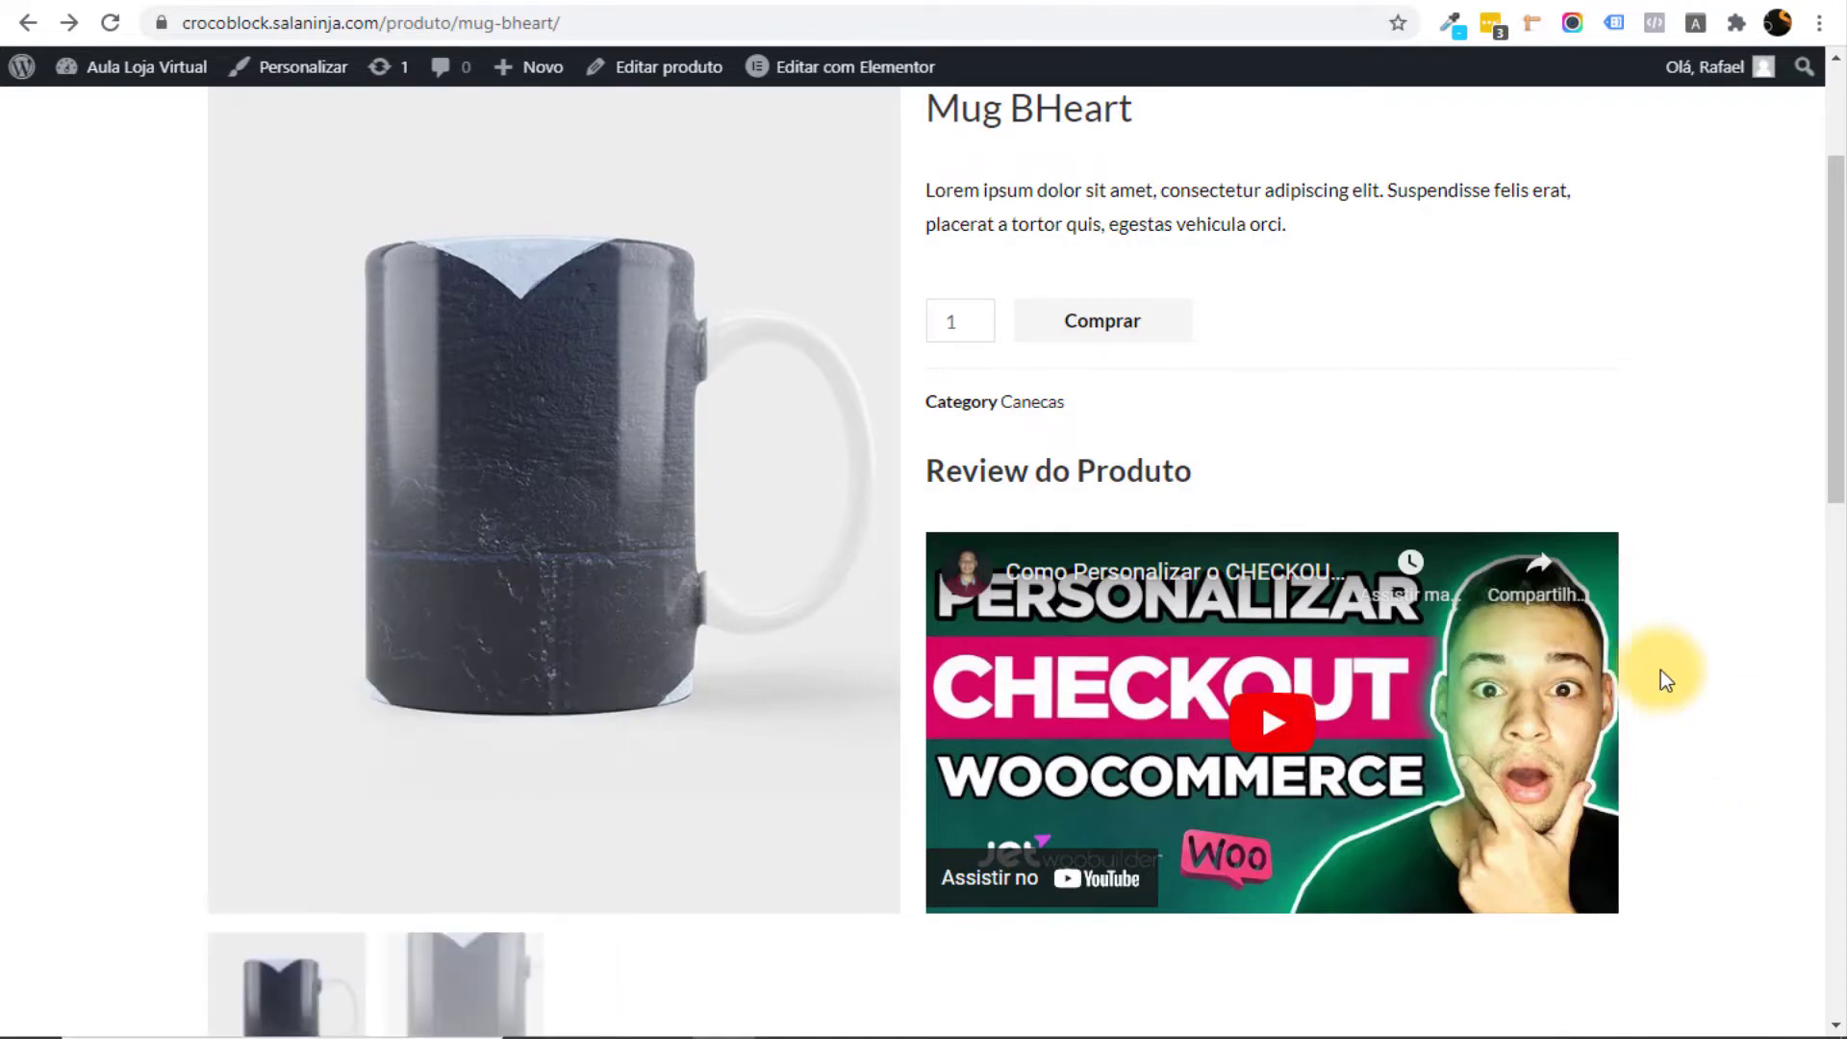
Look over the Mug BHeart product page and open the store's admin dashboard.
scroll(1540, 671, down, 4)
scroll(1347, 663, up, 4)
scroll(1444, 597, up, 3)
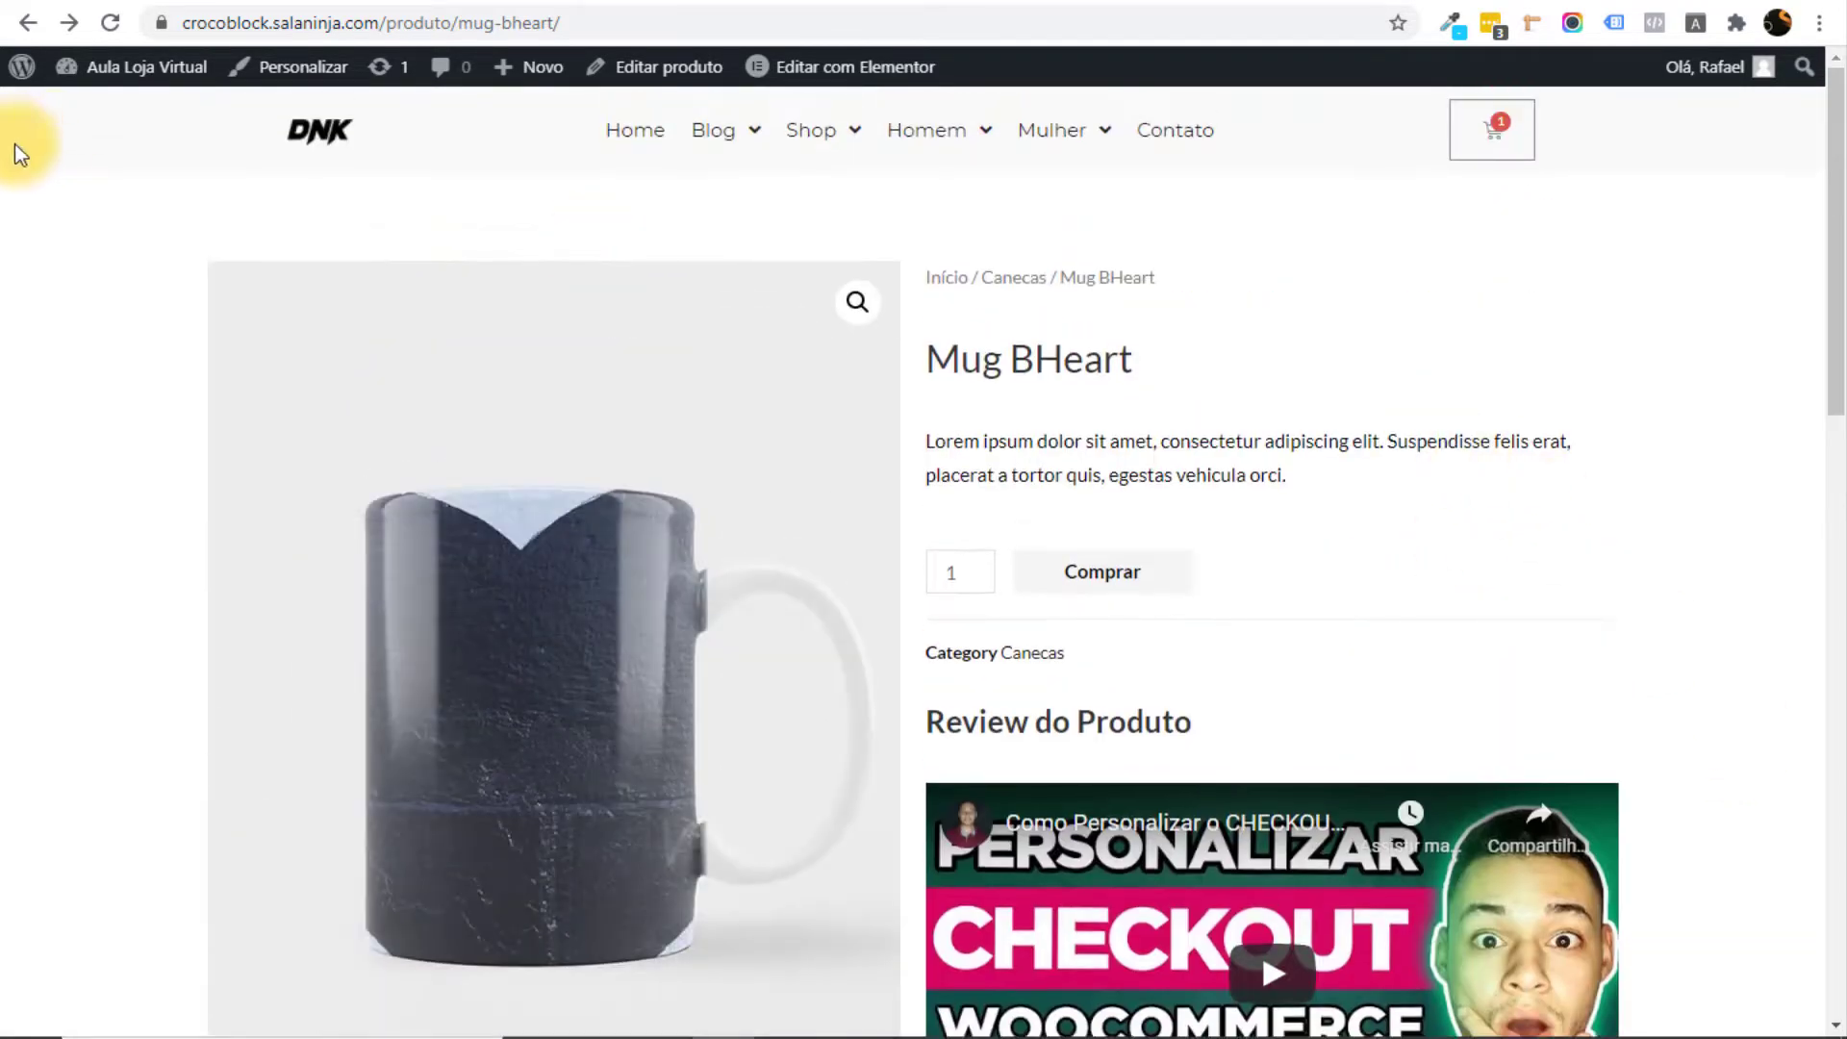
mouse_move(134, 66)
click(142, 114)
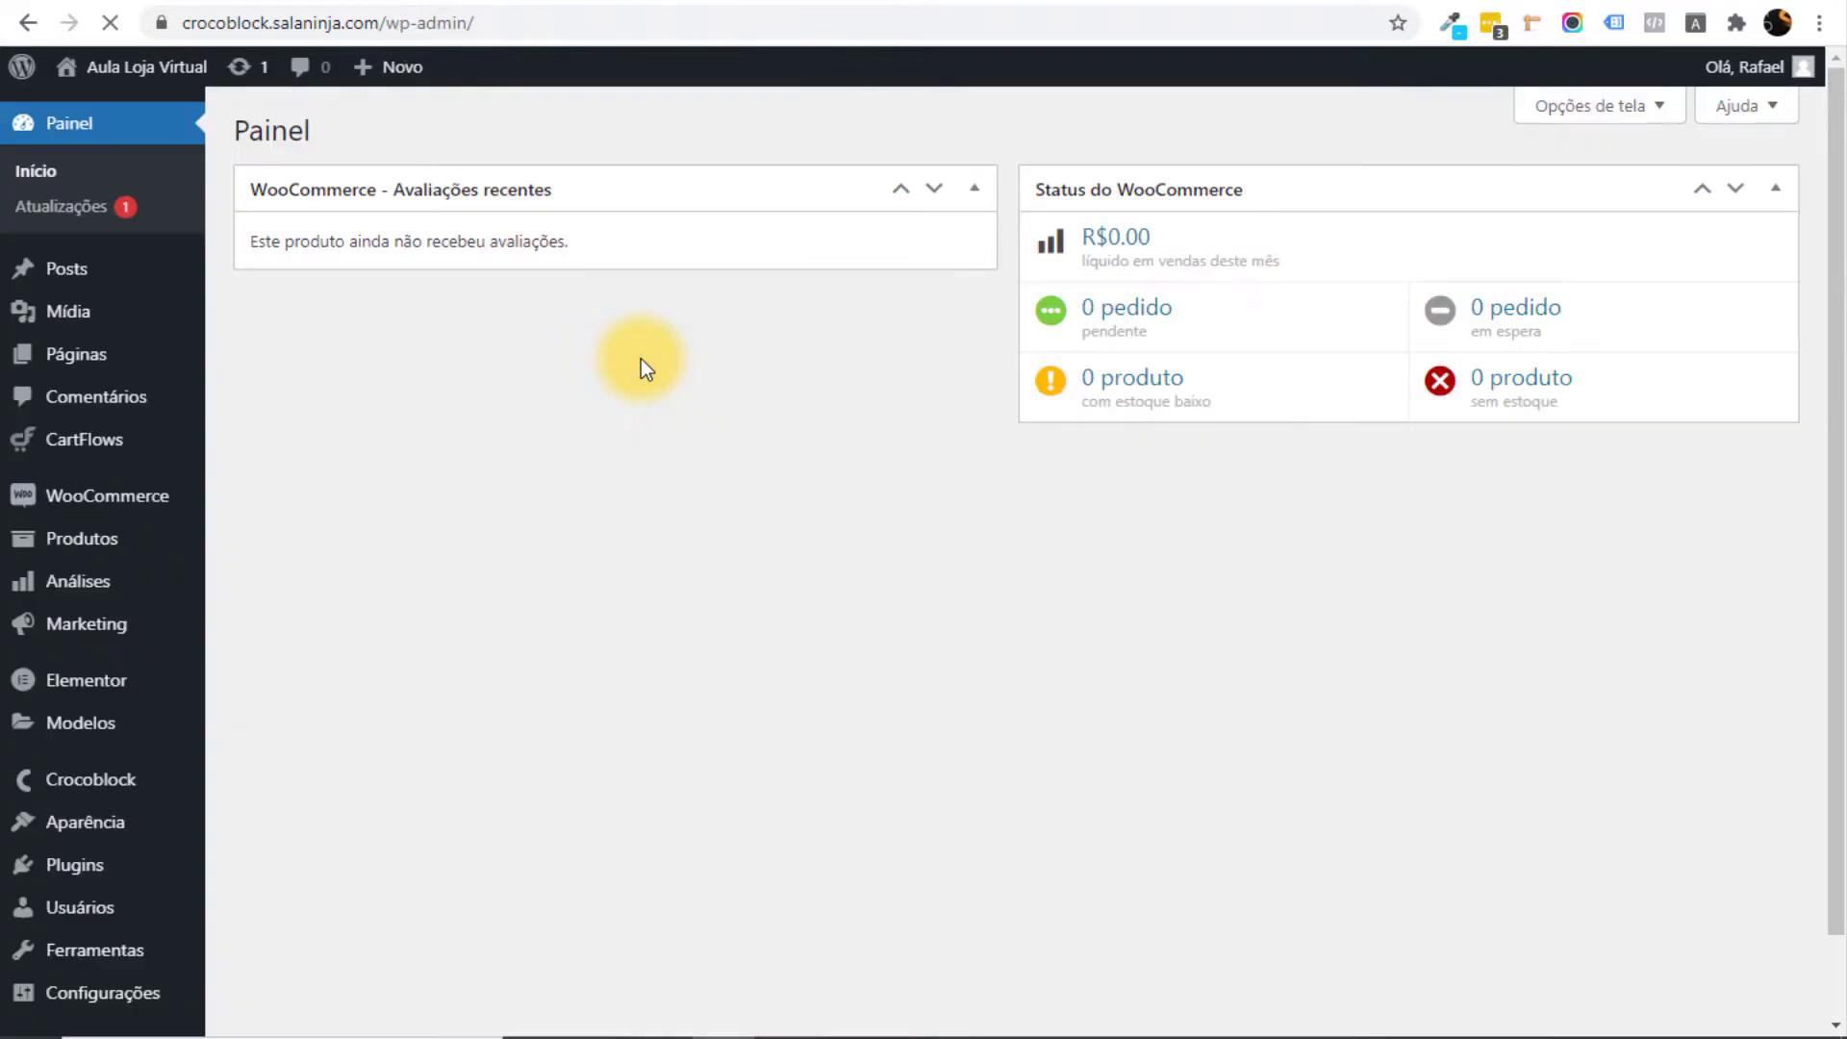
Open the upload form for installing a new plugin from a .zip file.
scroll(660, 395, down, 1)
mouse_move(128, 775)
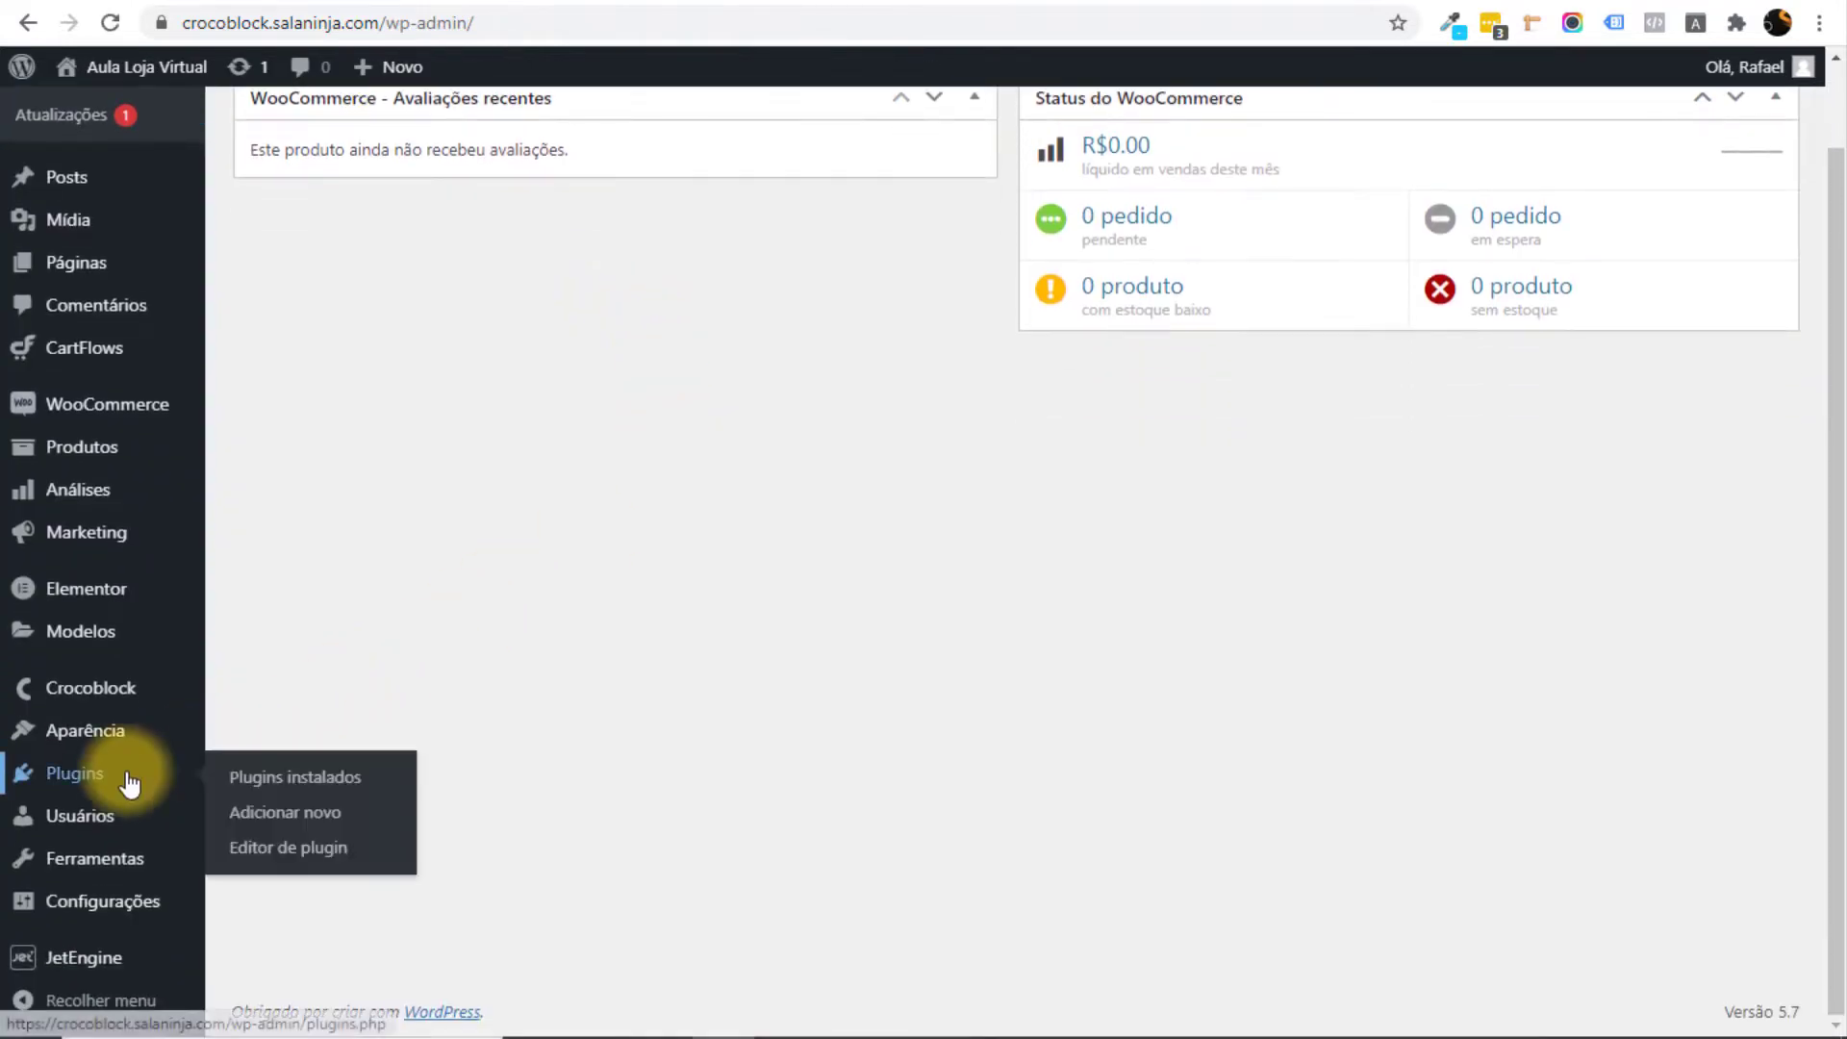
mouse_move(112, 962)
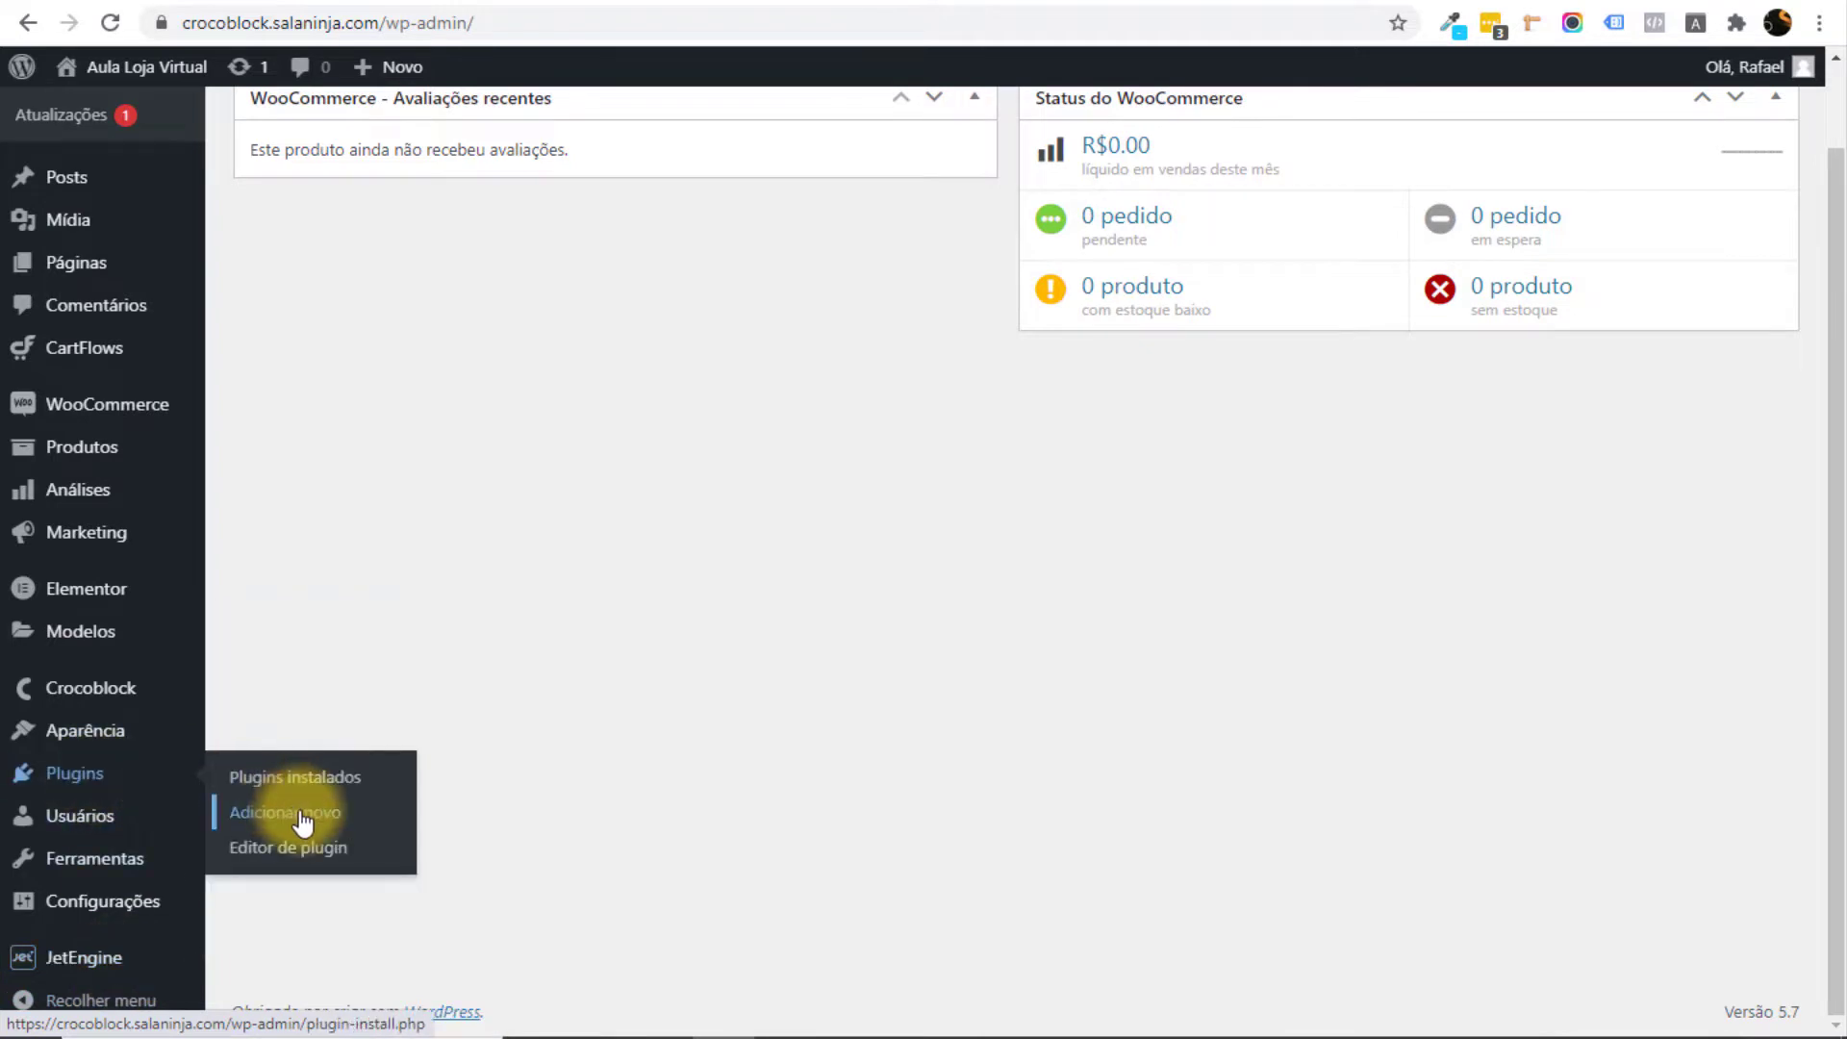
click(301, 820)
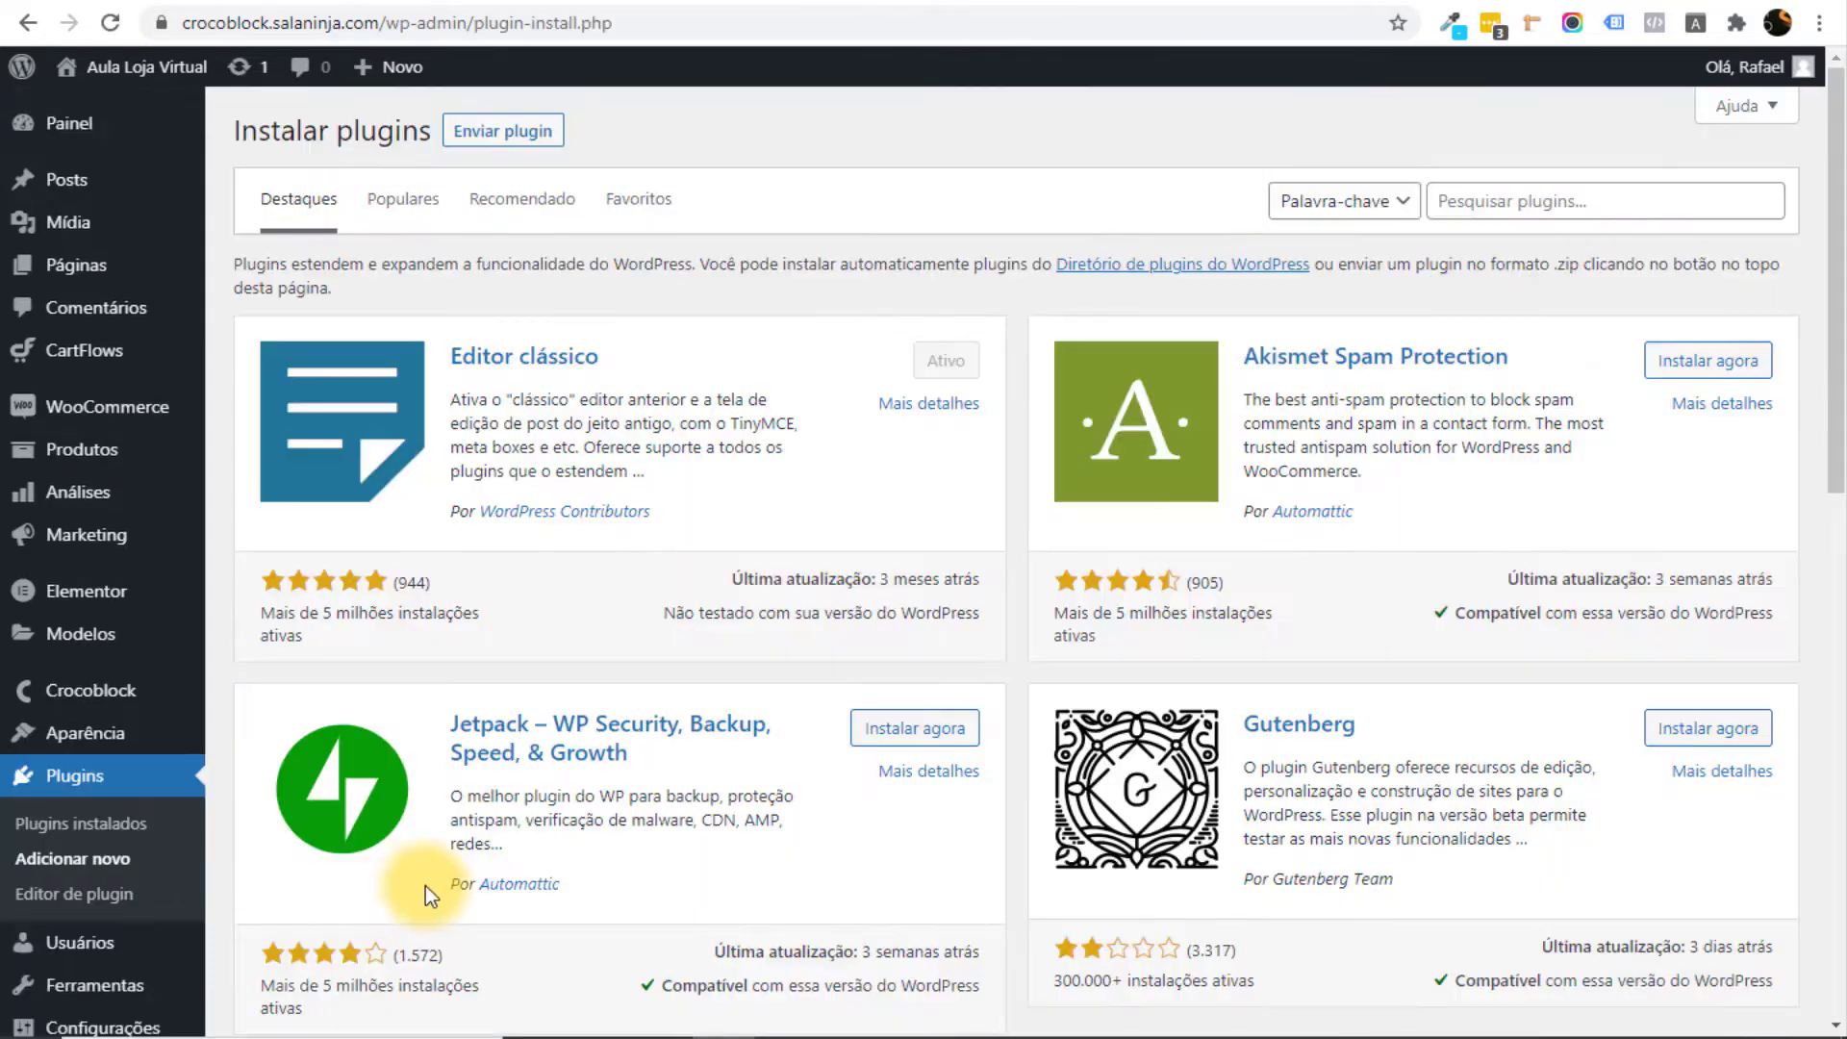
click(525, 131)
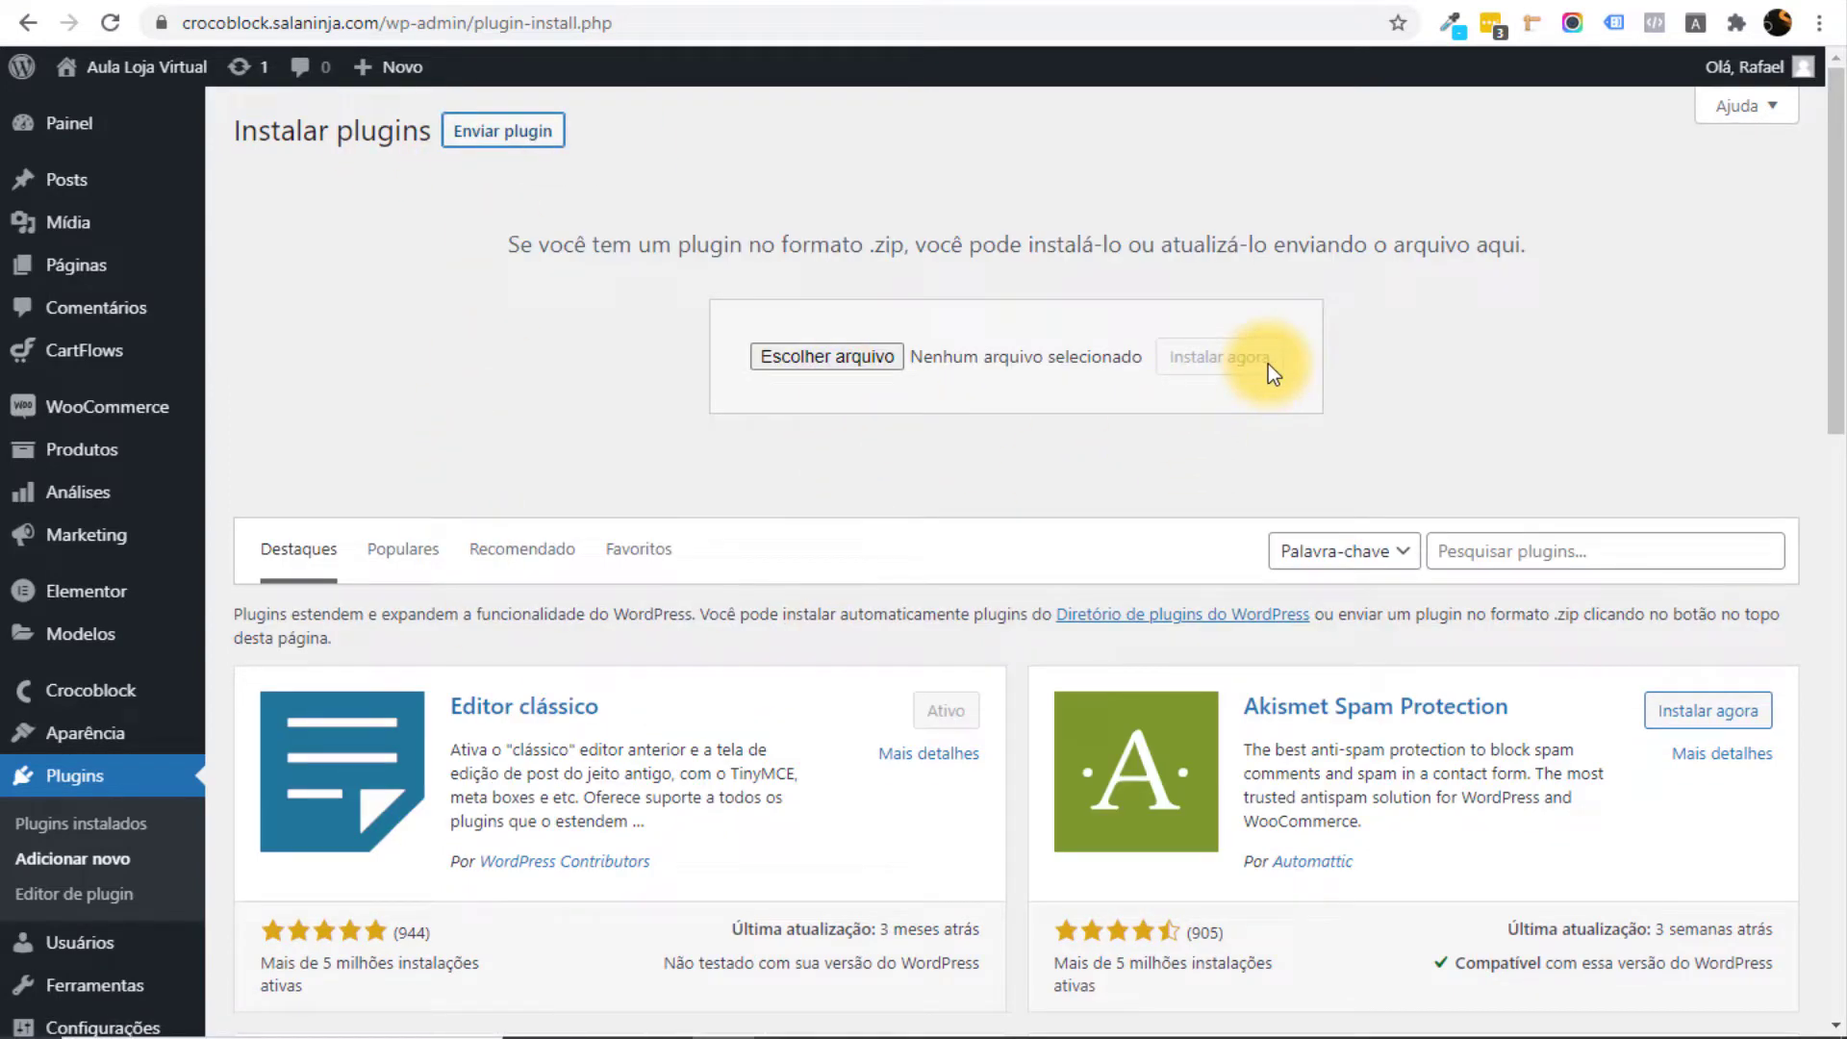
Start a new JetEngine meta box and title it "Campos Woocommerce".
mouse_move(131, 709)
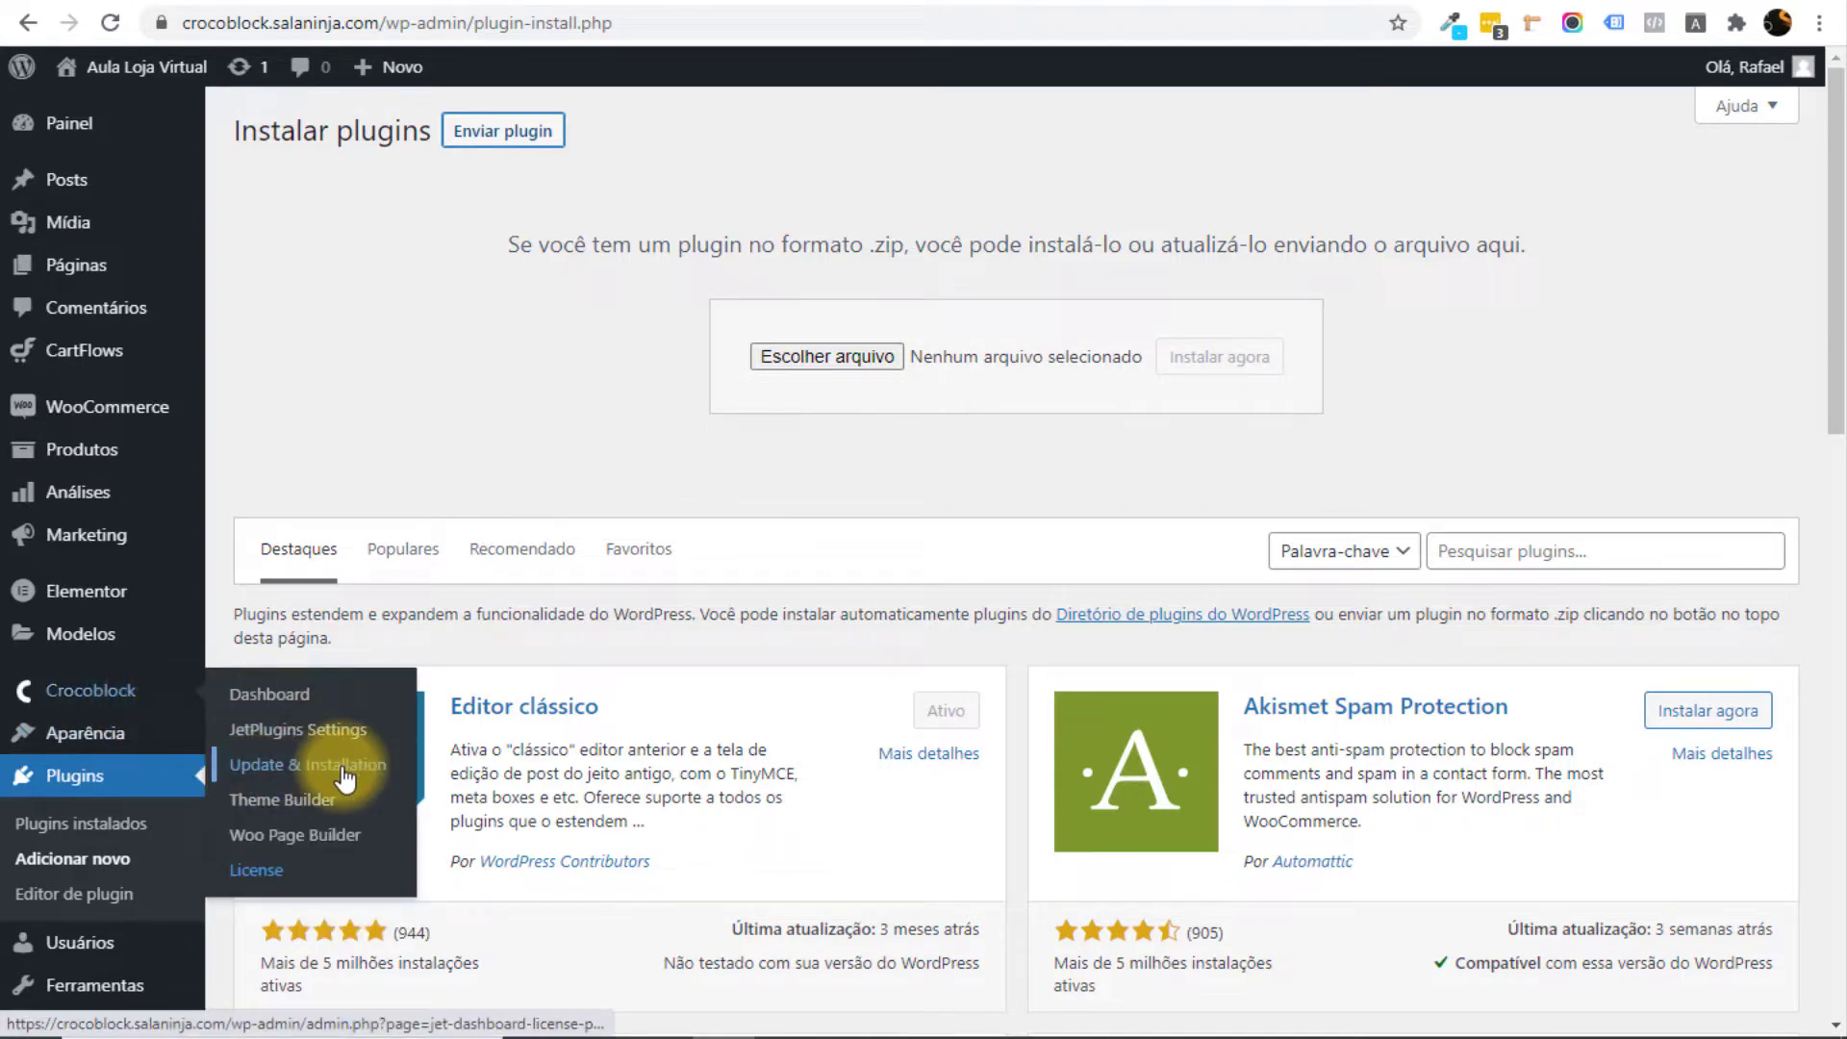
scroll(264, 879, down, 3)
mouse_move(96, 977)
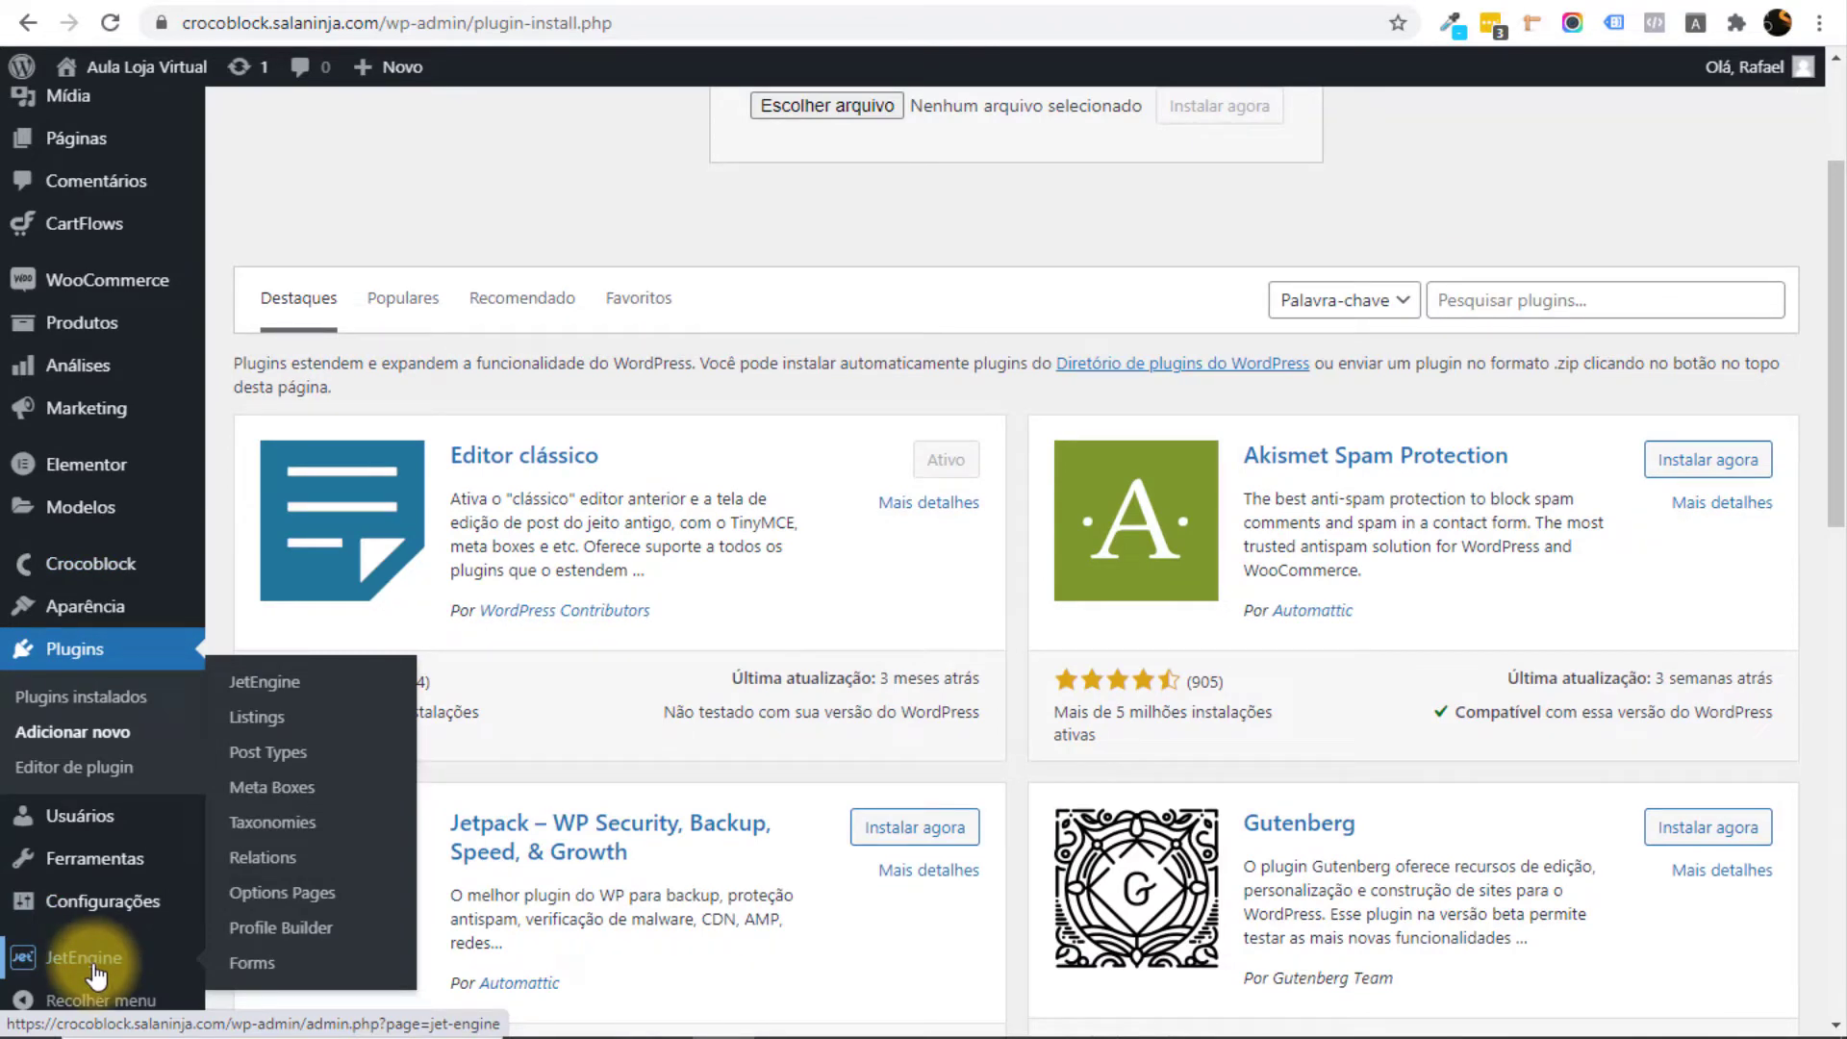
click(285, 791)
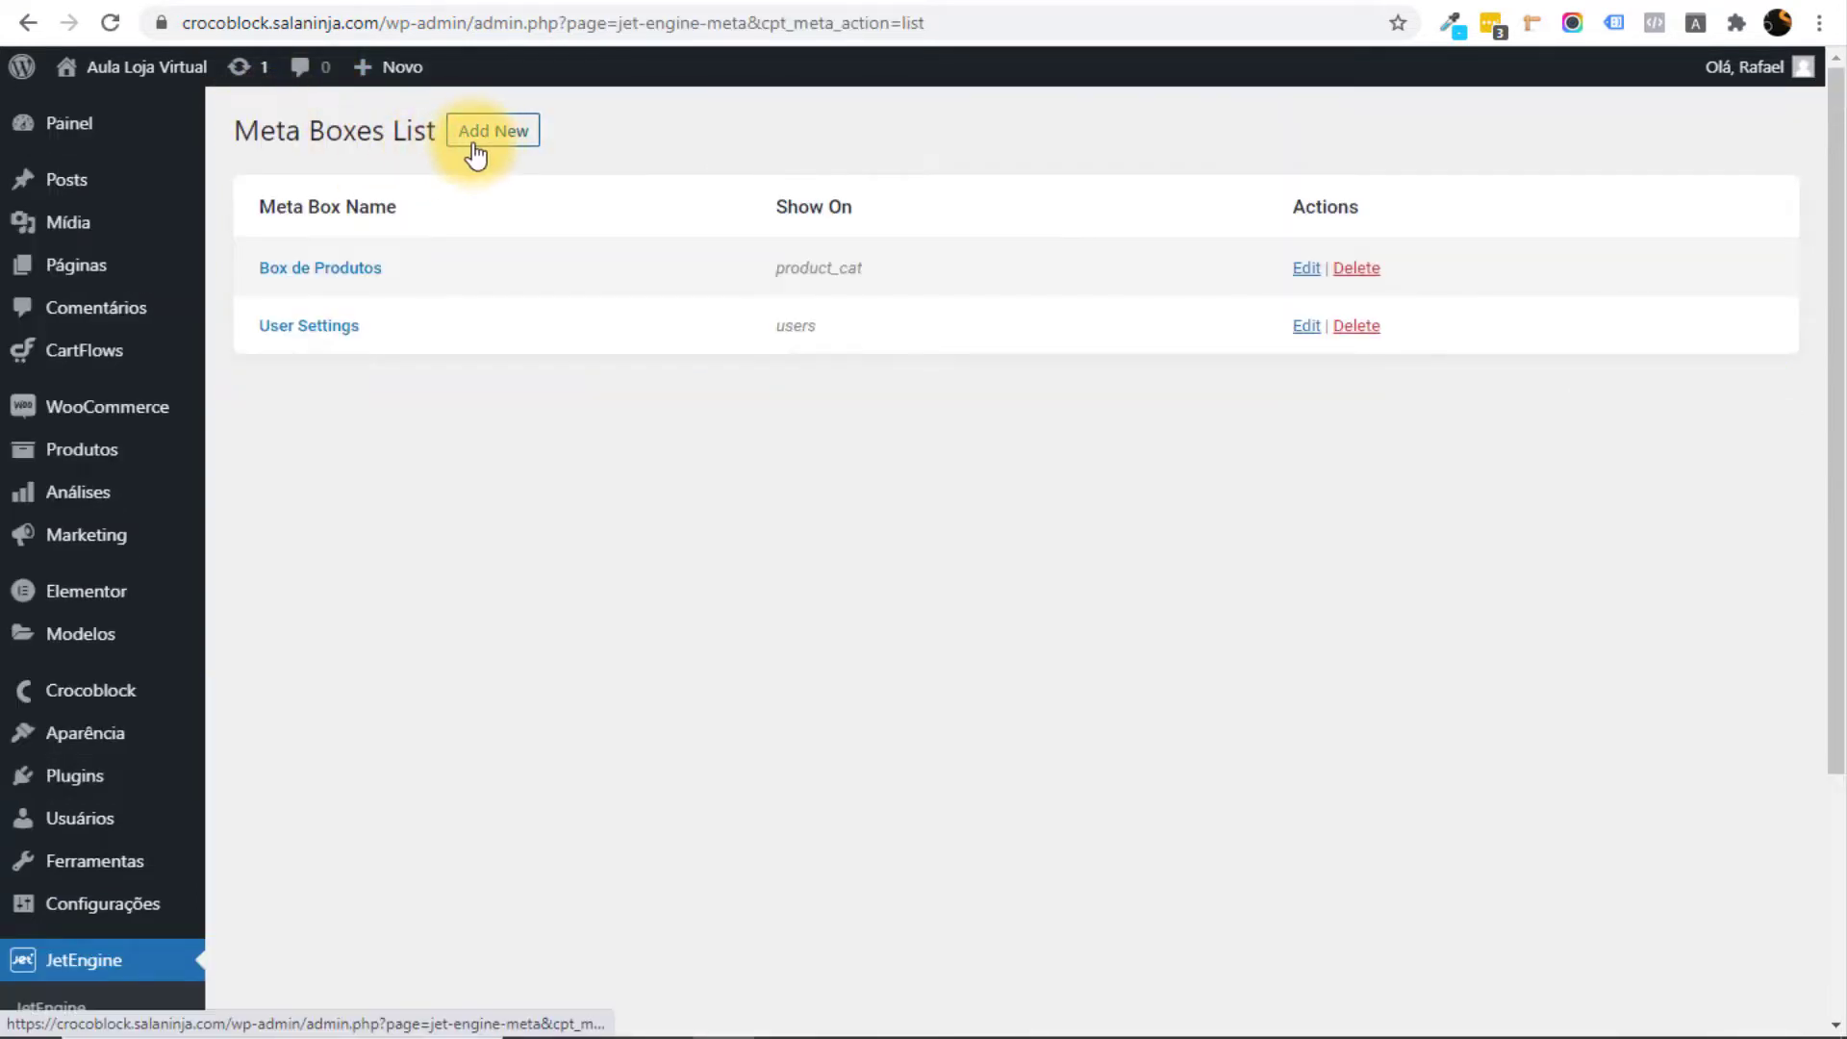
click(486, 144)
click(825, 314)
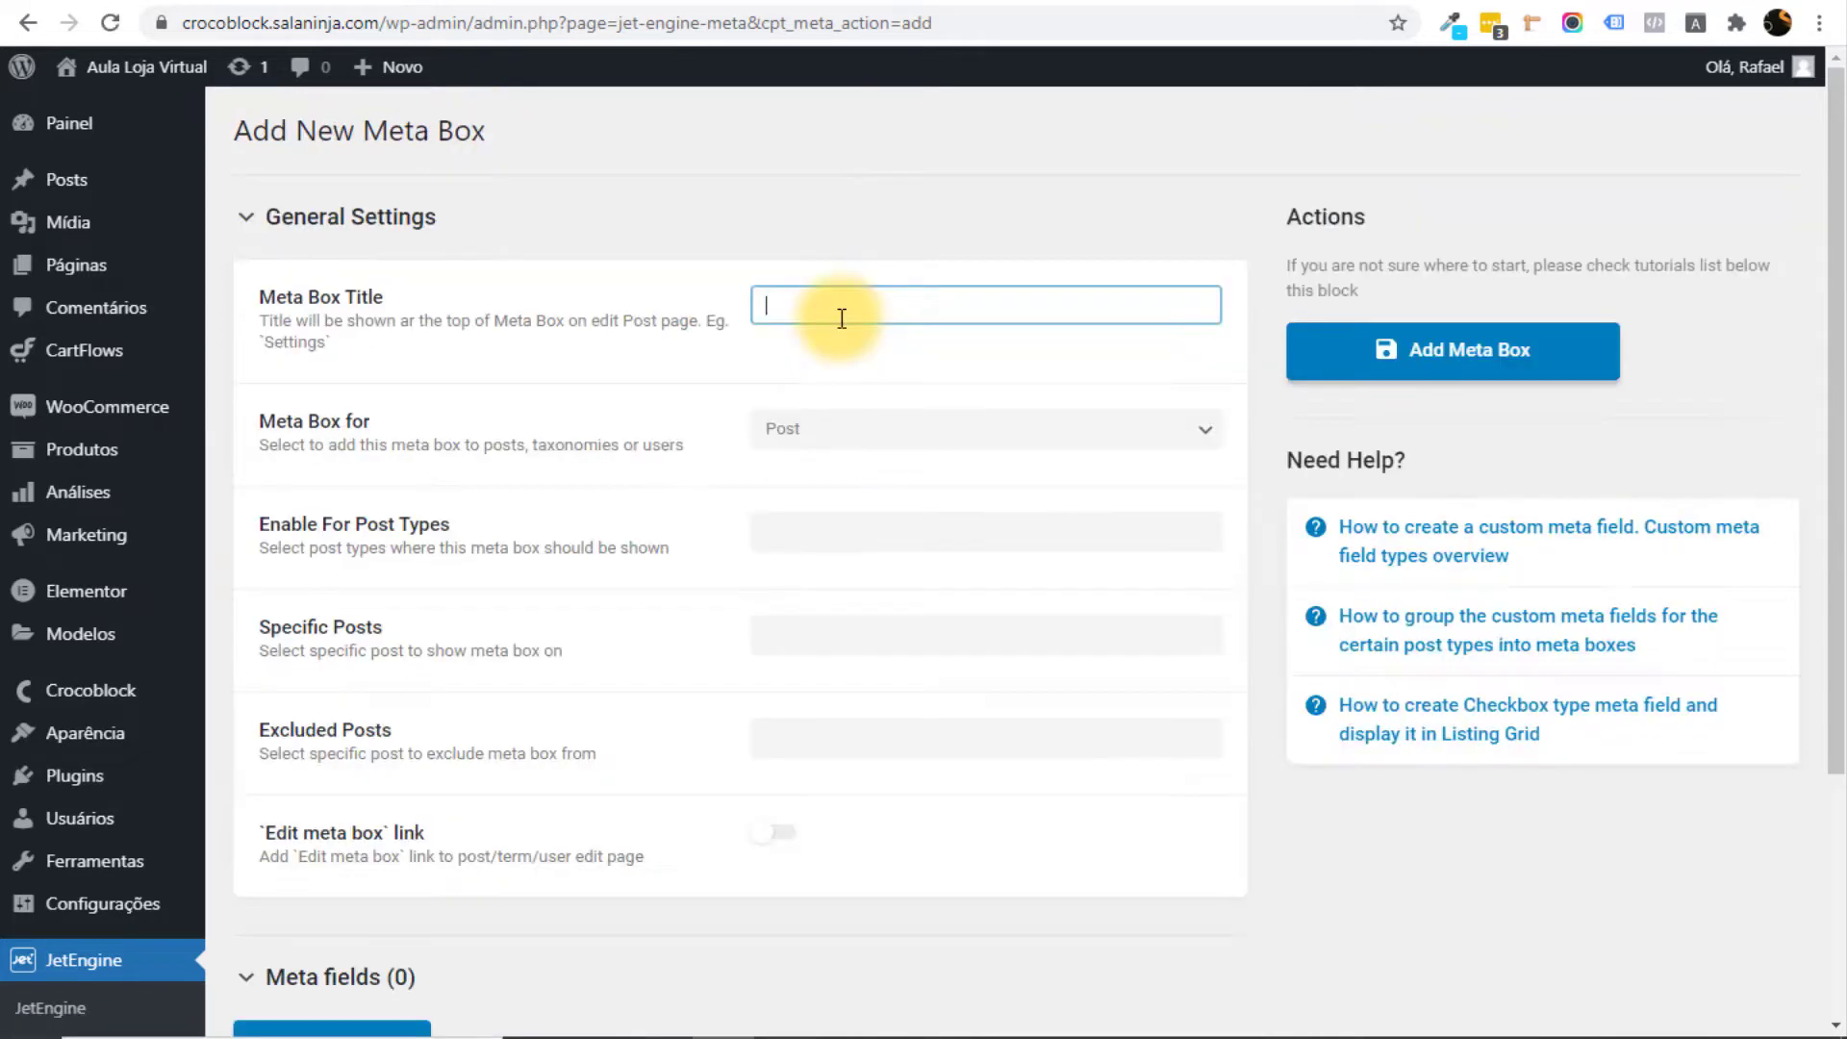
text(Campos Woocommerce)
drag(828, 310, 730, 310)
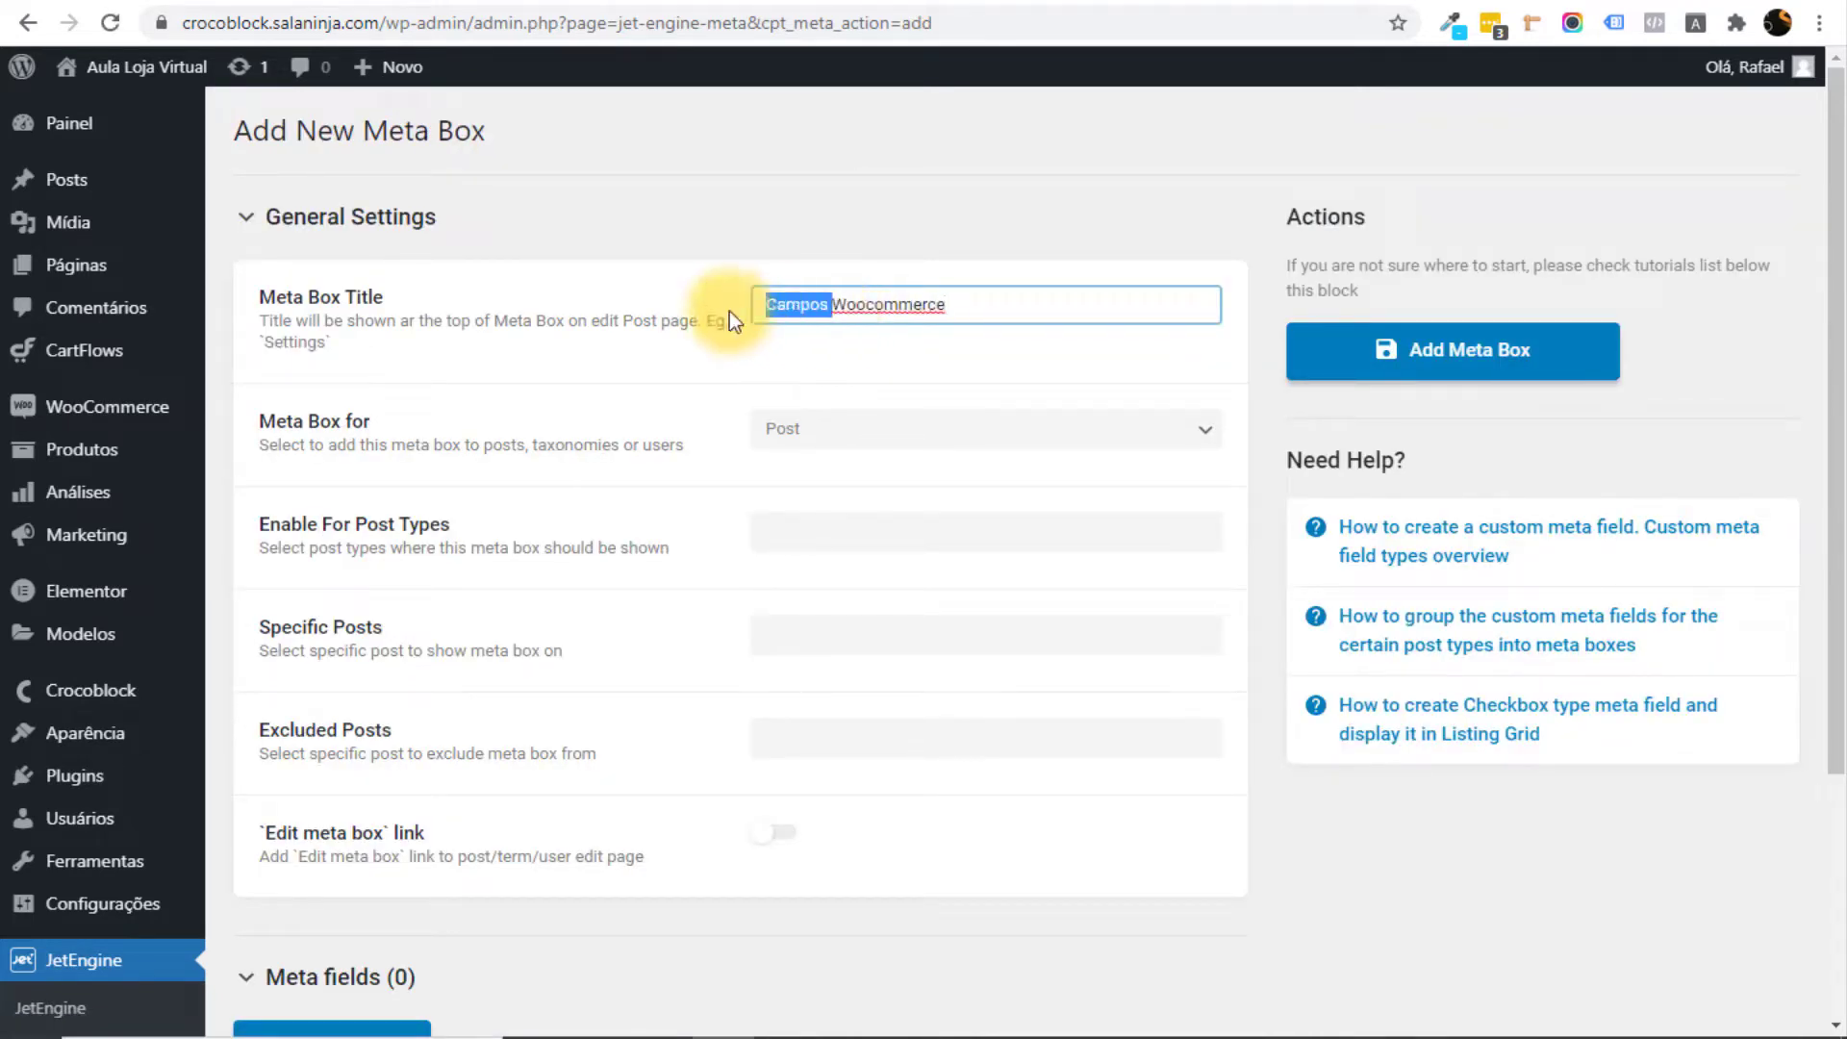
click(785, 337)
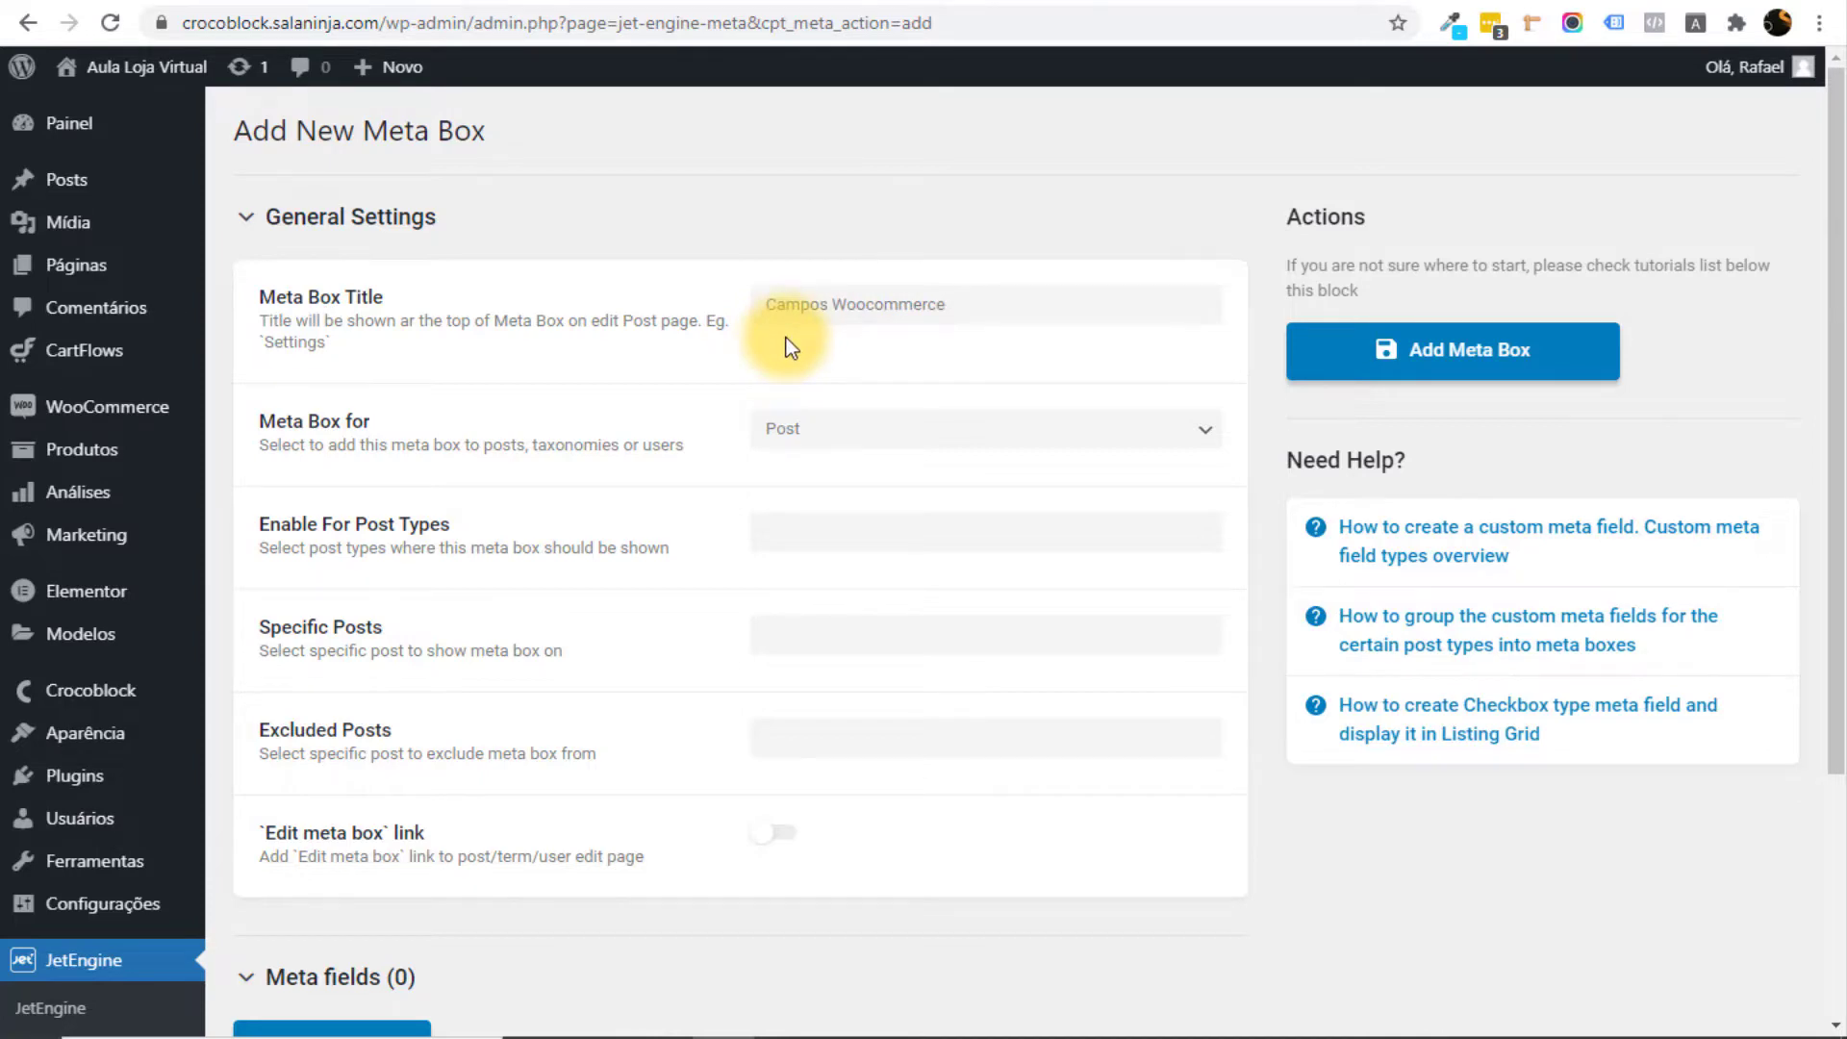
Keep the meta box assigned to Post and enable it for the Produtos post type.
scroll(839, 377, down, 3)
scroll(837, 318, up, 1)
click(833, 304)
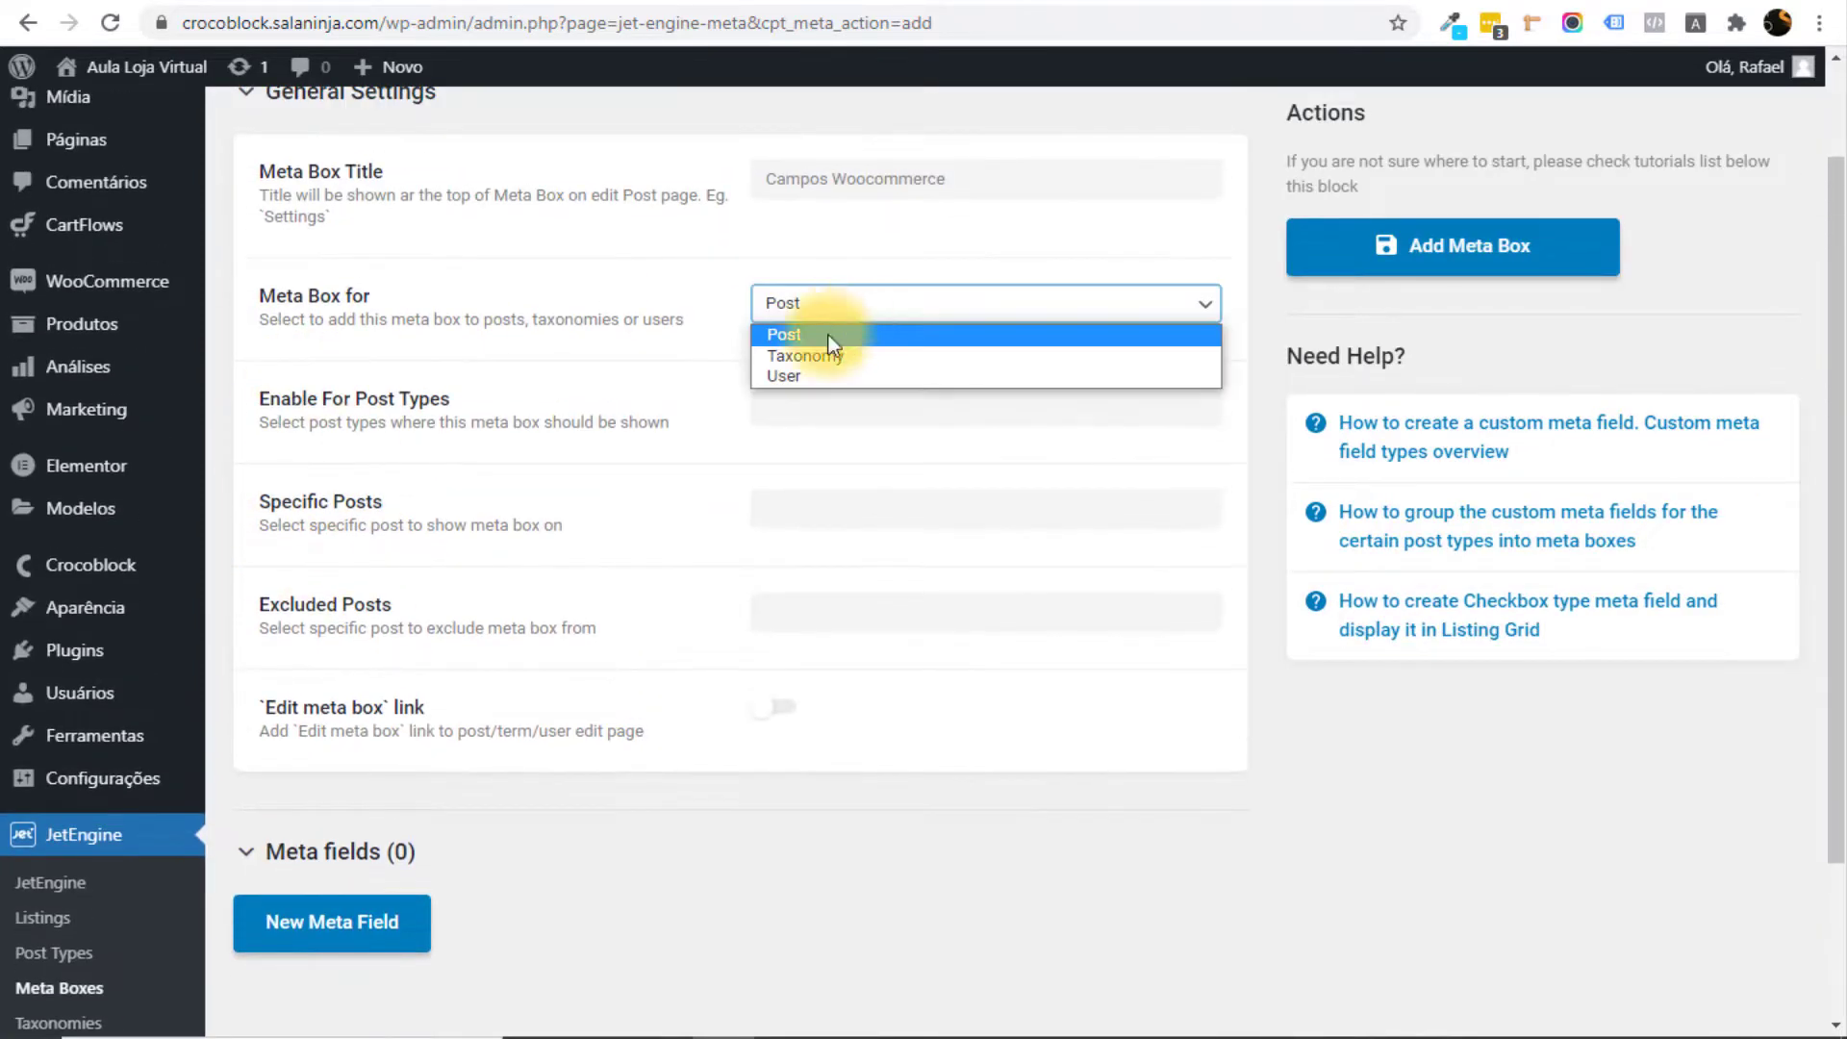
click(824, 402)
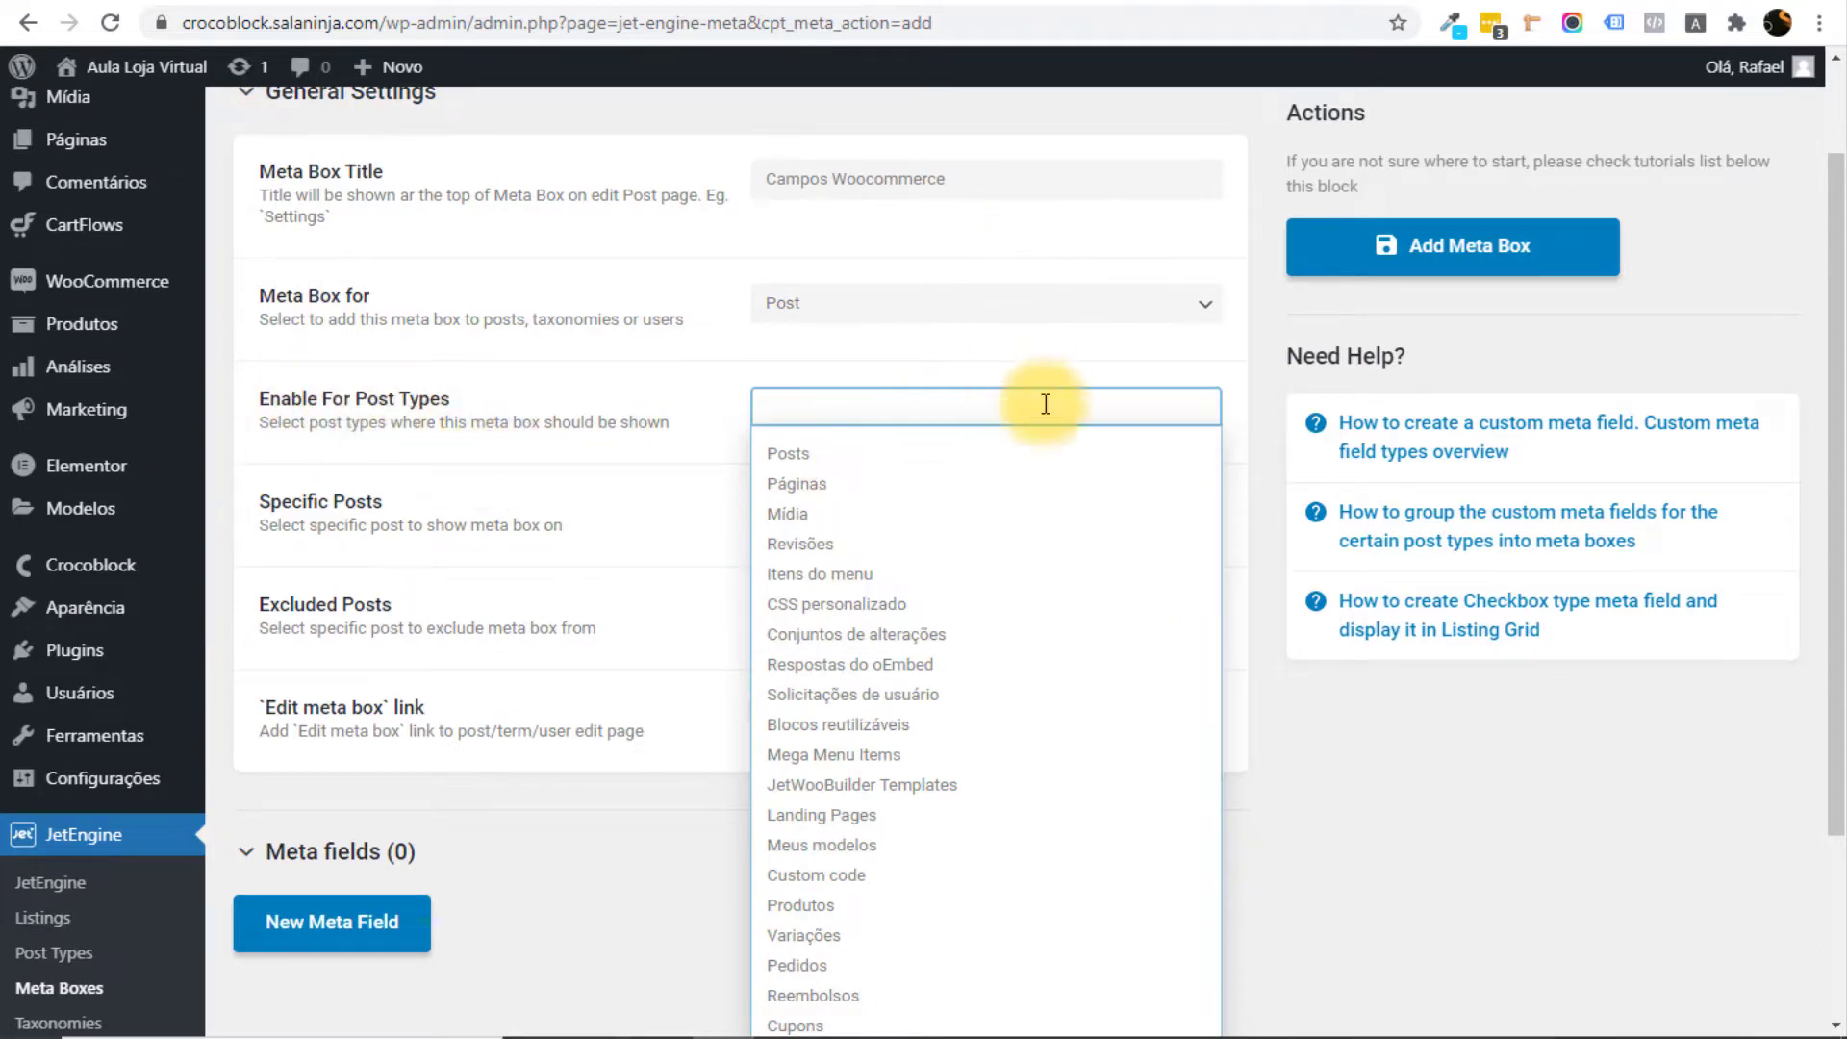
text(prod)
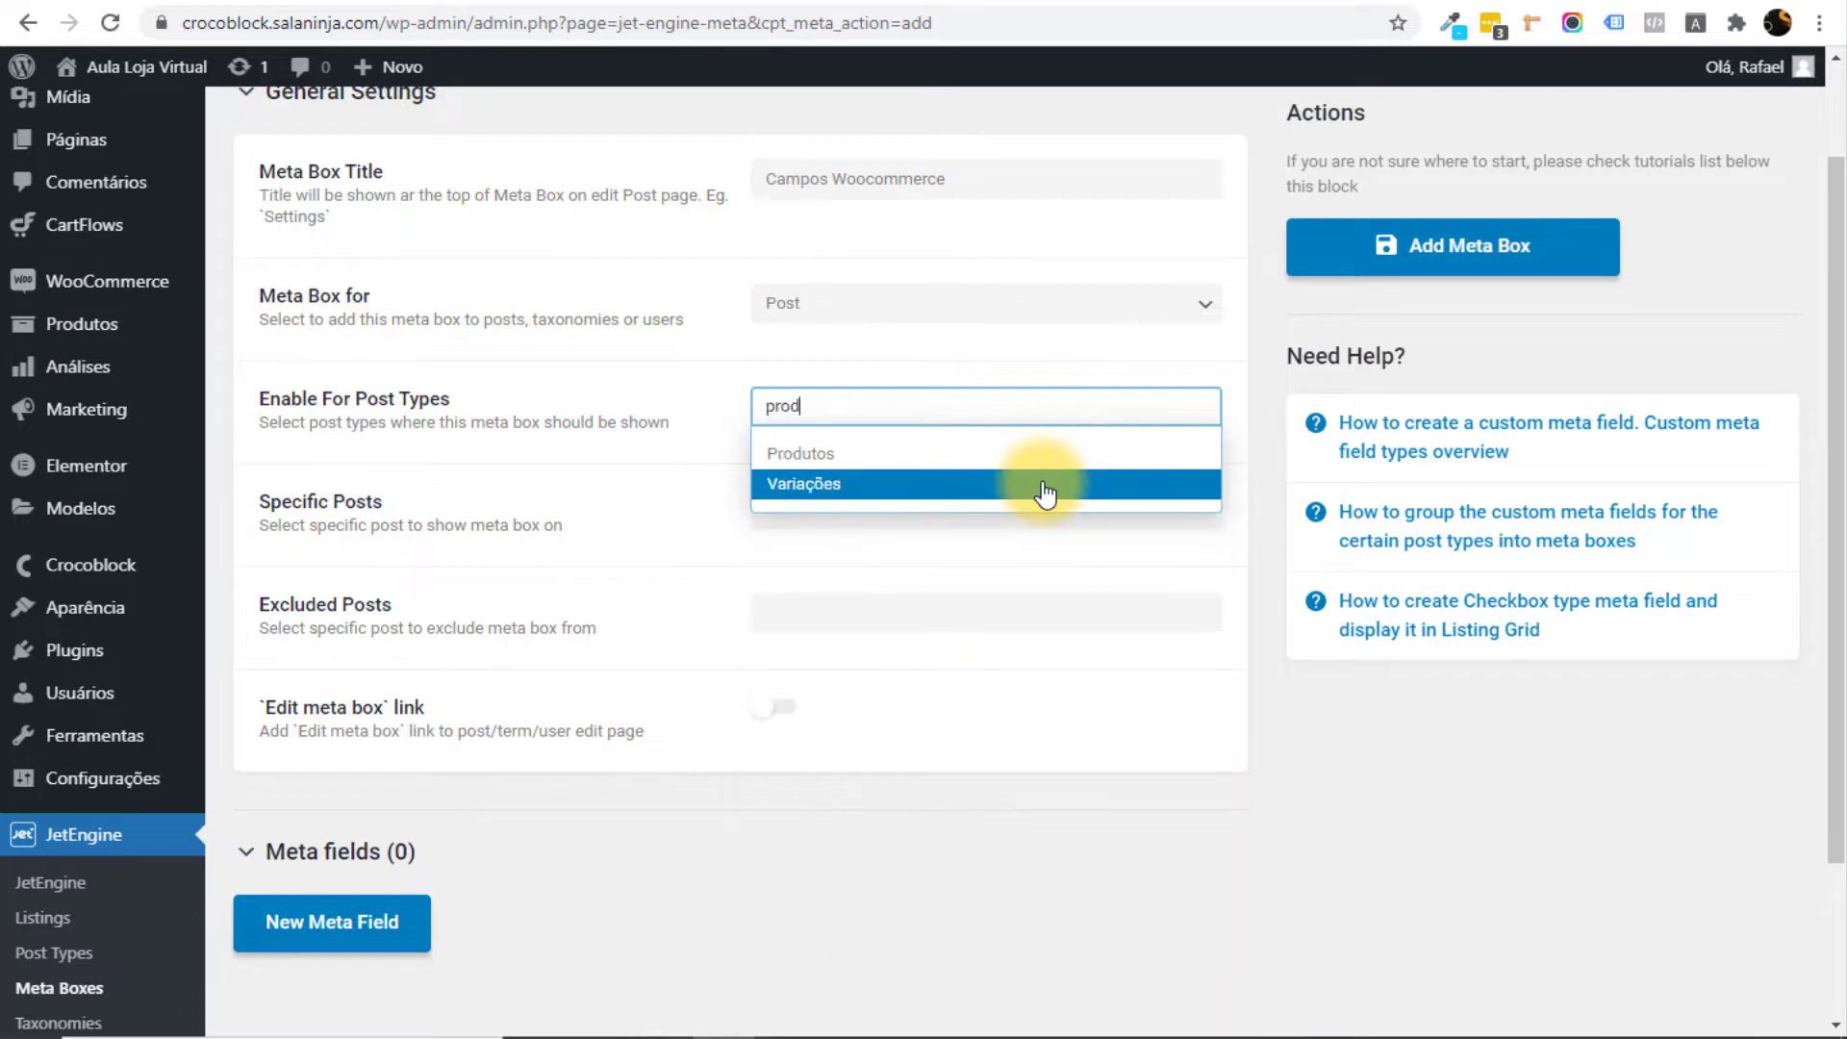
click(910, 455)
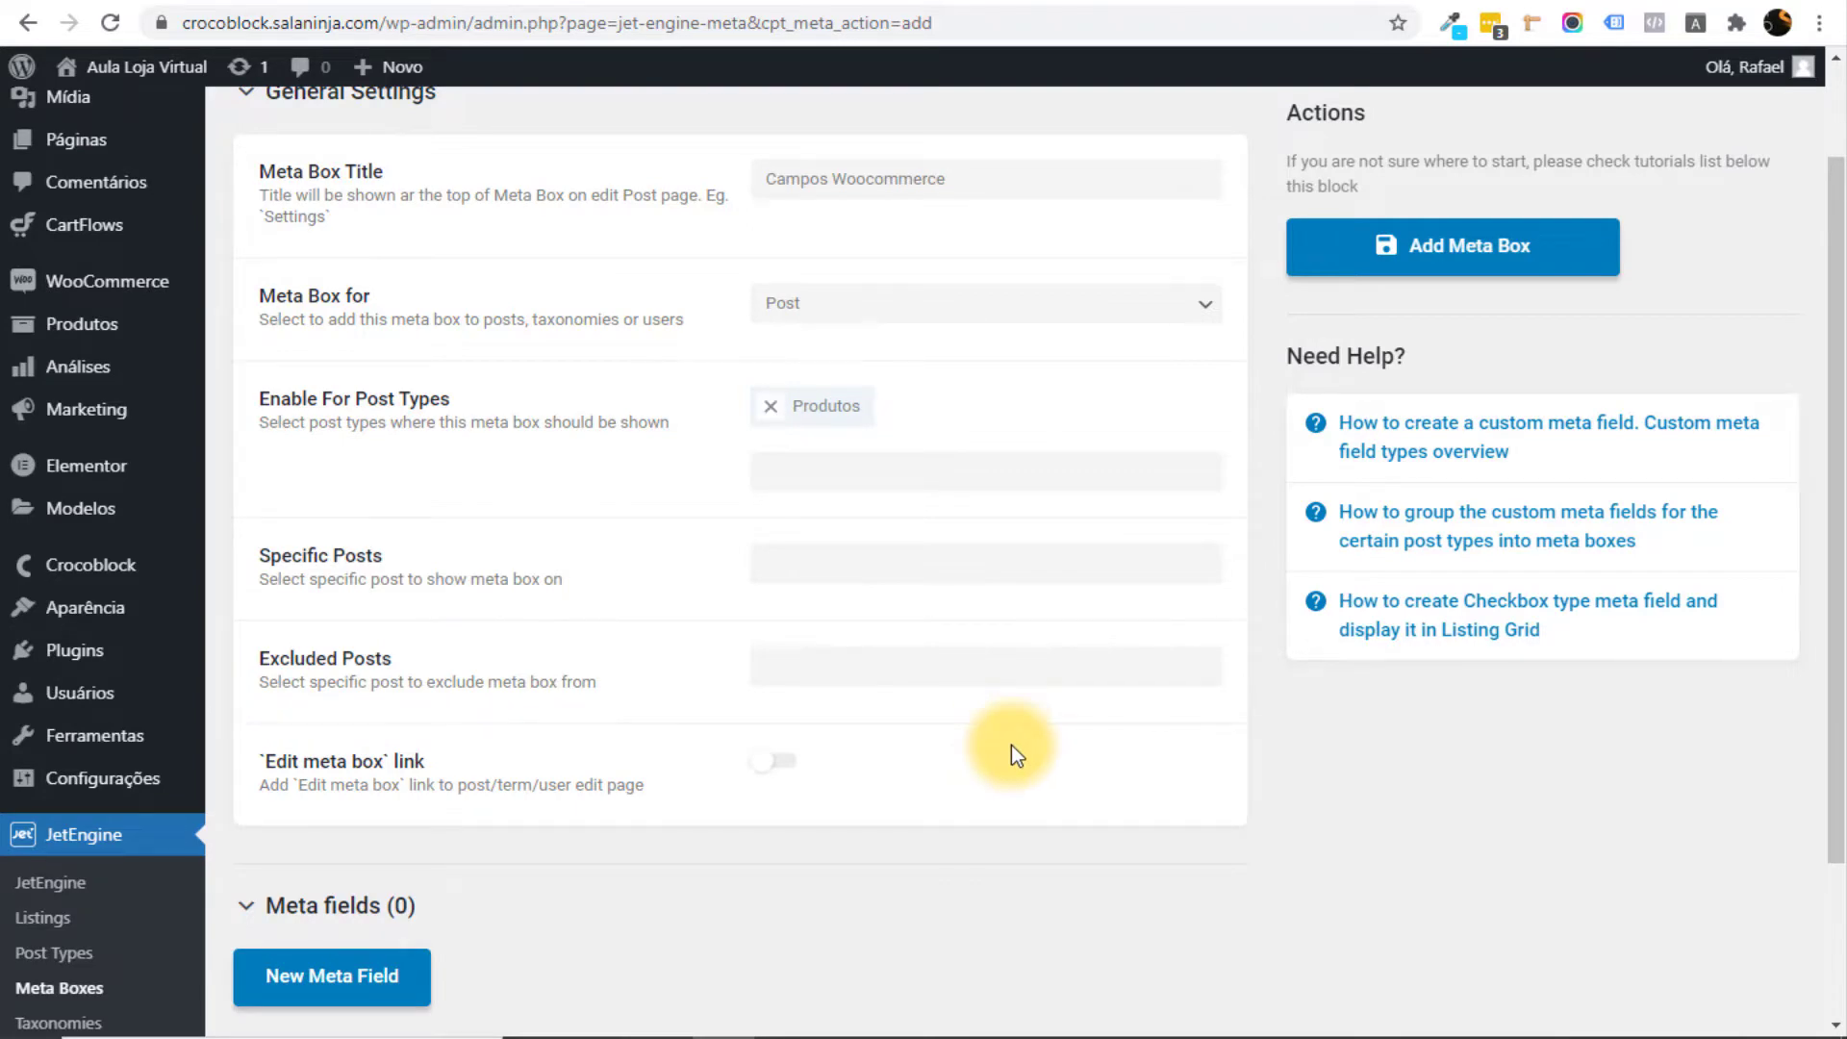
Add a new meta field to the meta box and label it "Vídeo Review".
scroll(999, 691, down, 2)
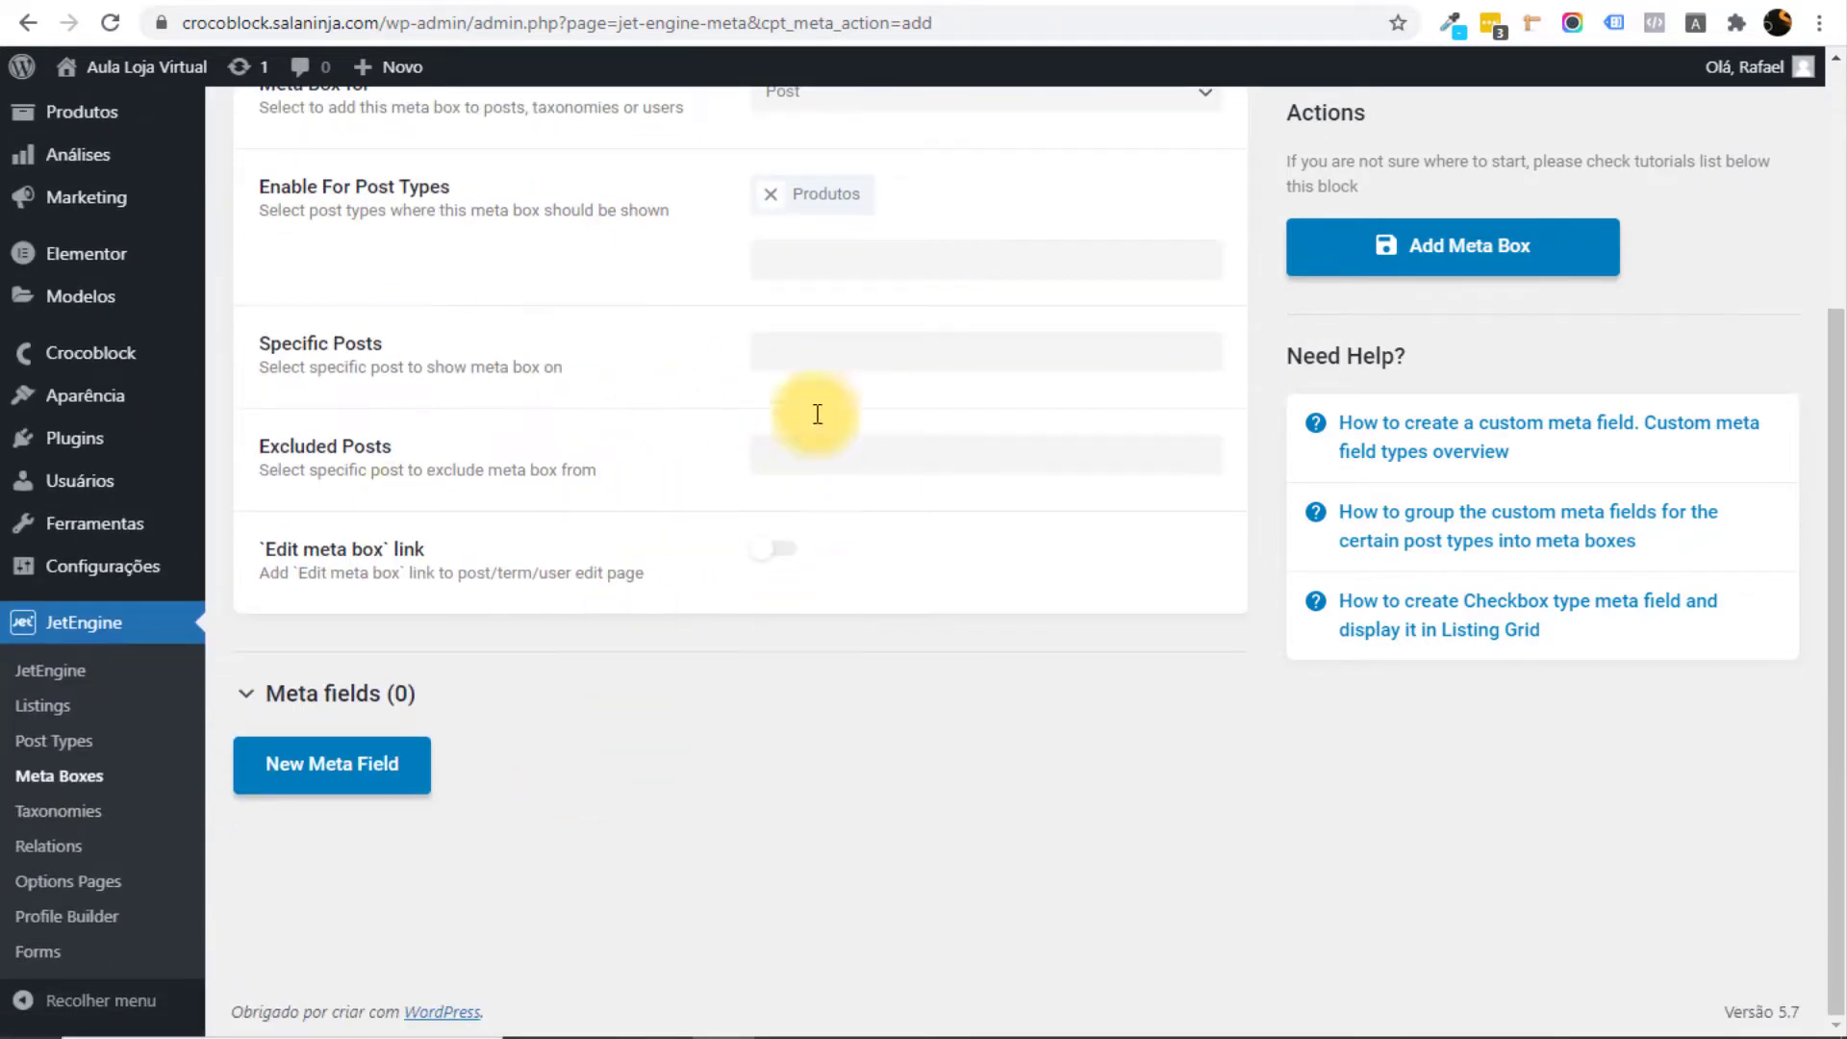
scroll(866, 443, up, 2)
scroll(298, 726, down, 2)
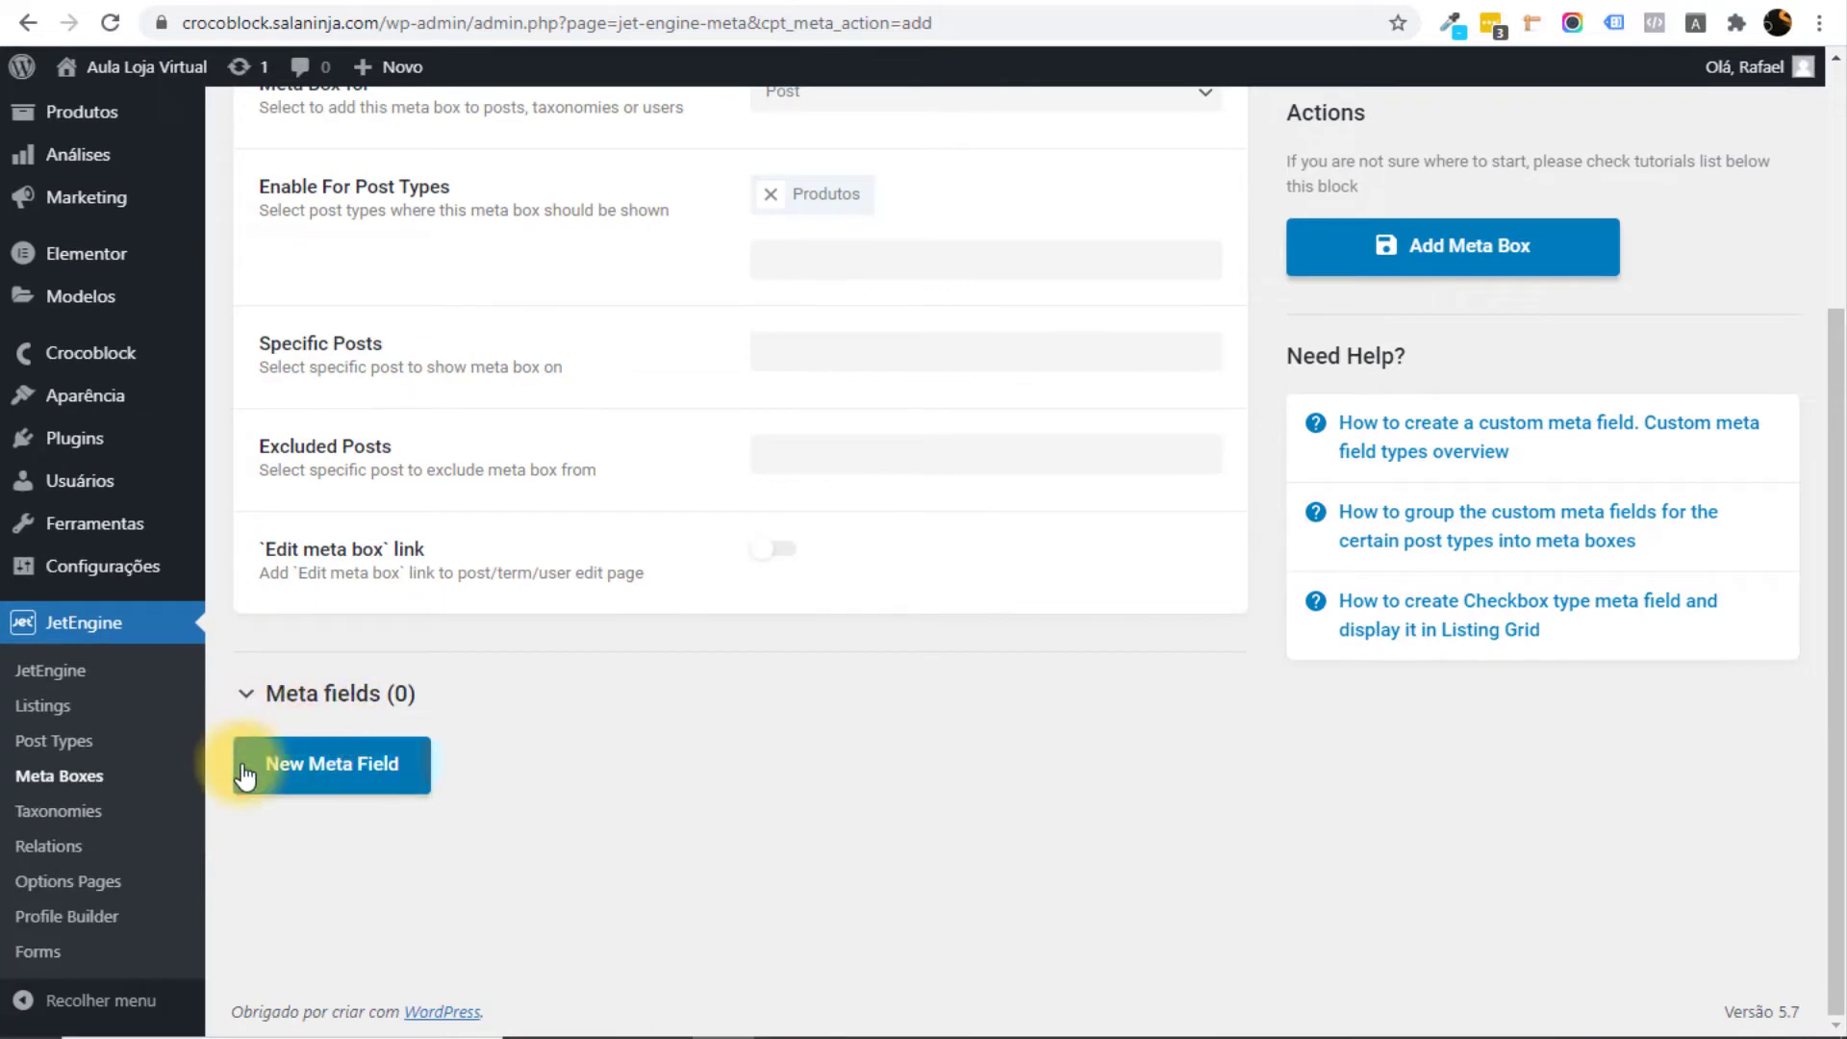
click(364, 765)
scroll(545, 776, down, 3)
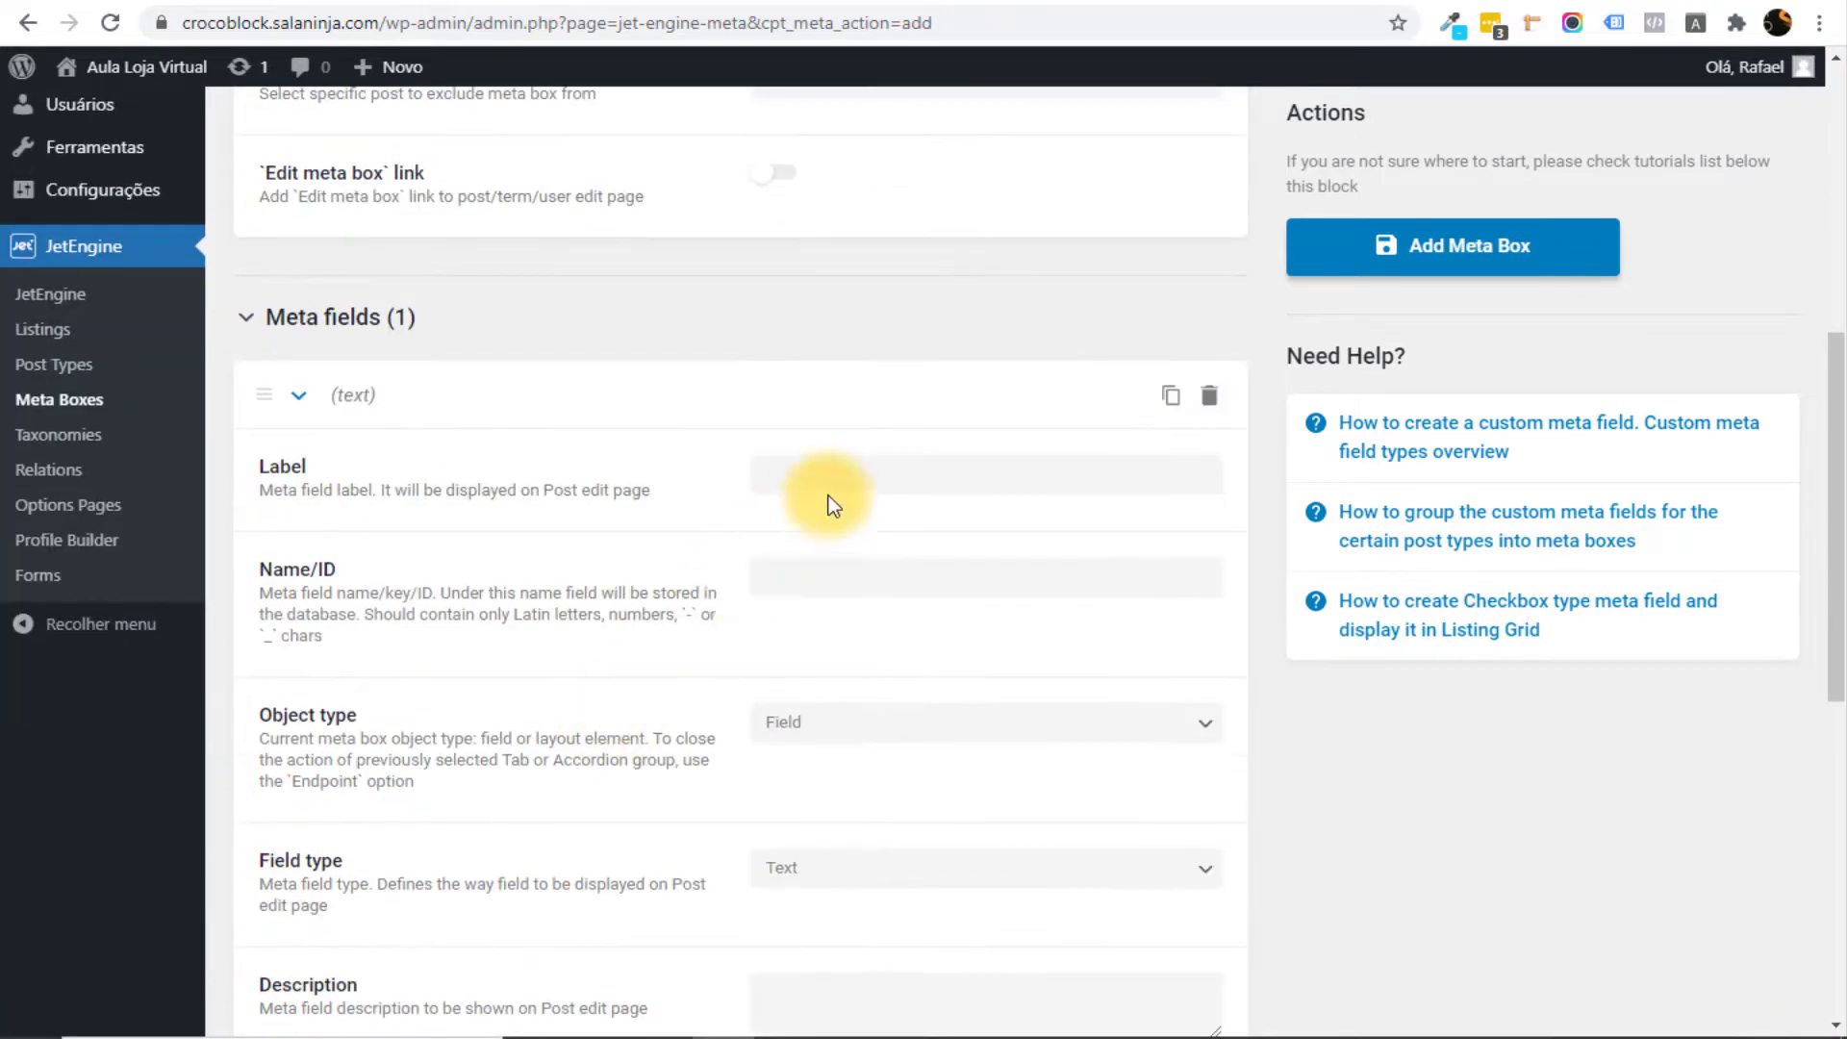
click(829, 486)
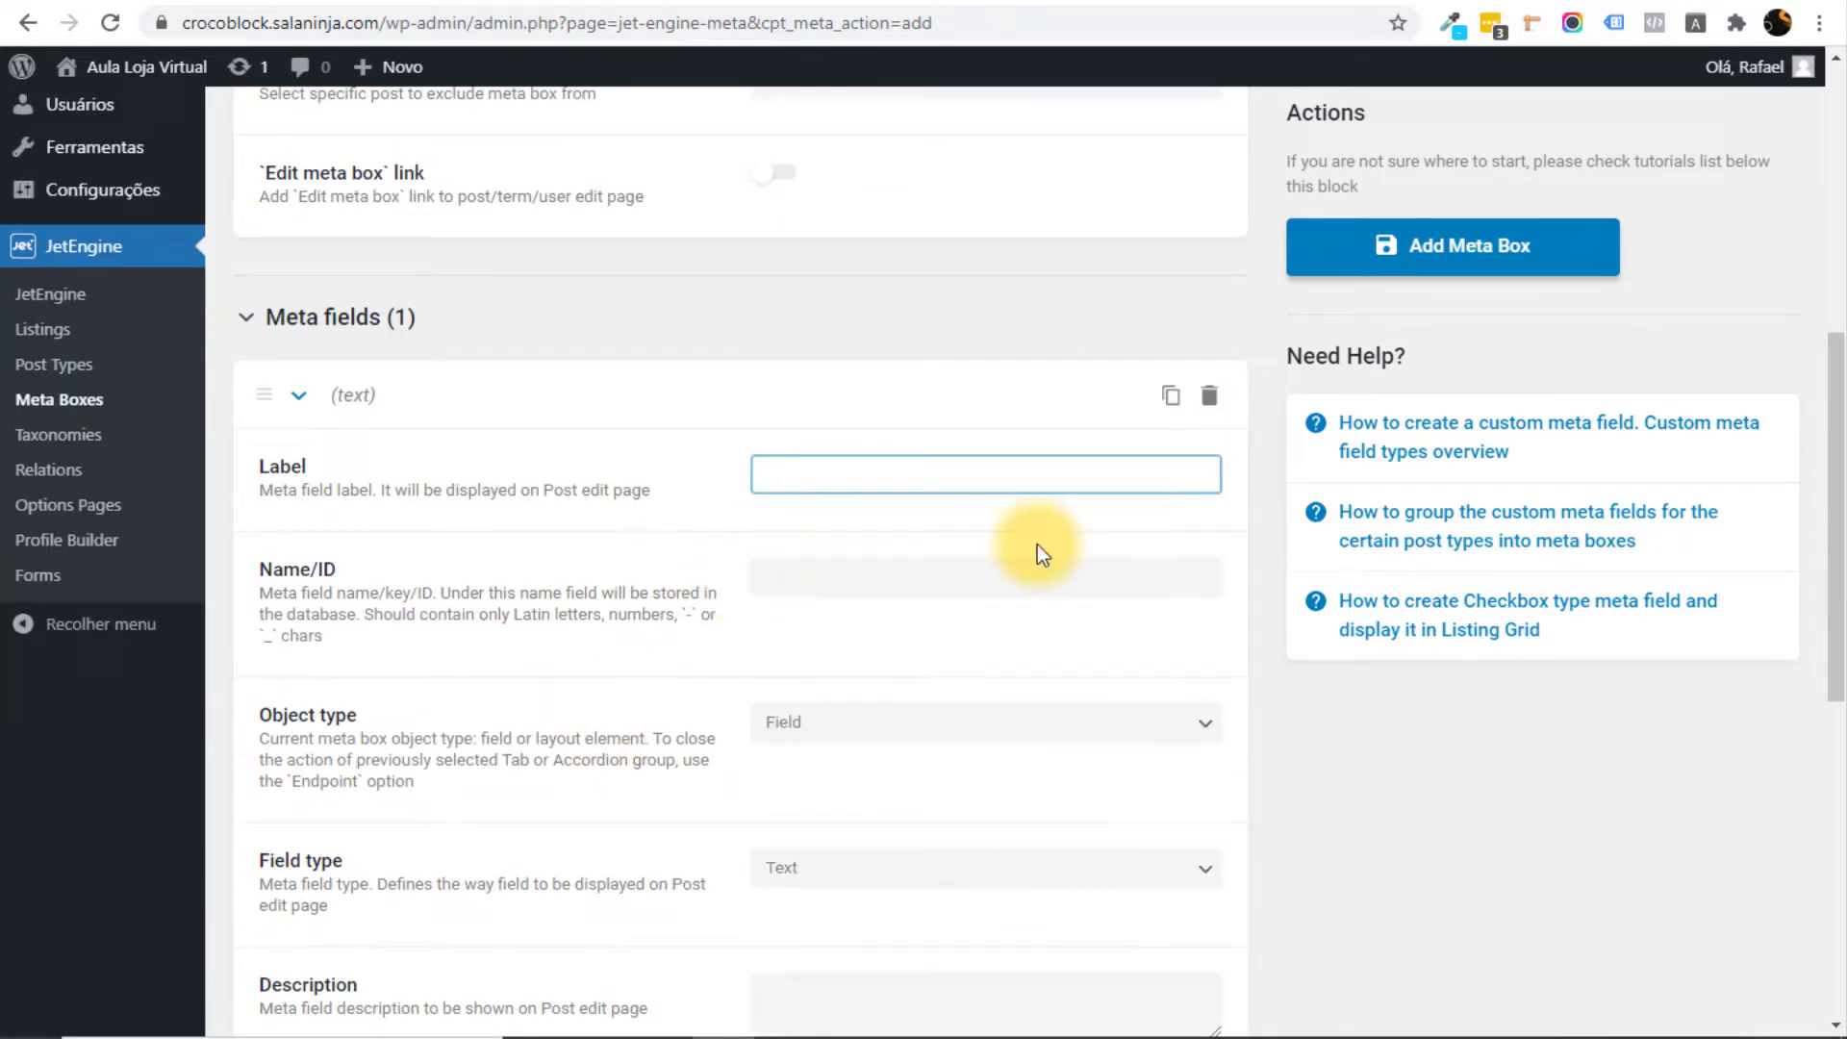
text(Link do Vídoe)
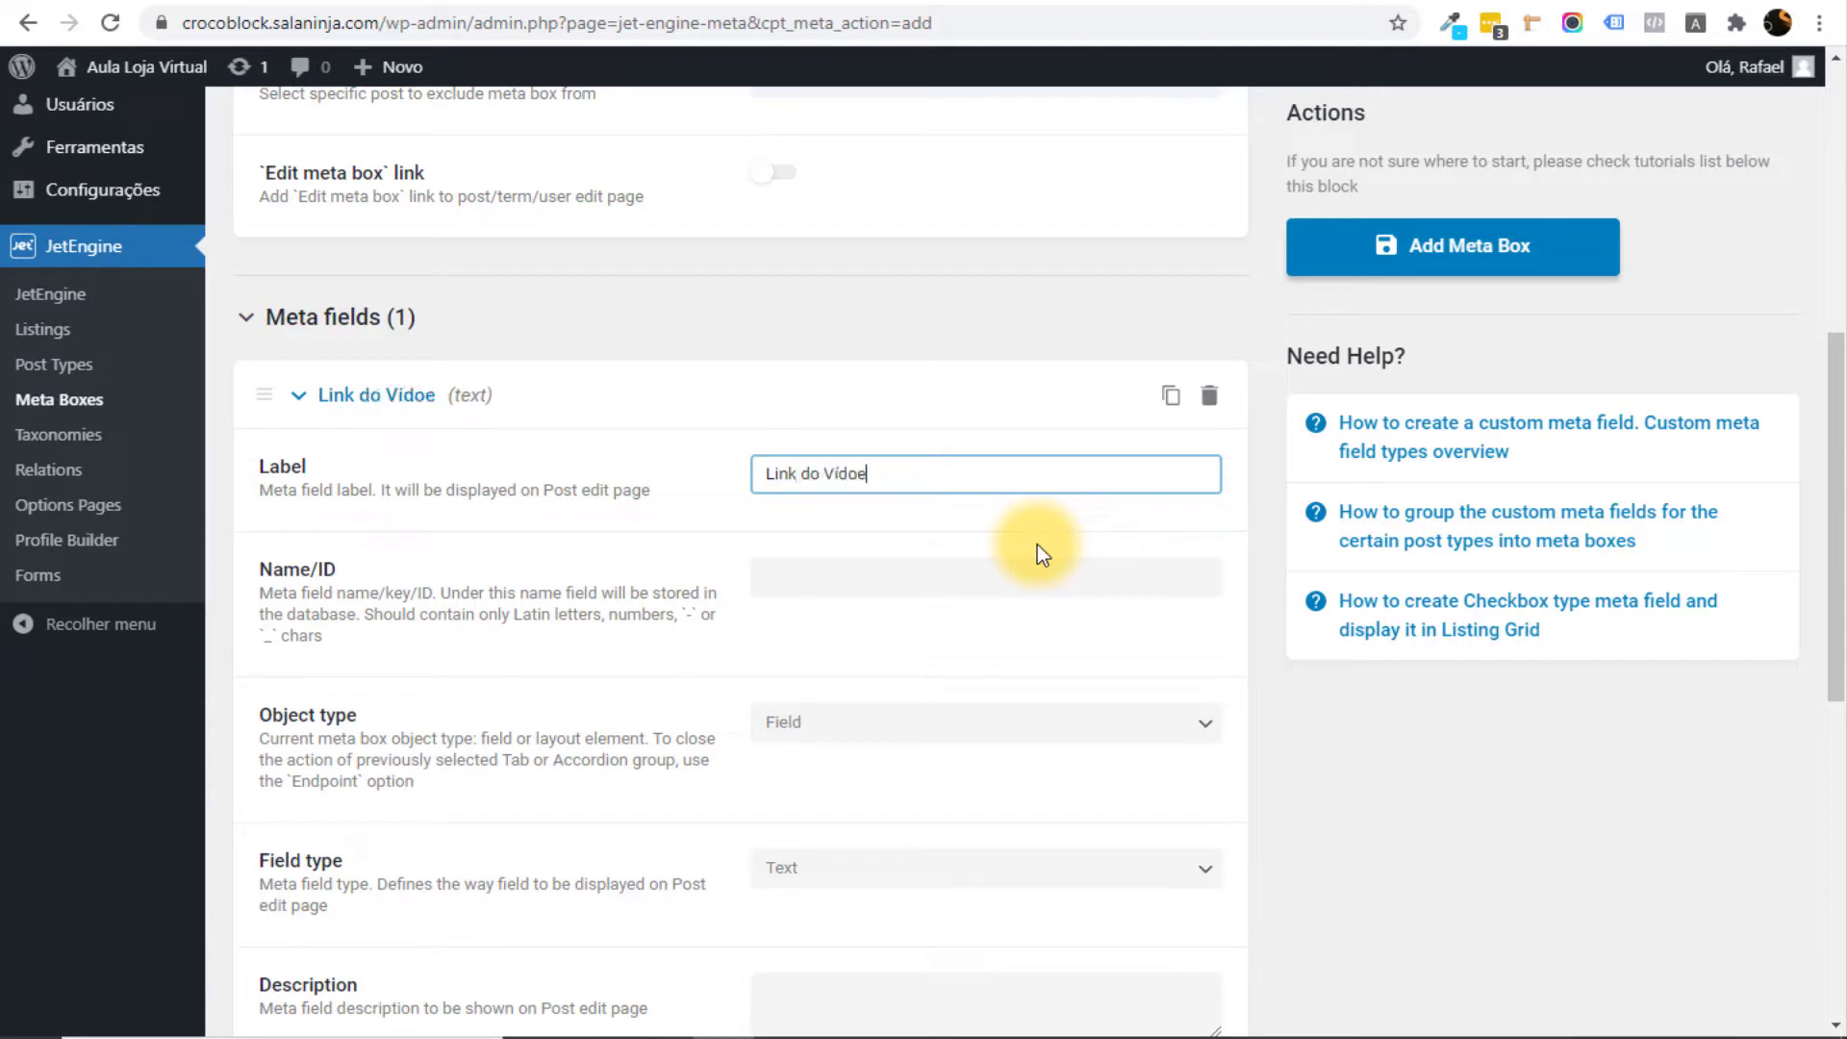
drag(962, 474, 602, 479)
text(Vide)
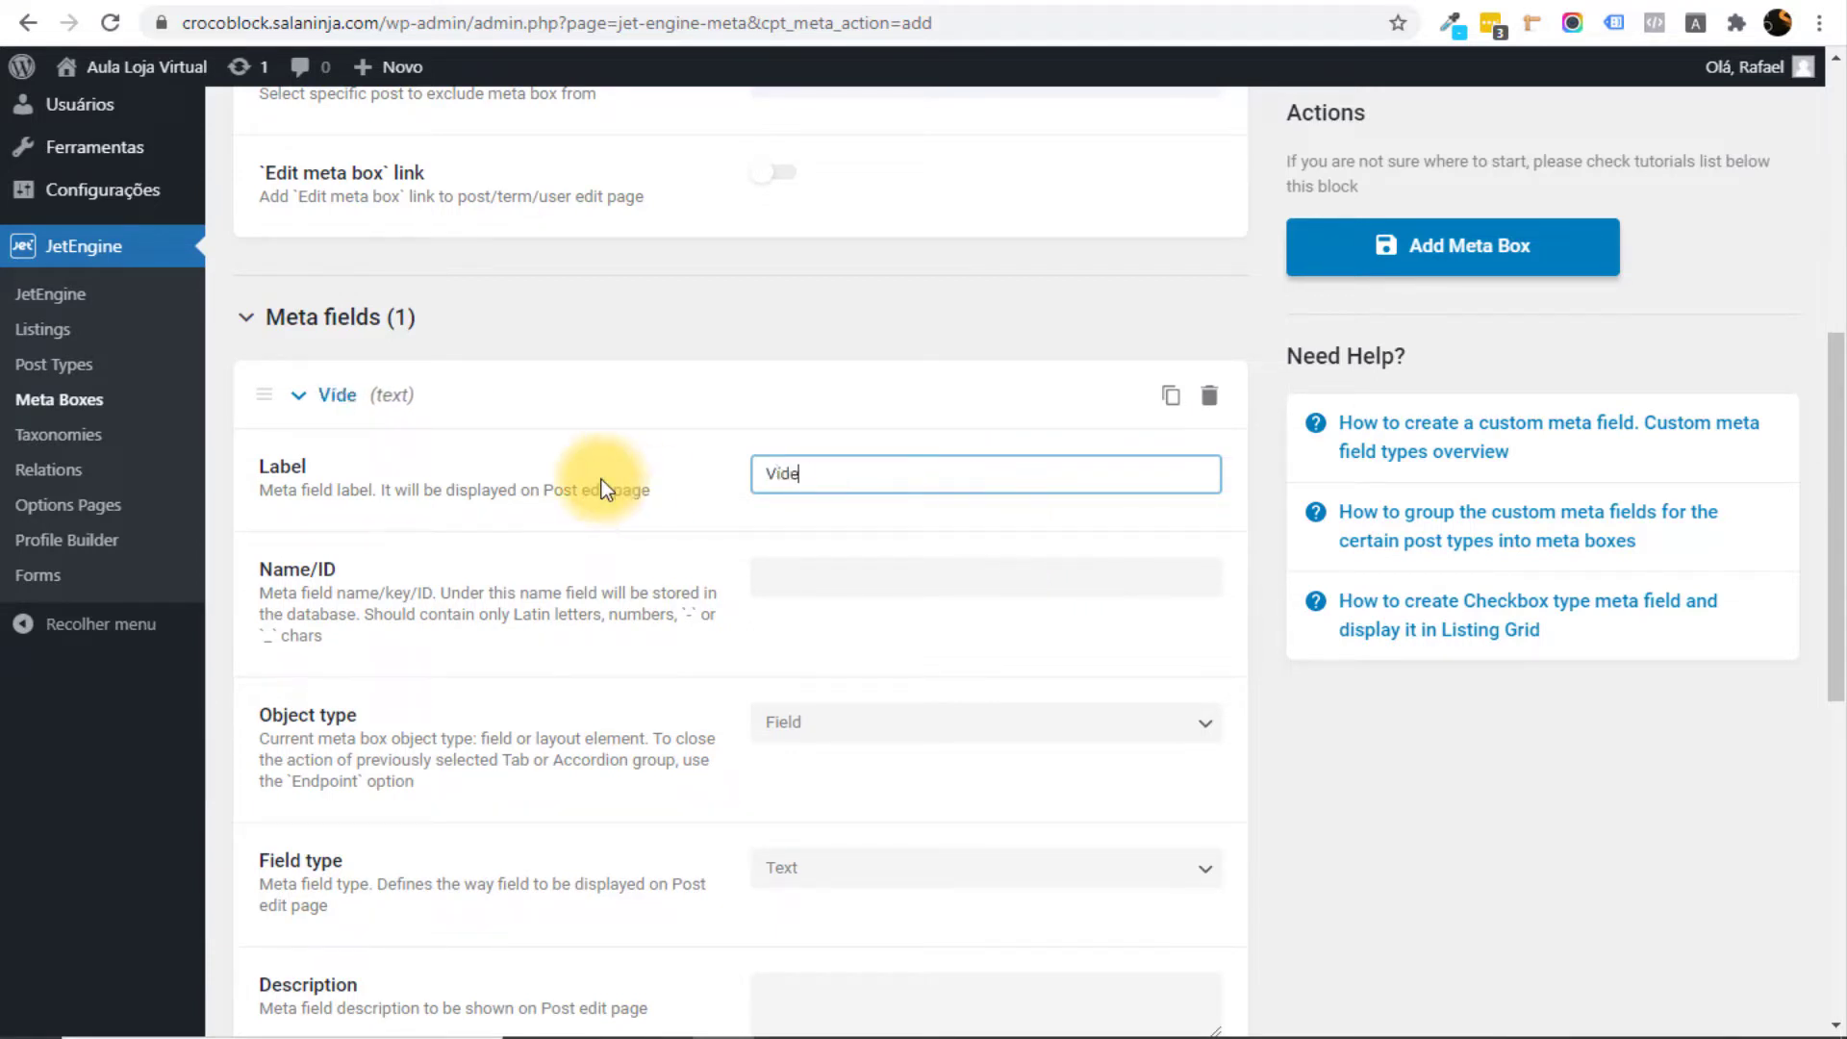
text(o Review)
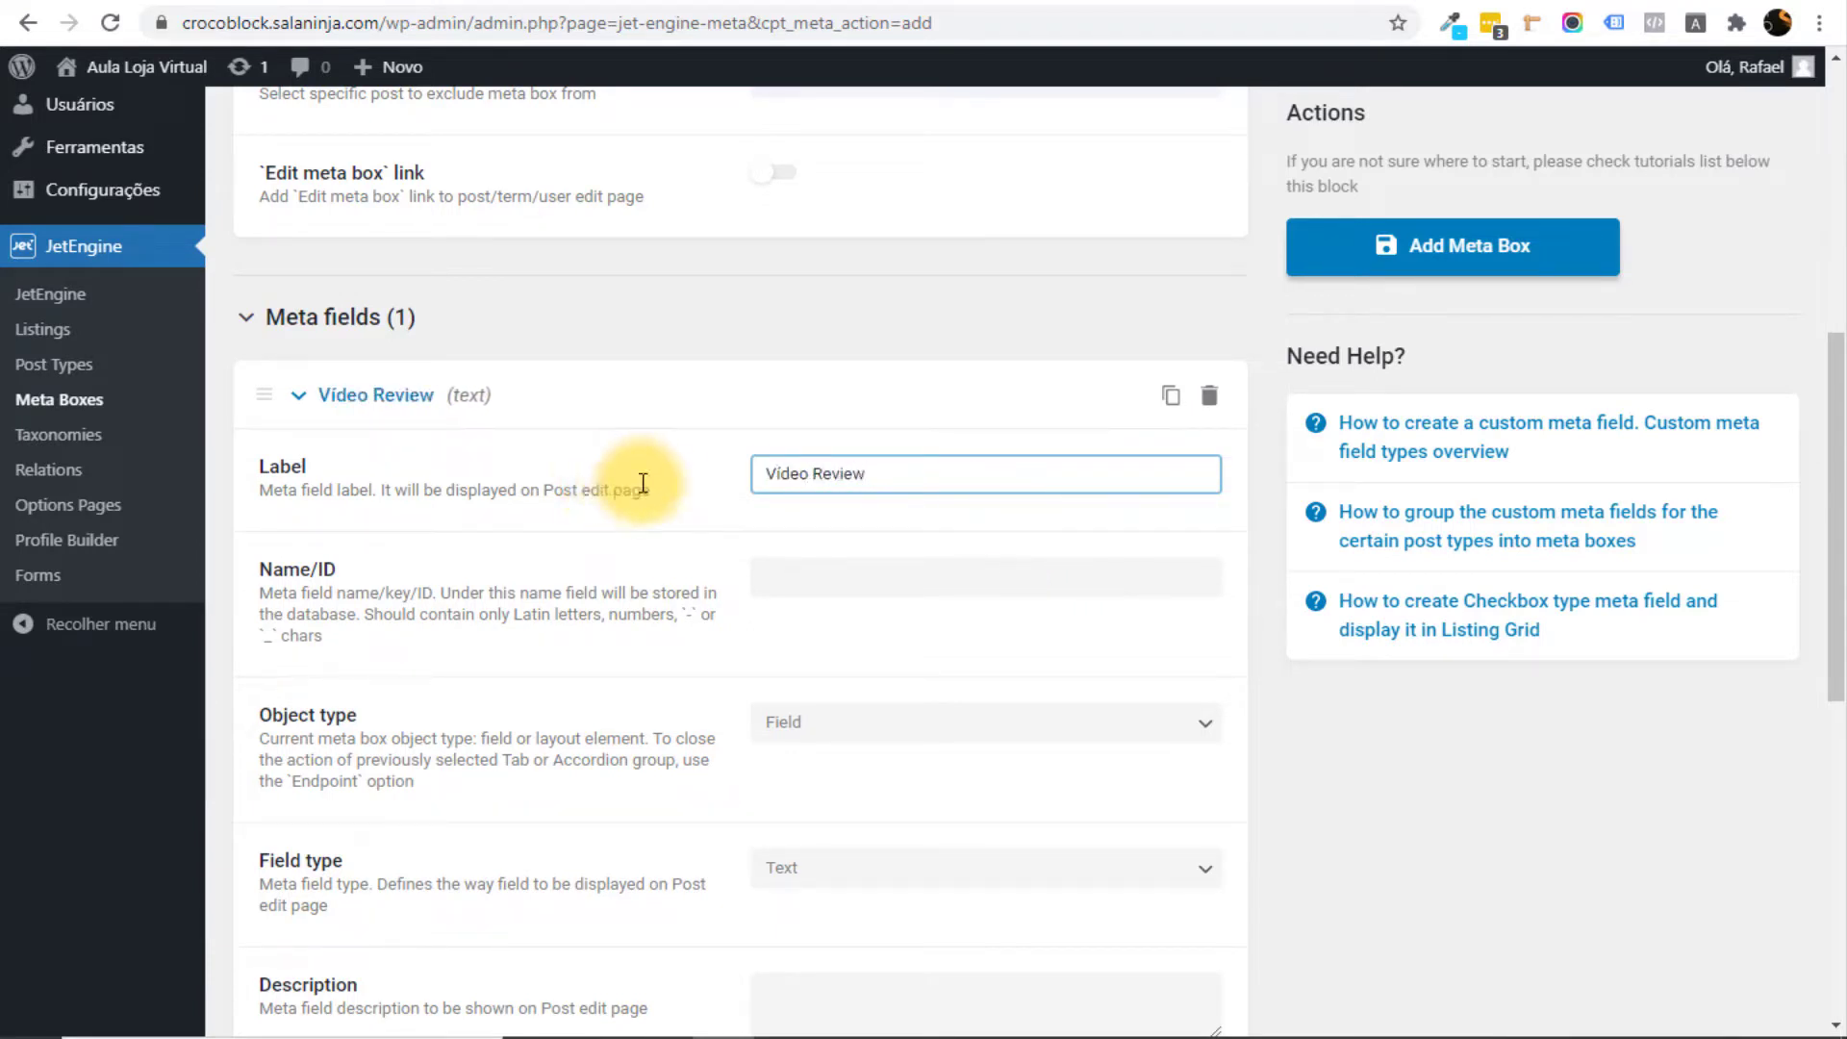
key(Tab)
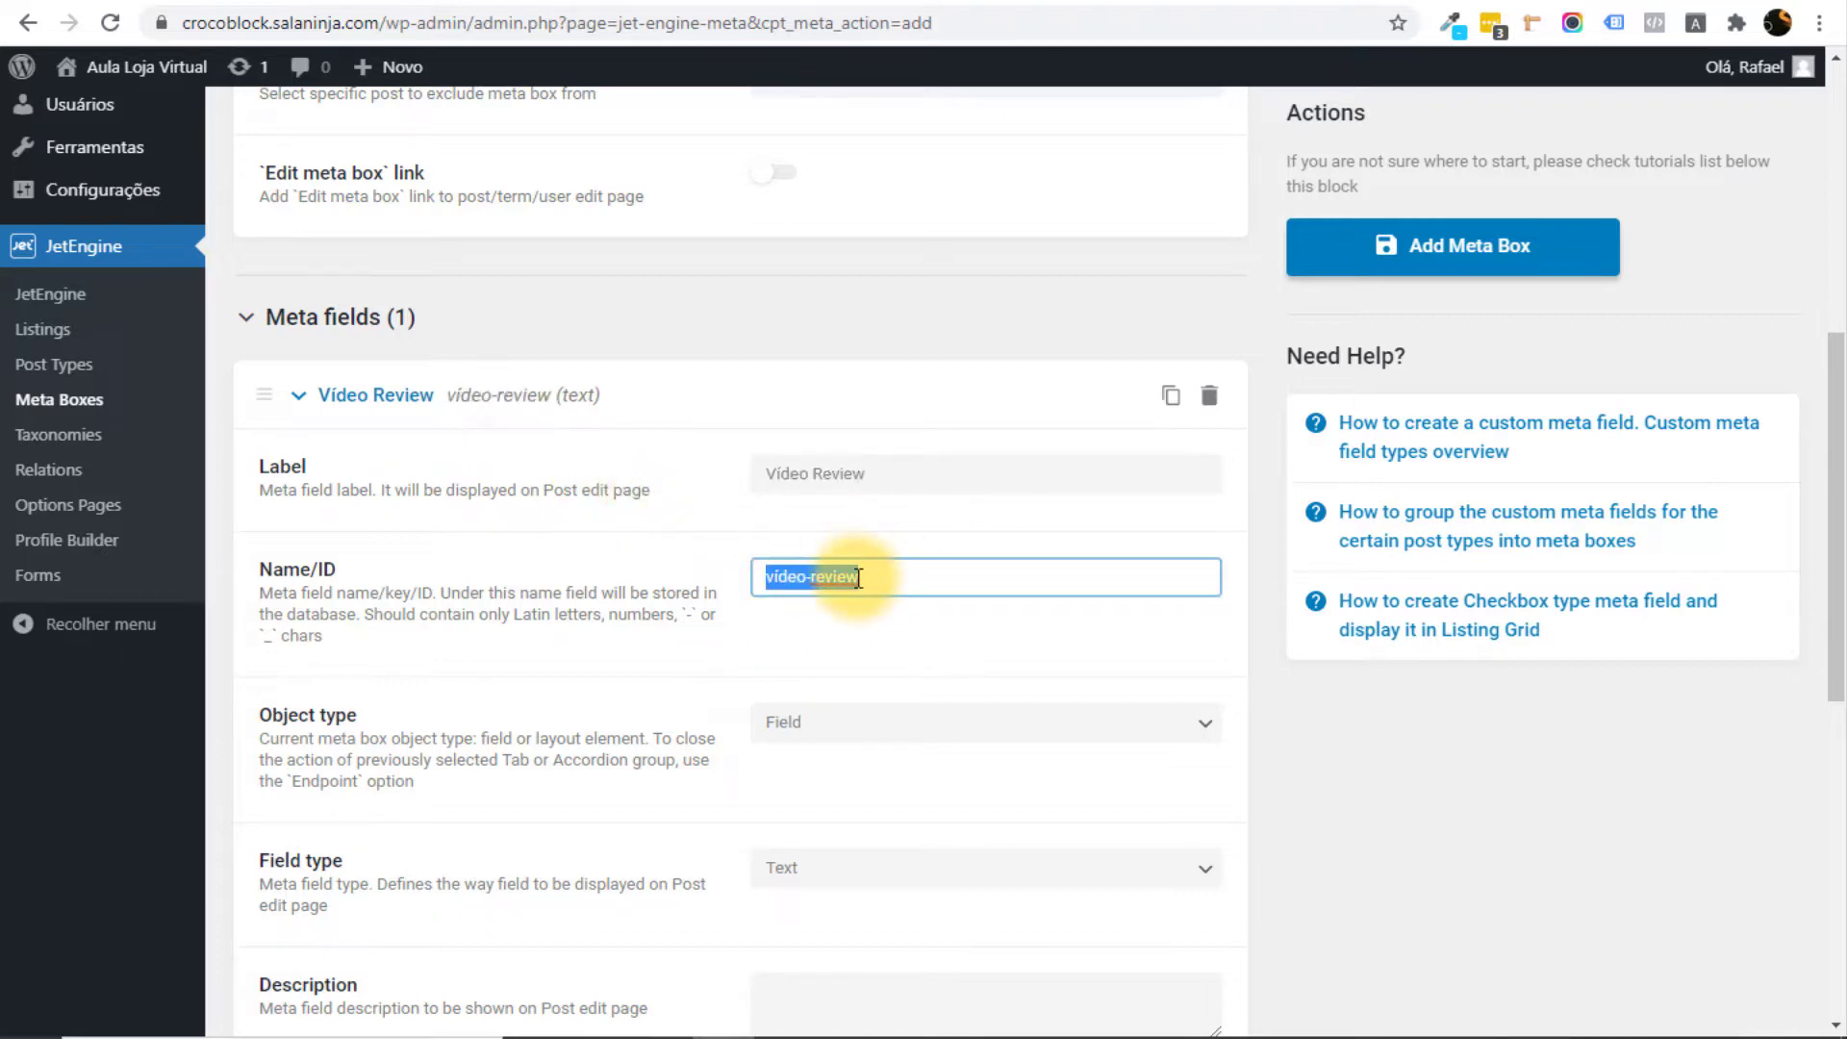
Keep Text as the type of the Vídeo Review field and save the new meta box.
scroll(859, 579, down, 3)
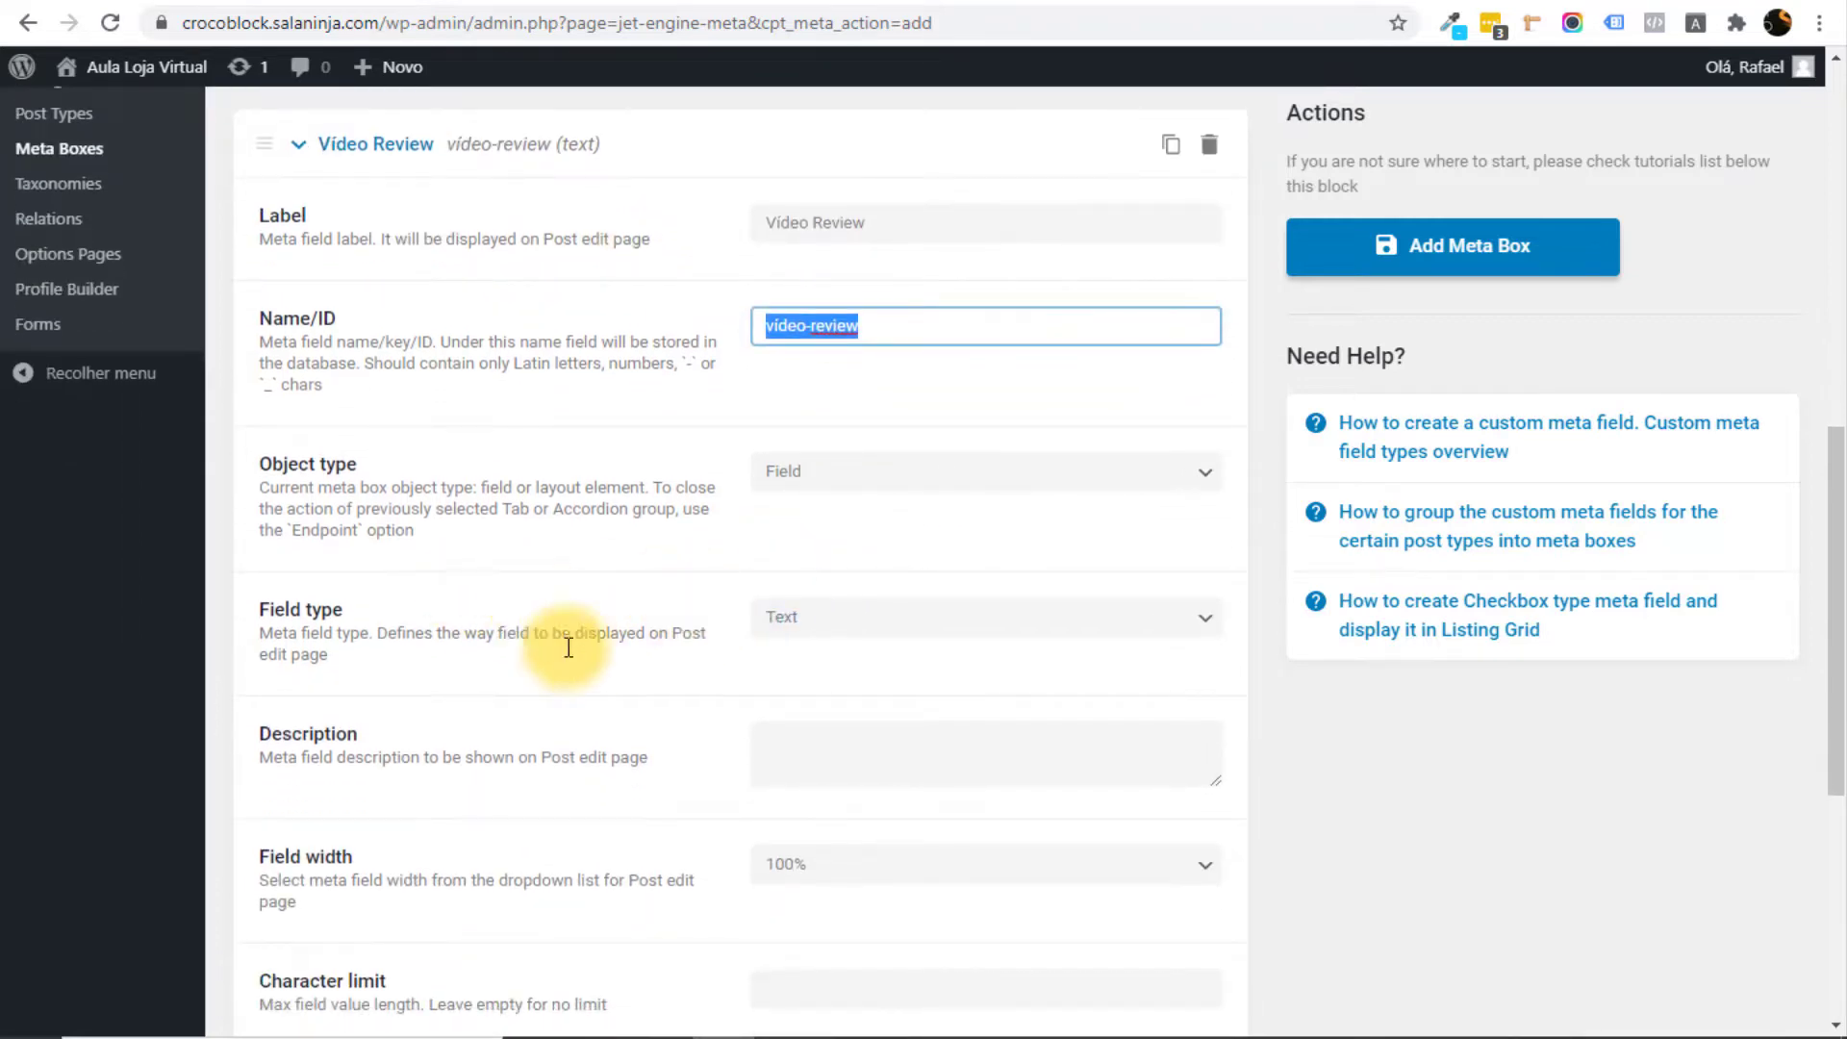
click(960, 635)
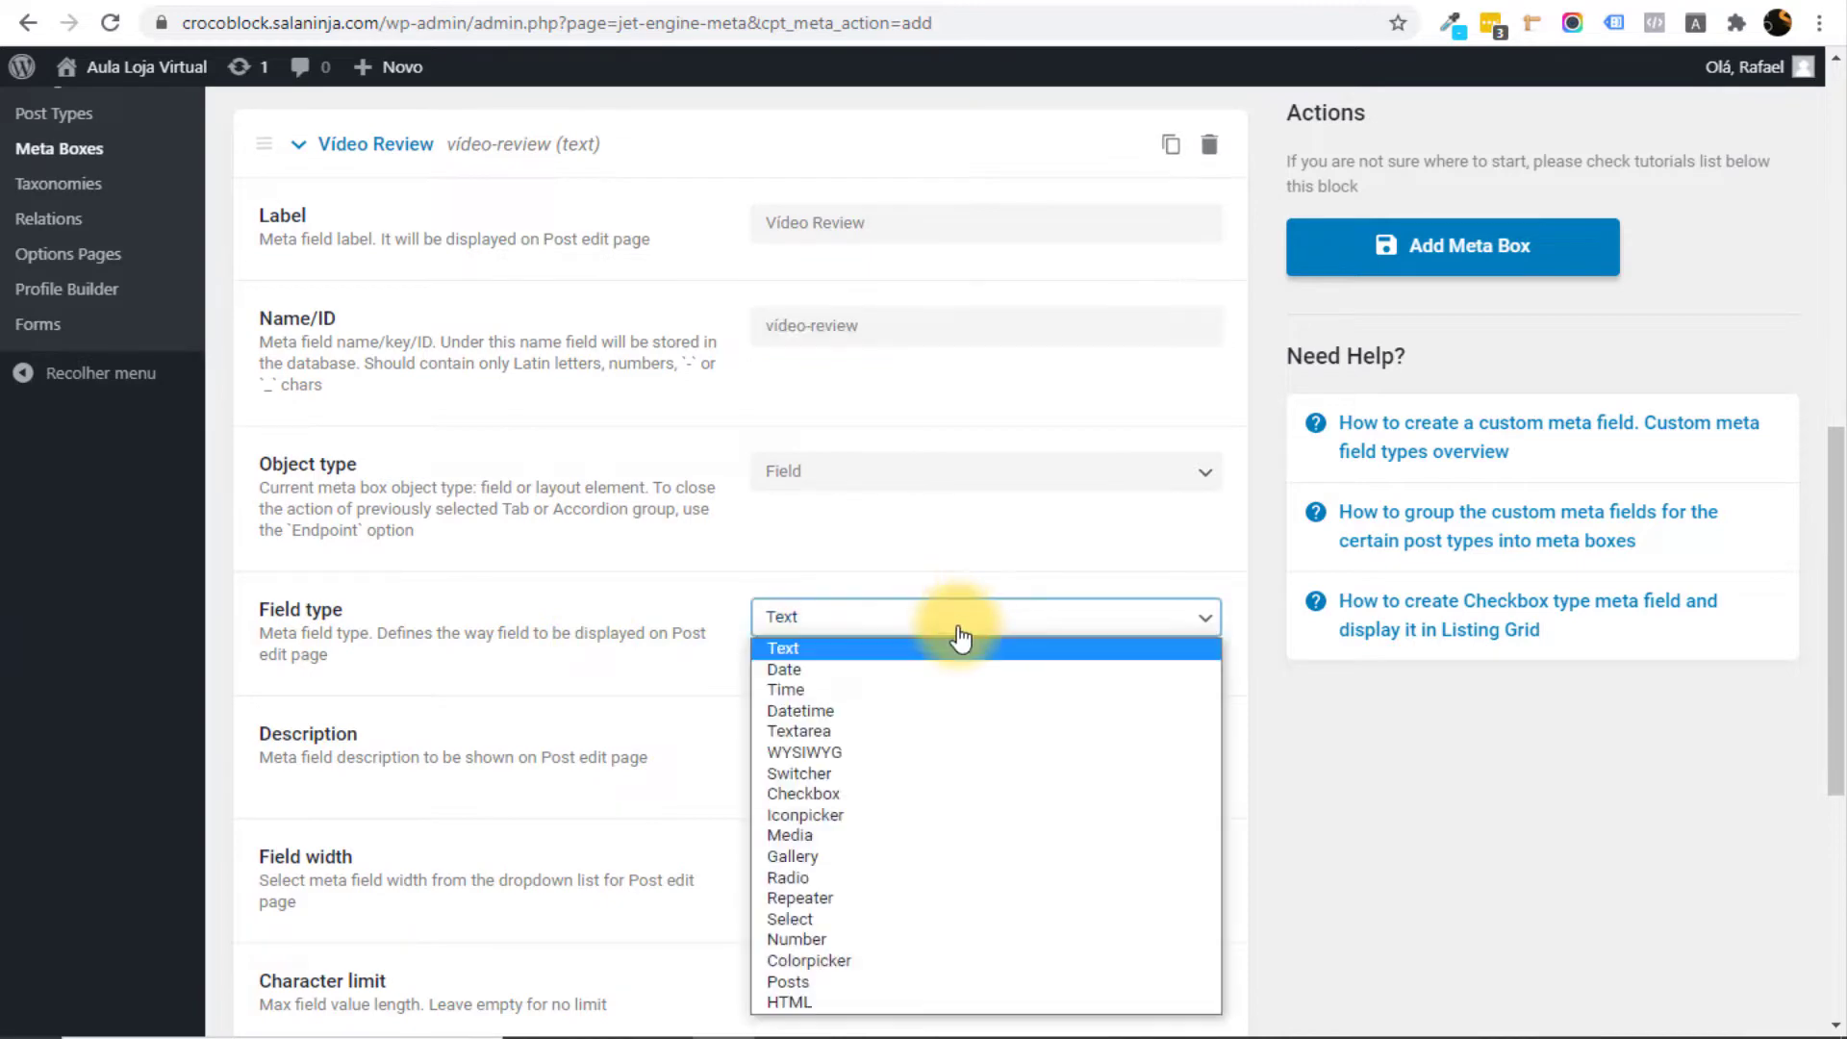
click(820, 650)
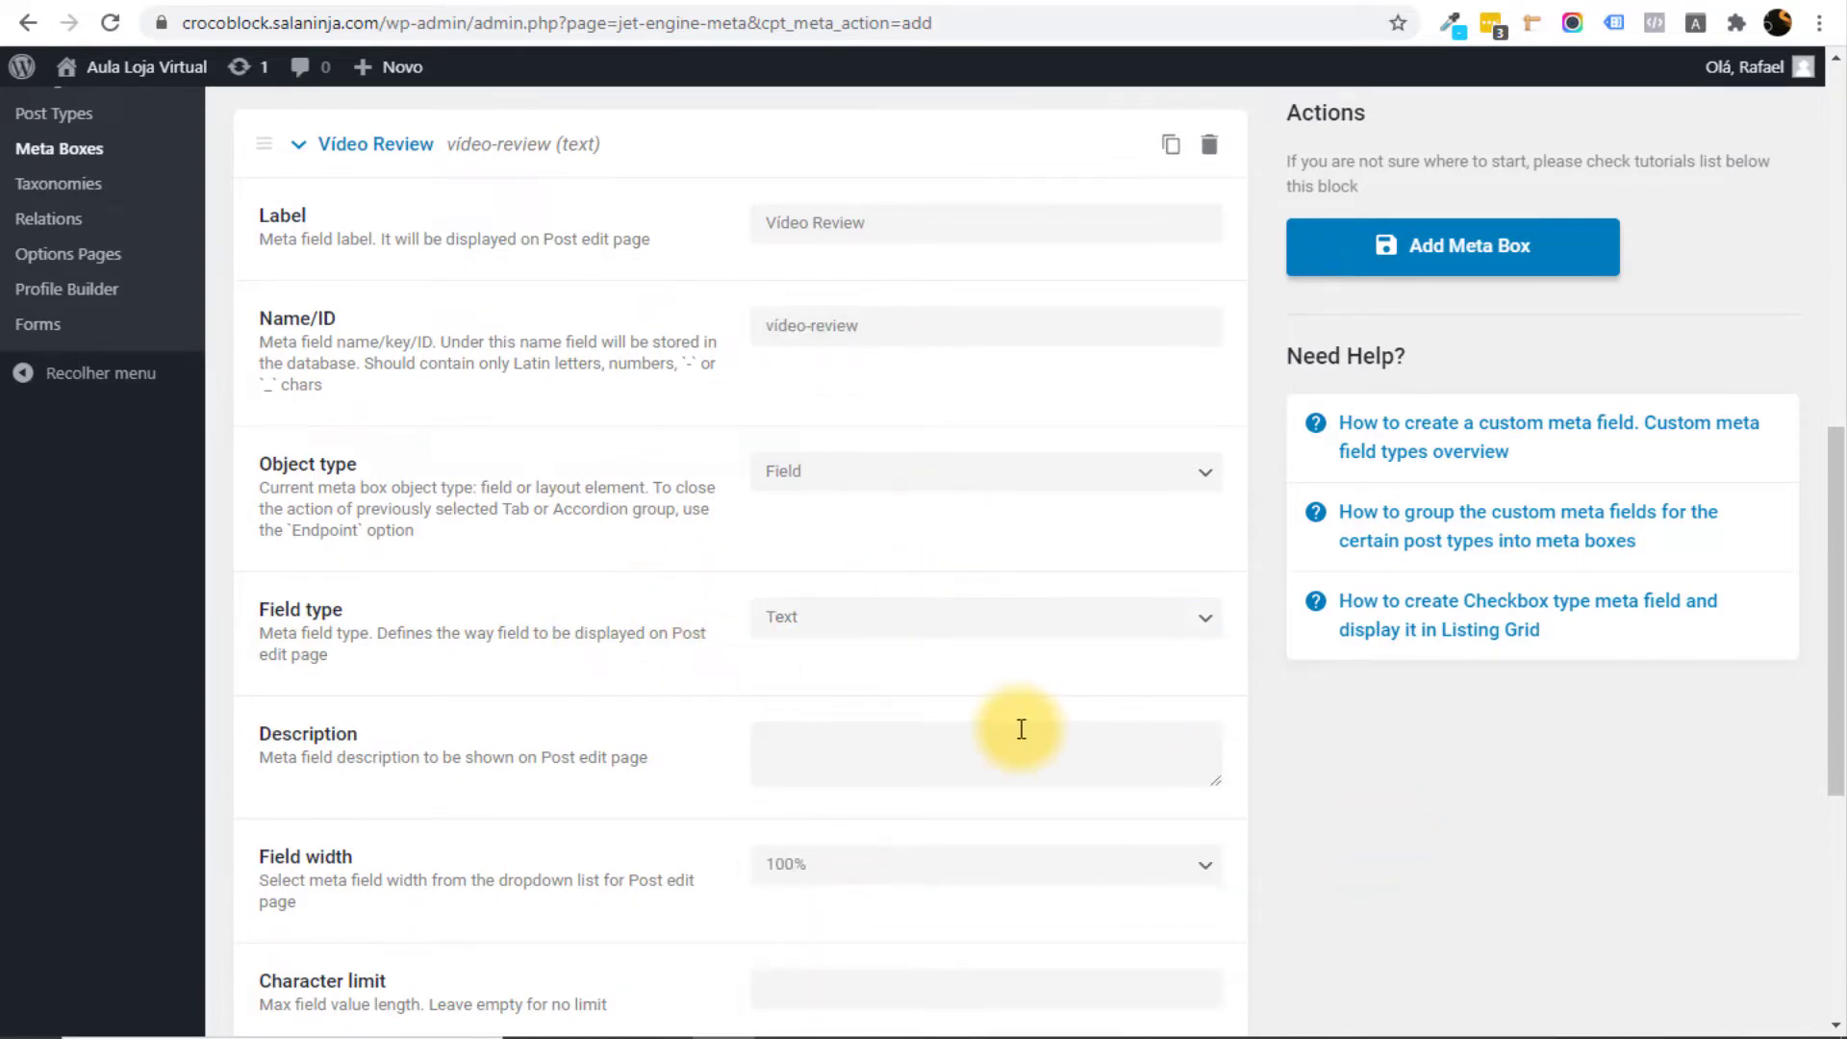
scroll(1022, 730, down, 6)
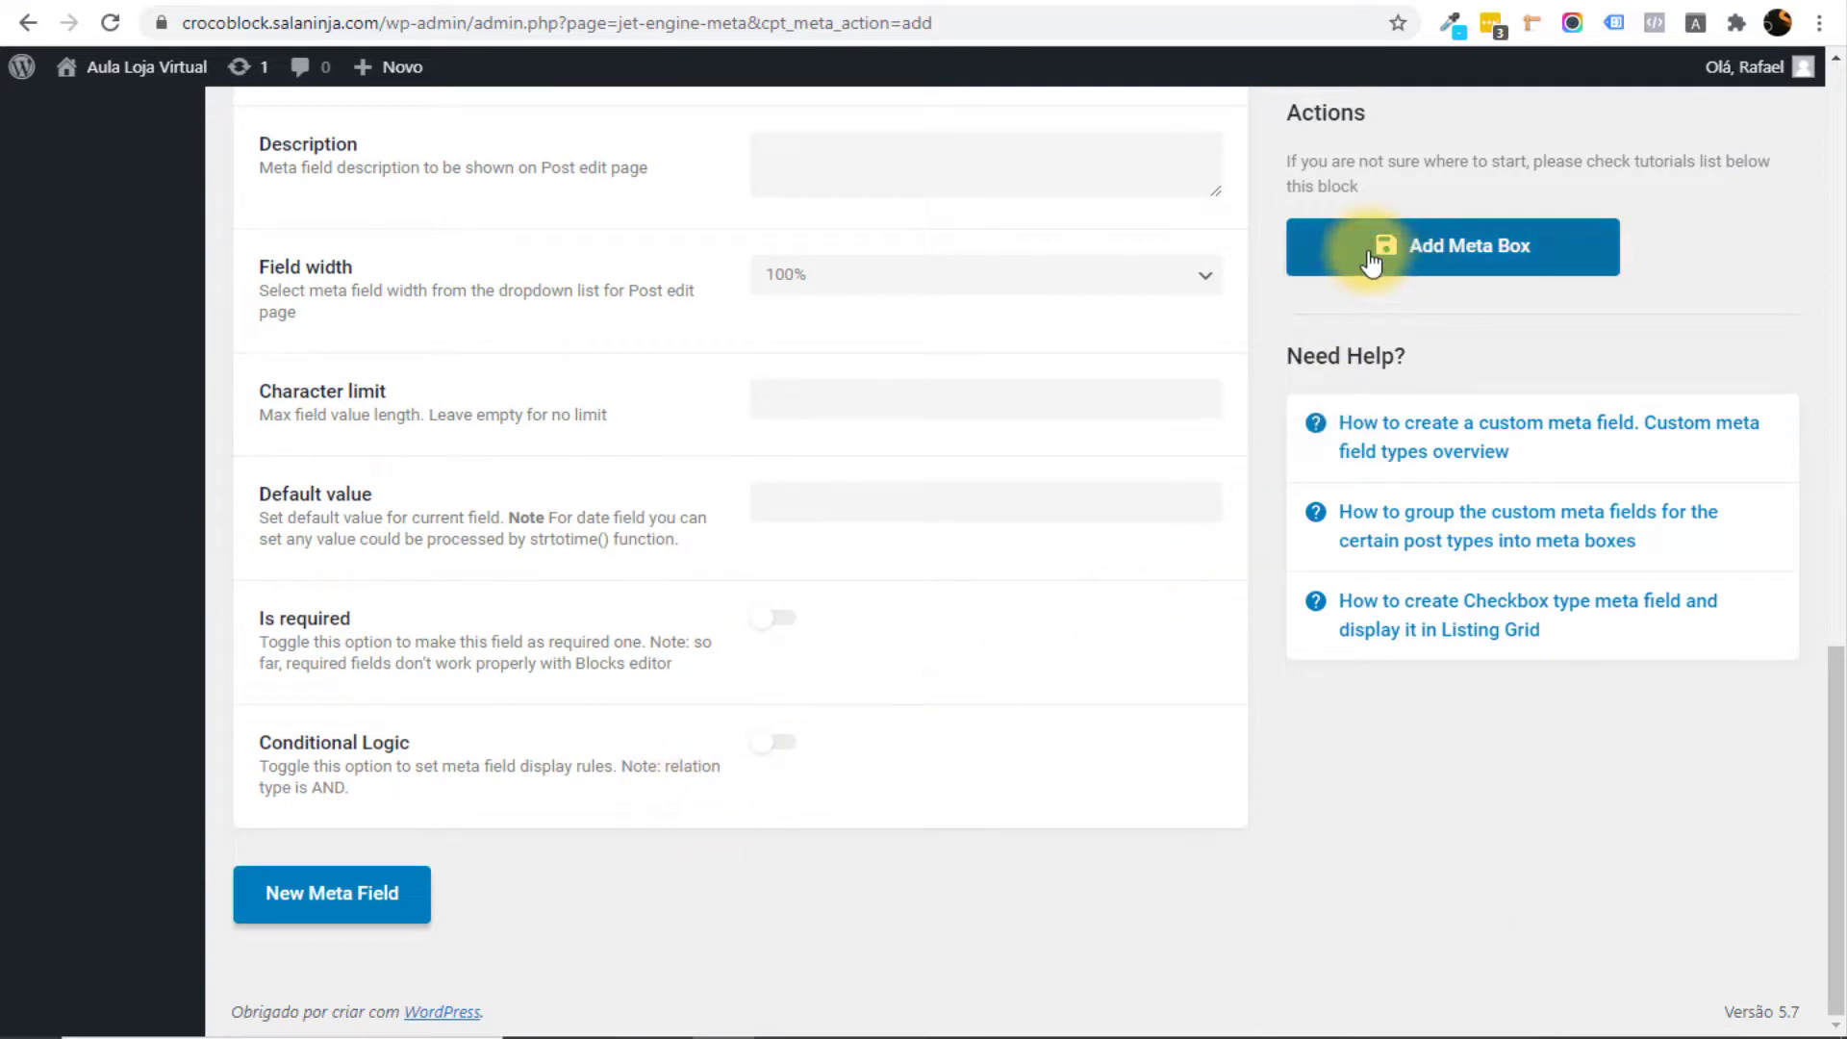
click(1534, 254)
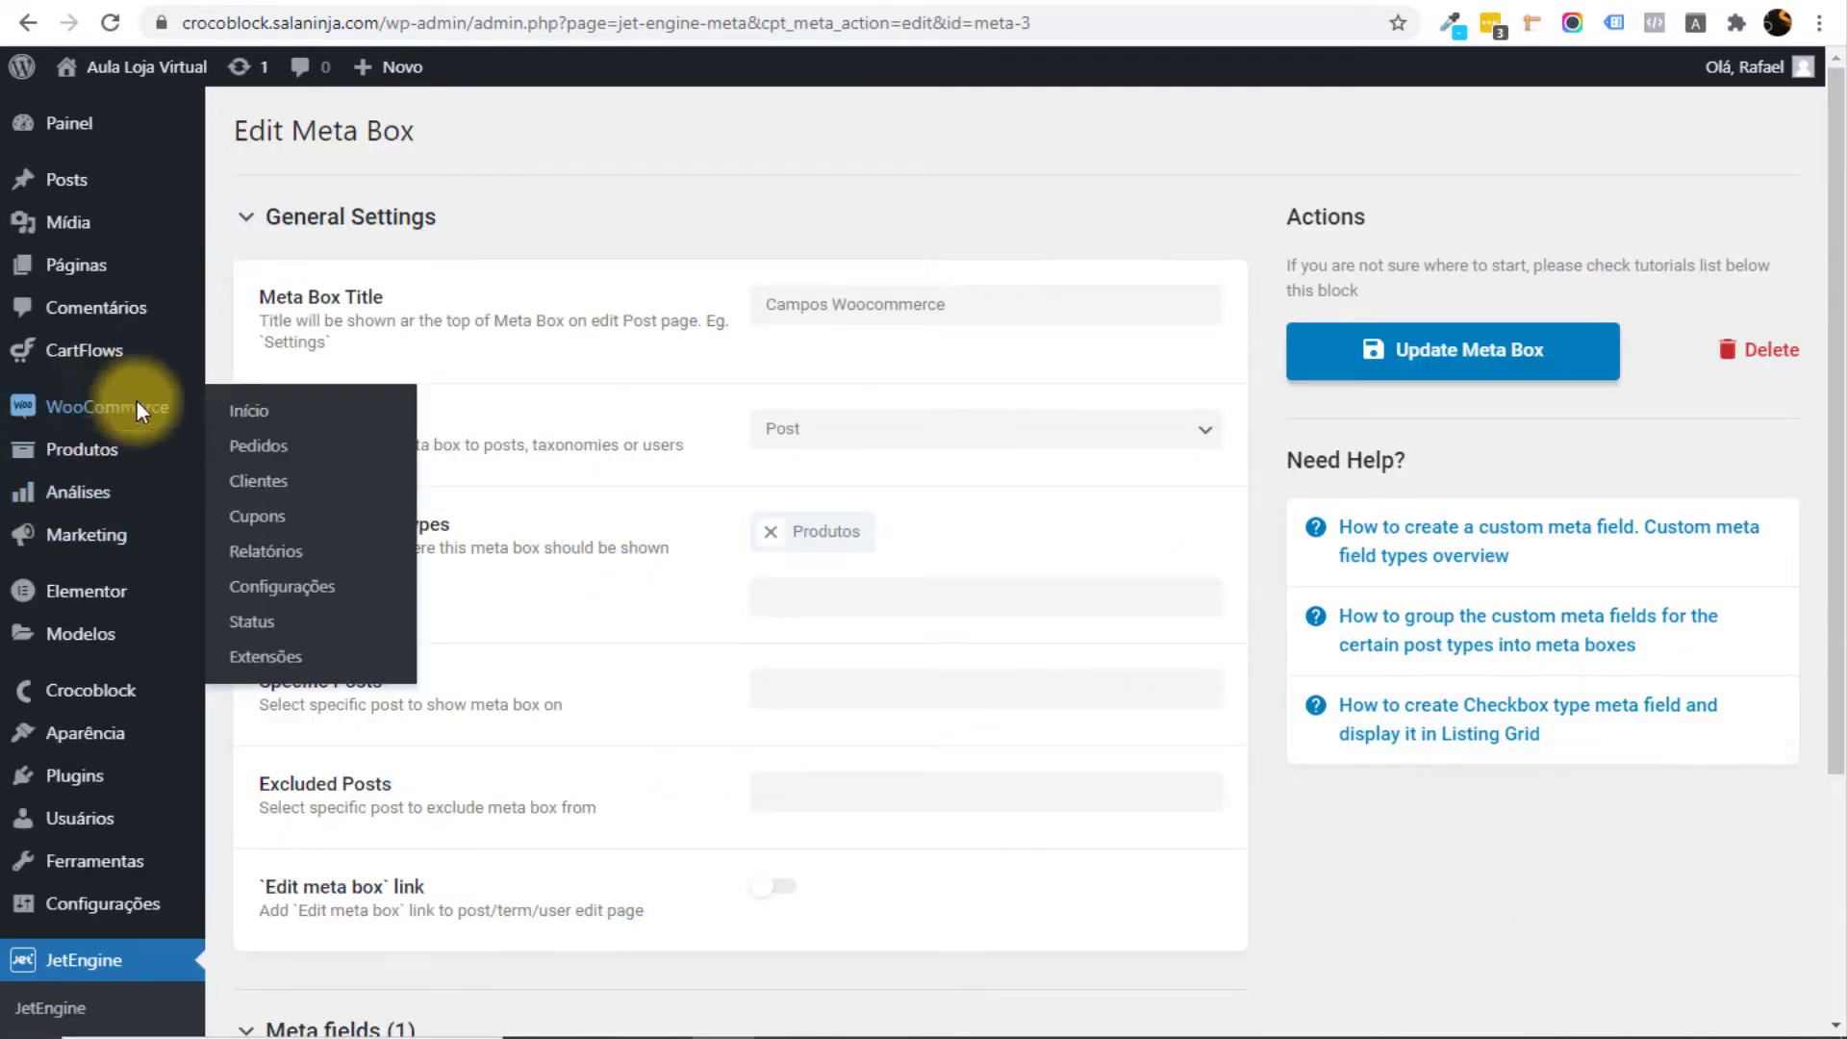
Open the form for adding a new product and examine its Campos Woocommerce box.
mouse_move(144, 454)
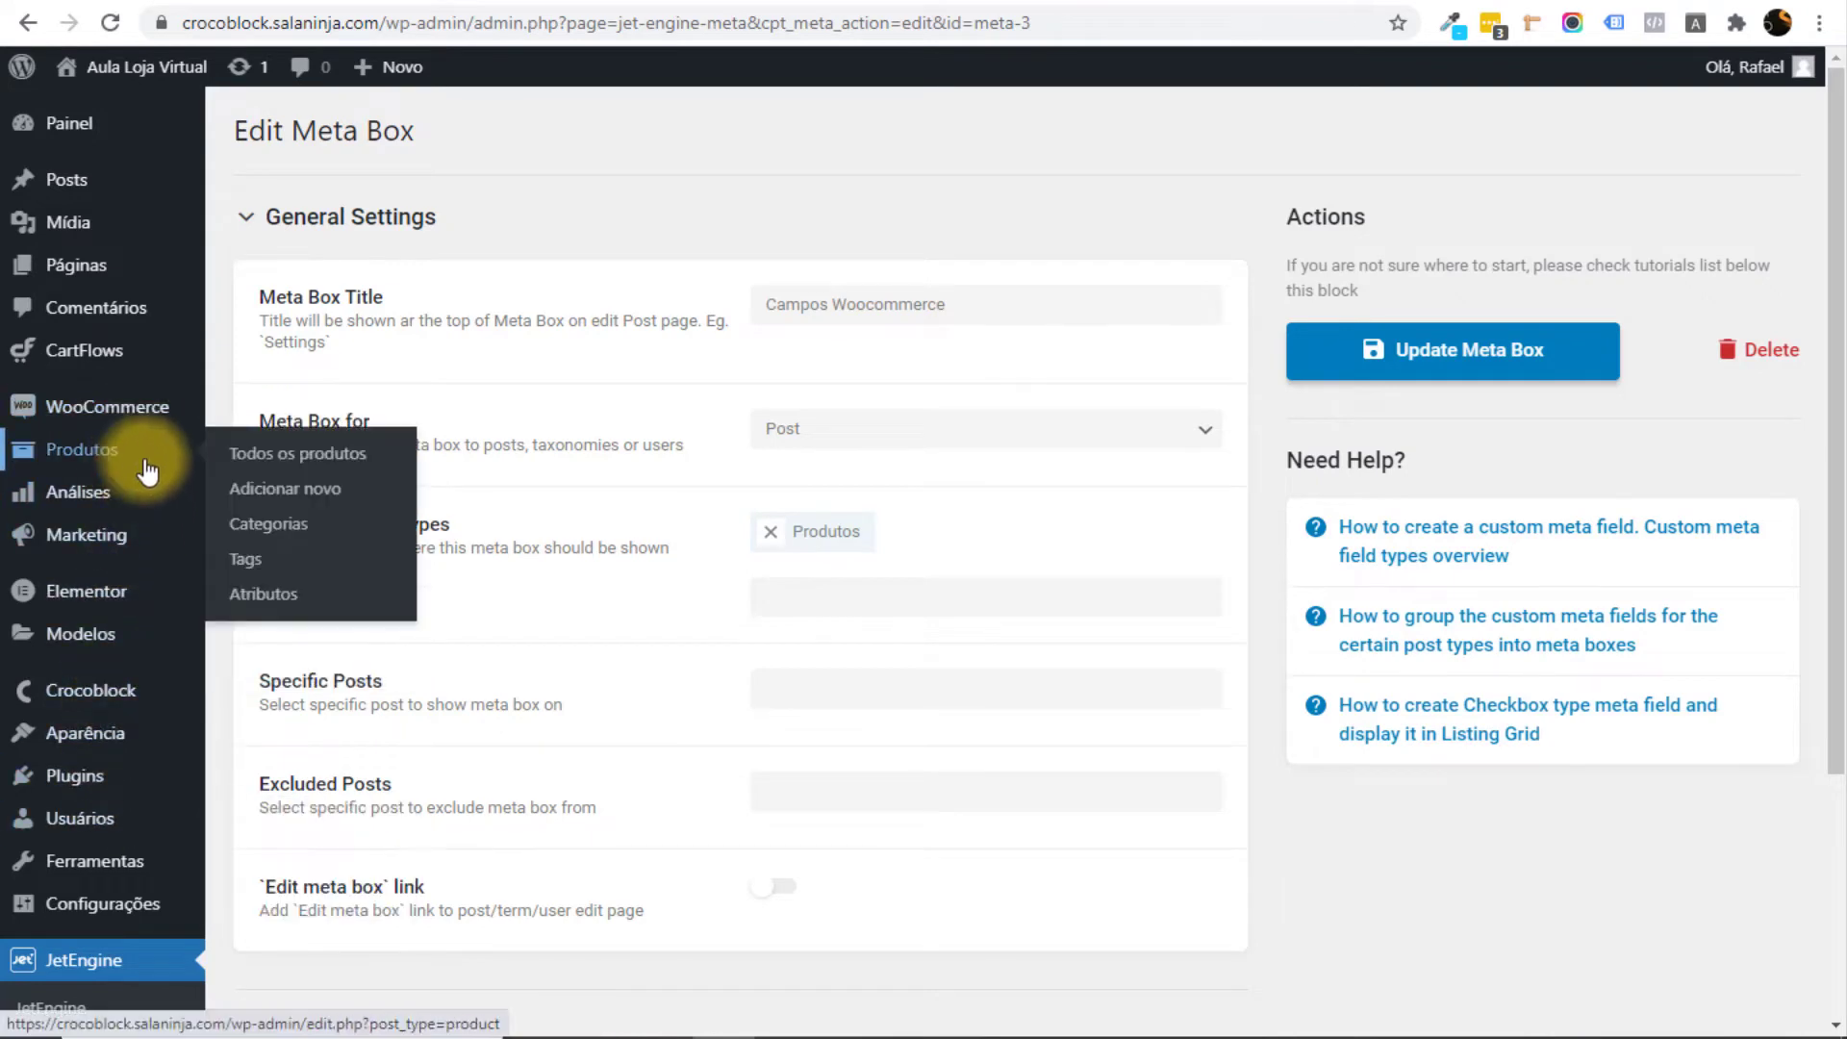
click(291, 497)
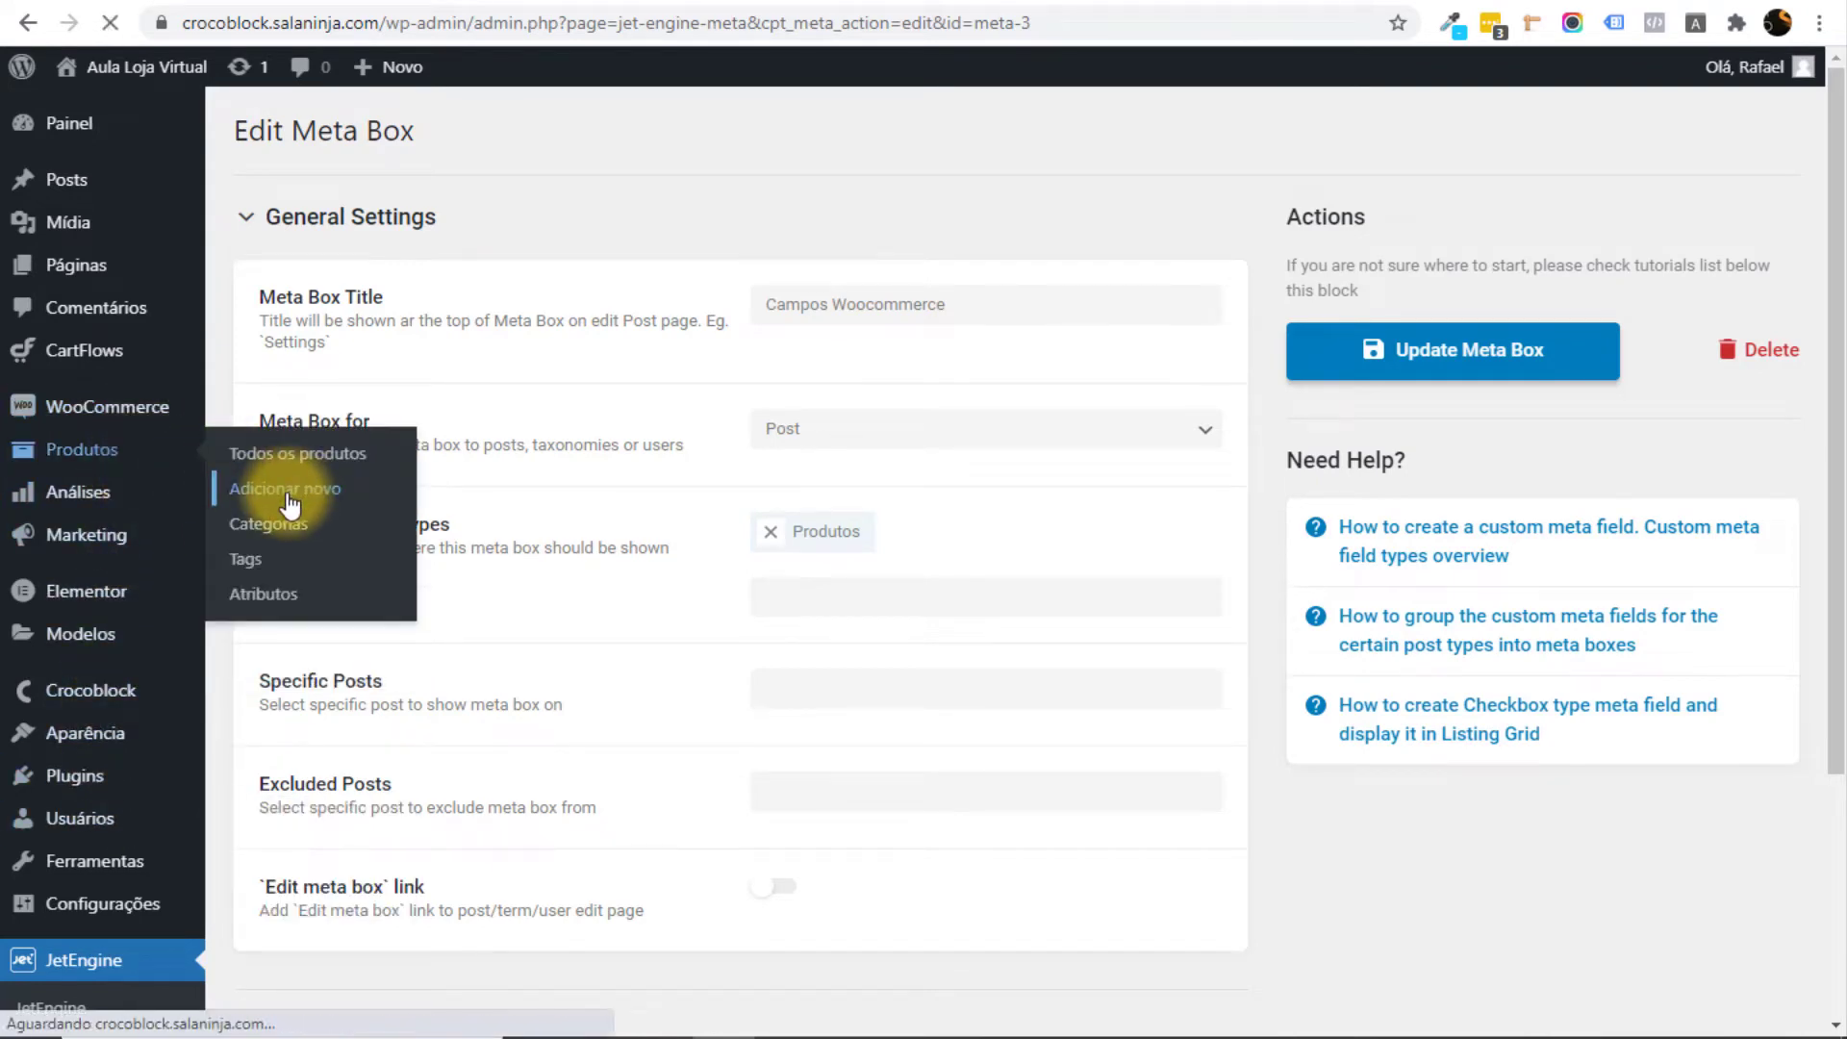
scroll(308, 462, down, 6)
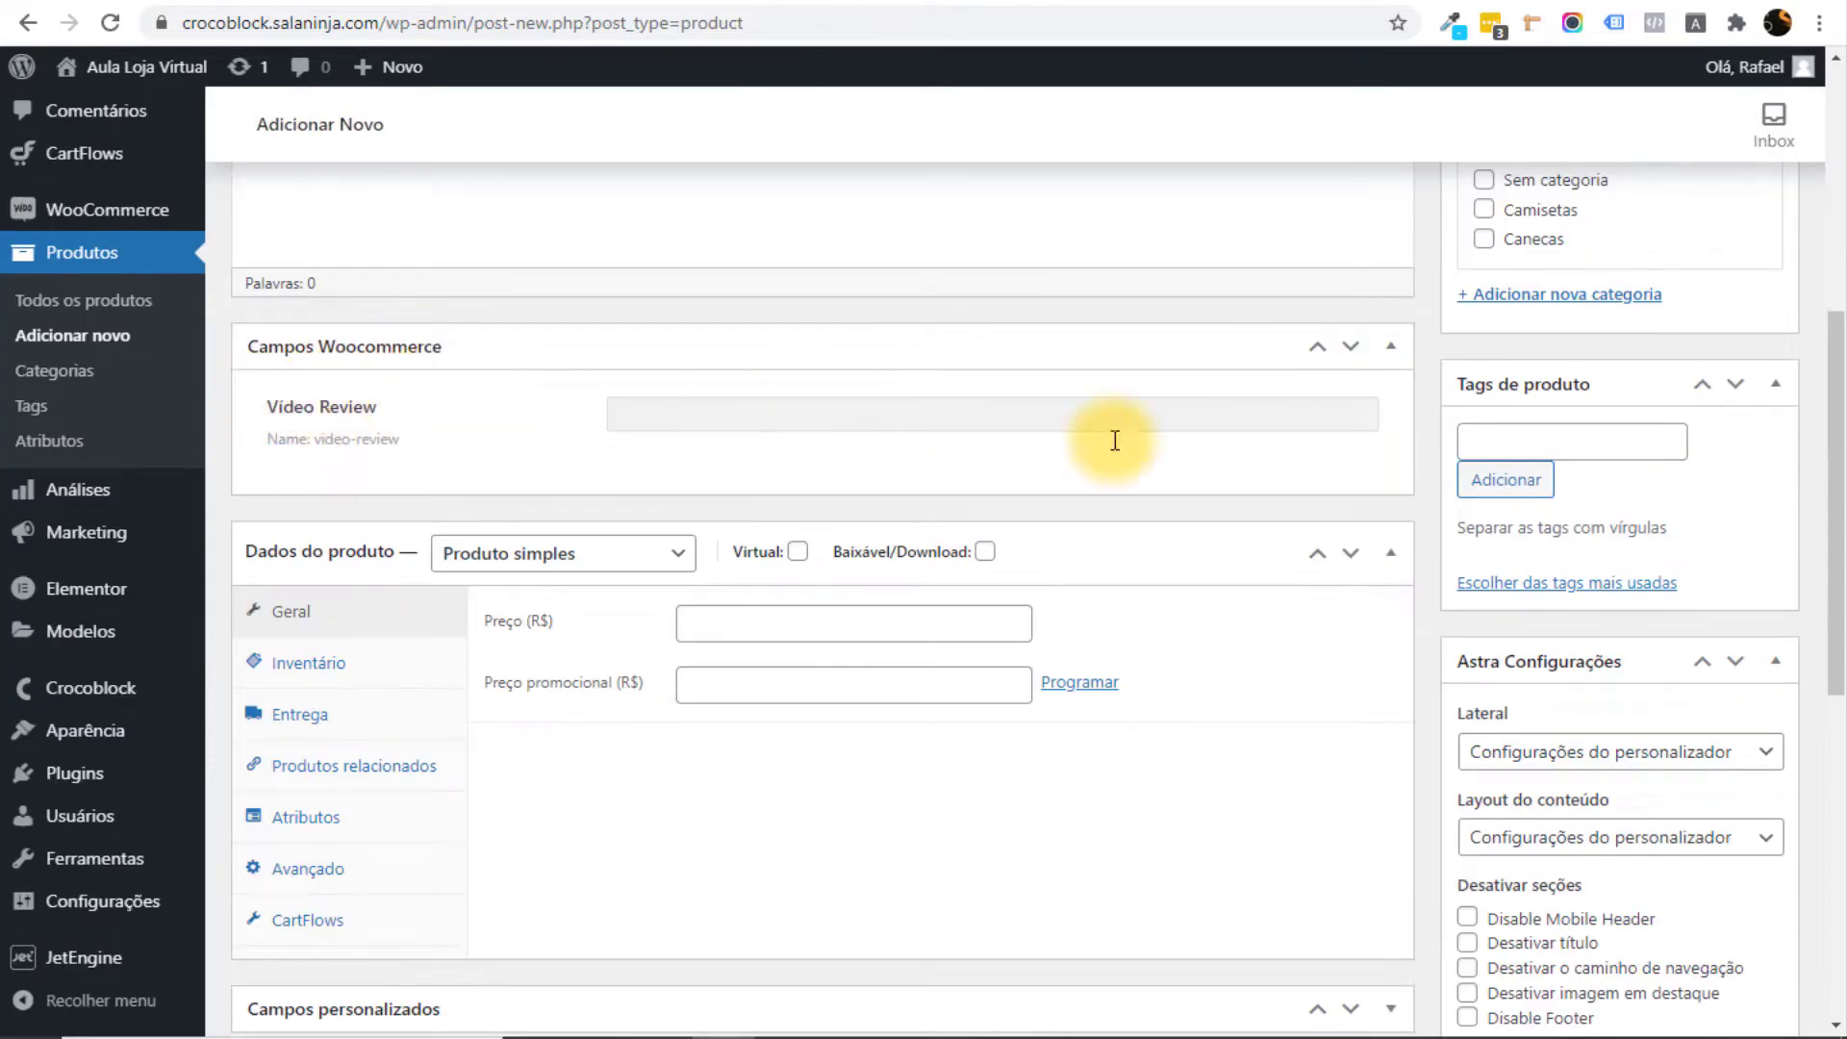
scroll(1114, 433, up, 6)
scroll(1287, 709, down, 4)
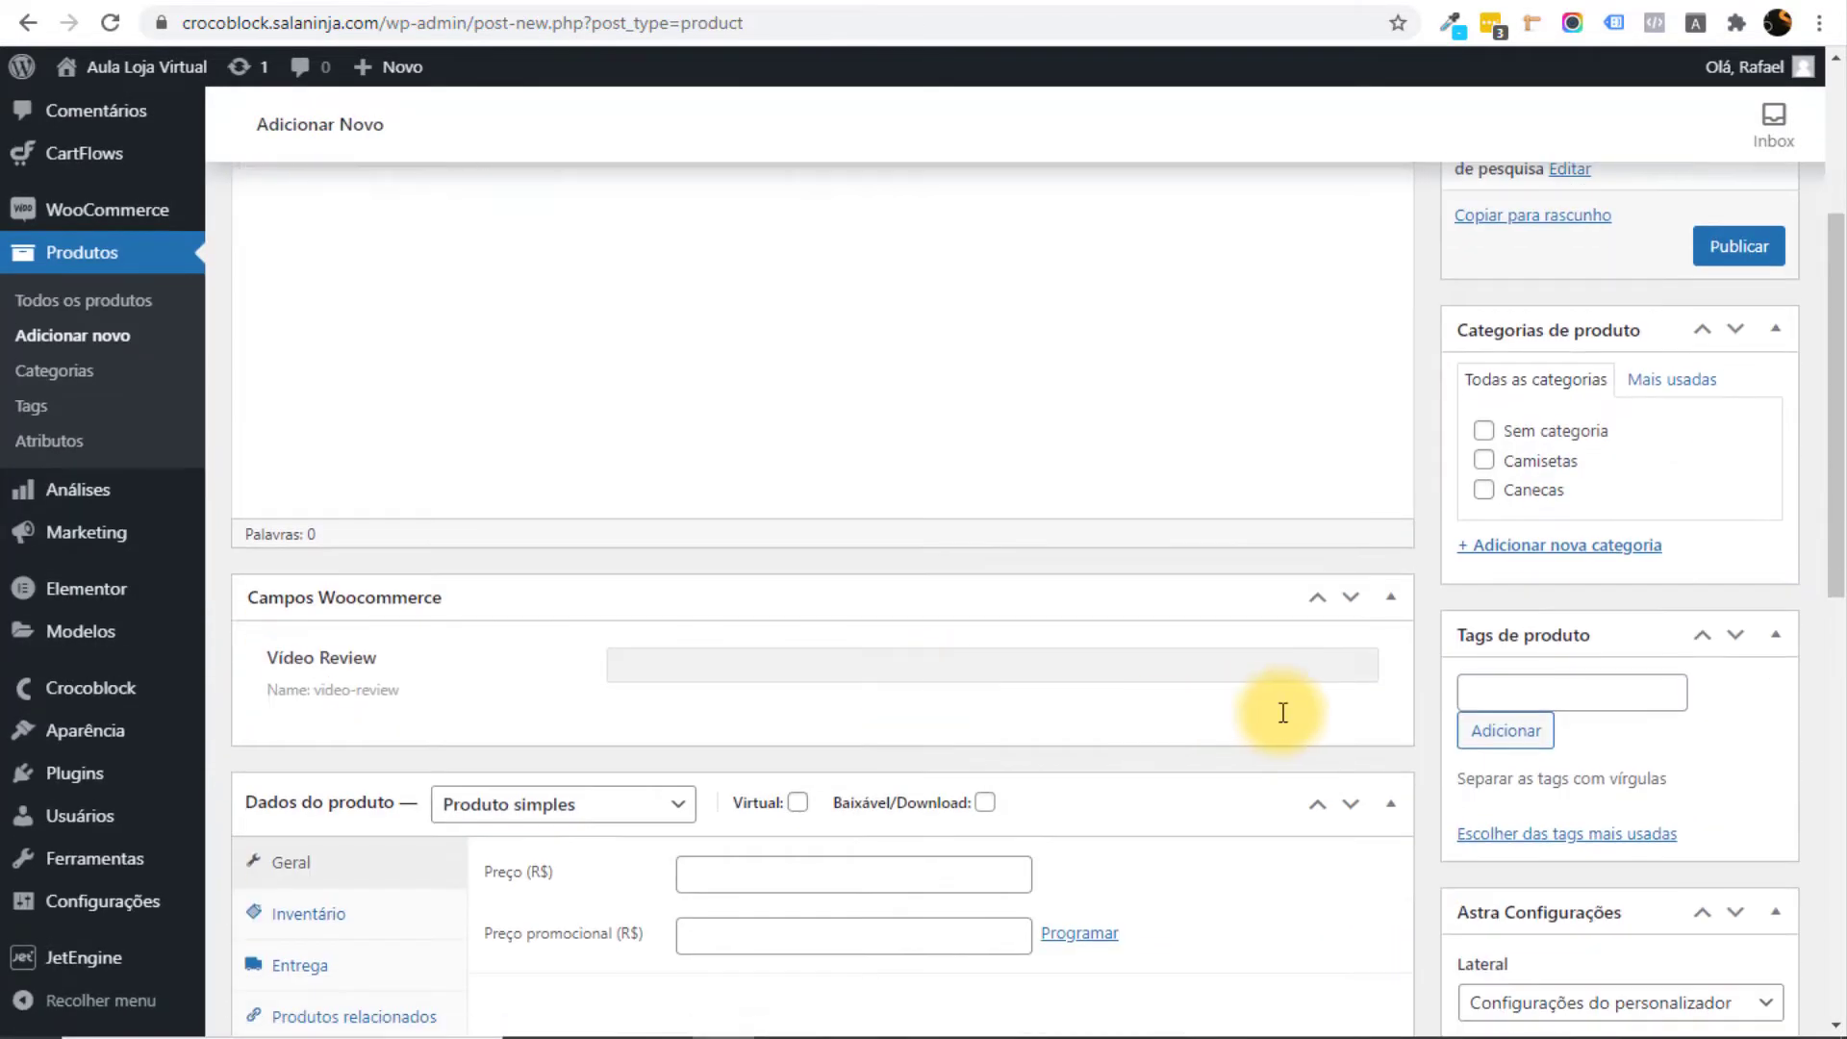
scroll(1130, 639, up, 4)
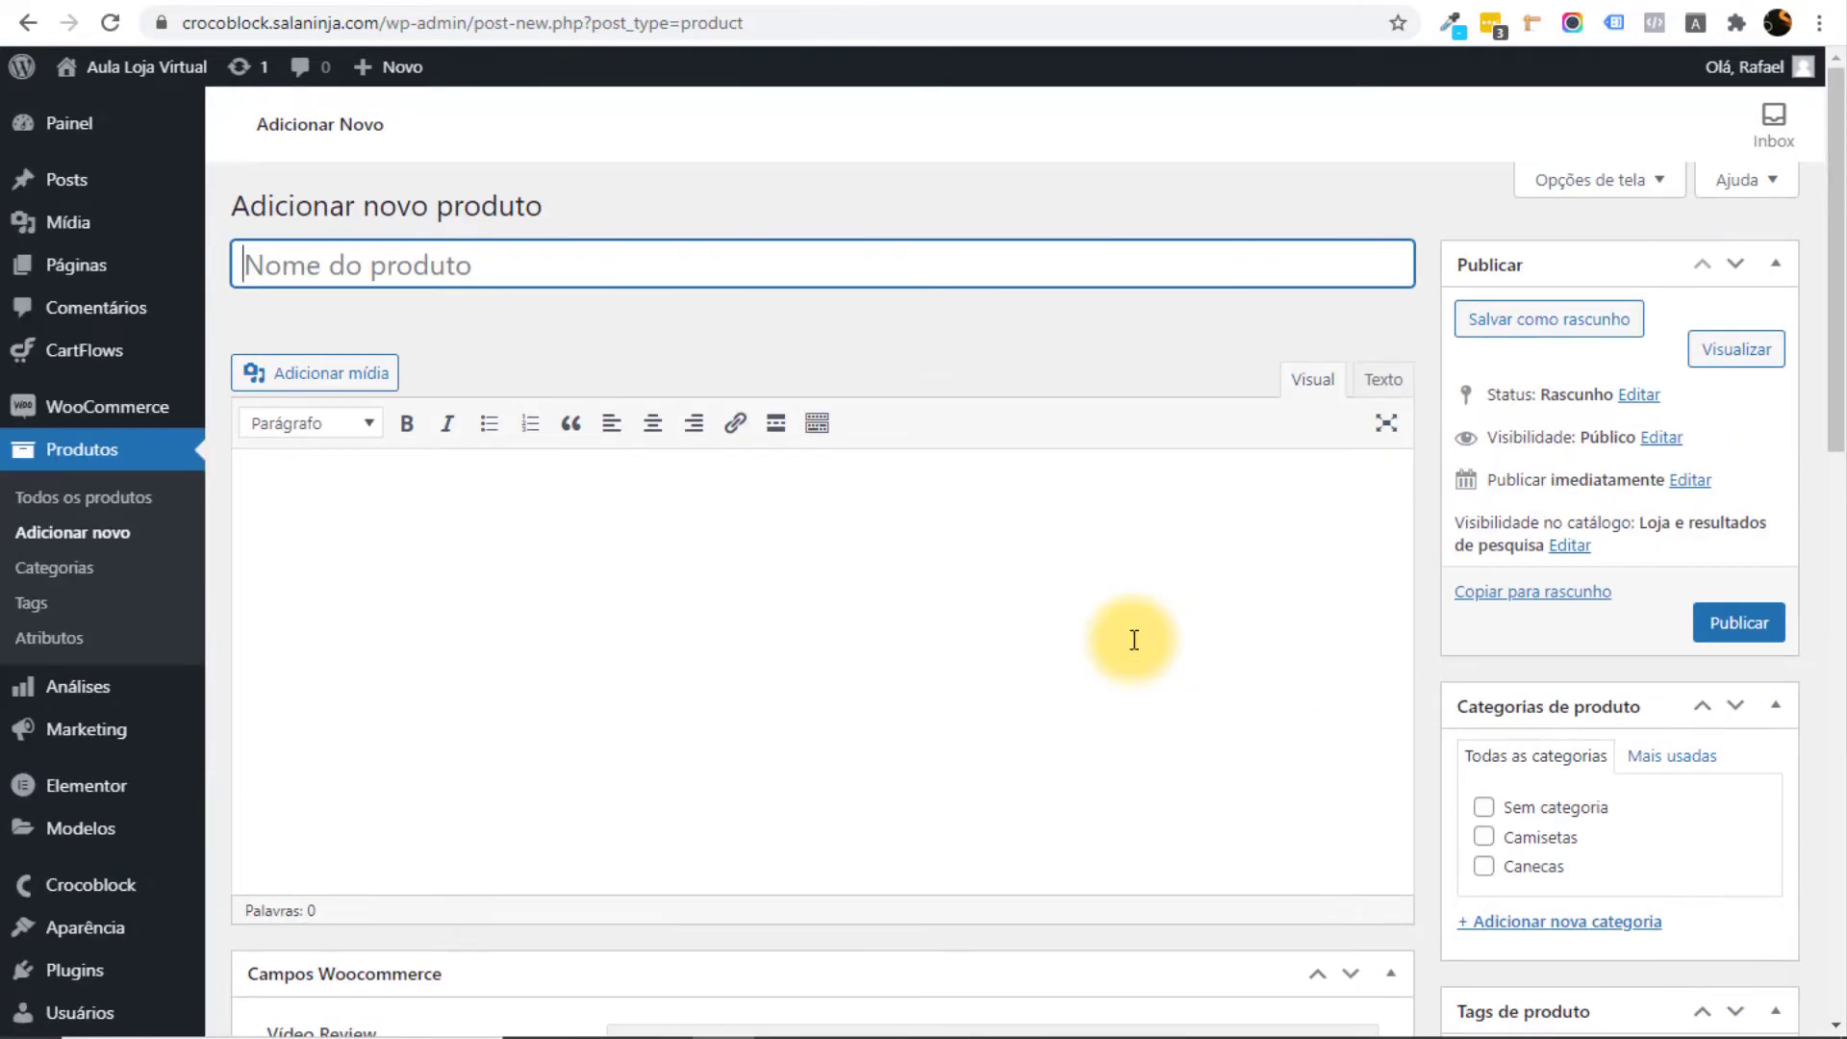
Turn the Campos personalizados screen element off and back on in the display options of the new product form.
click(1628, 184)
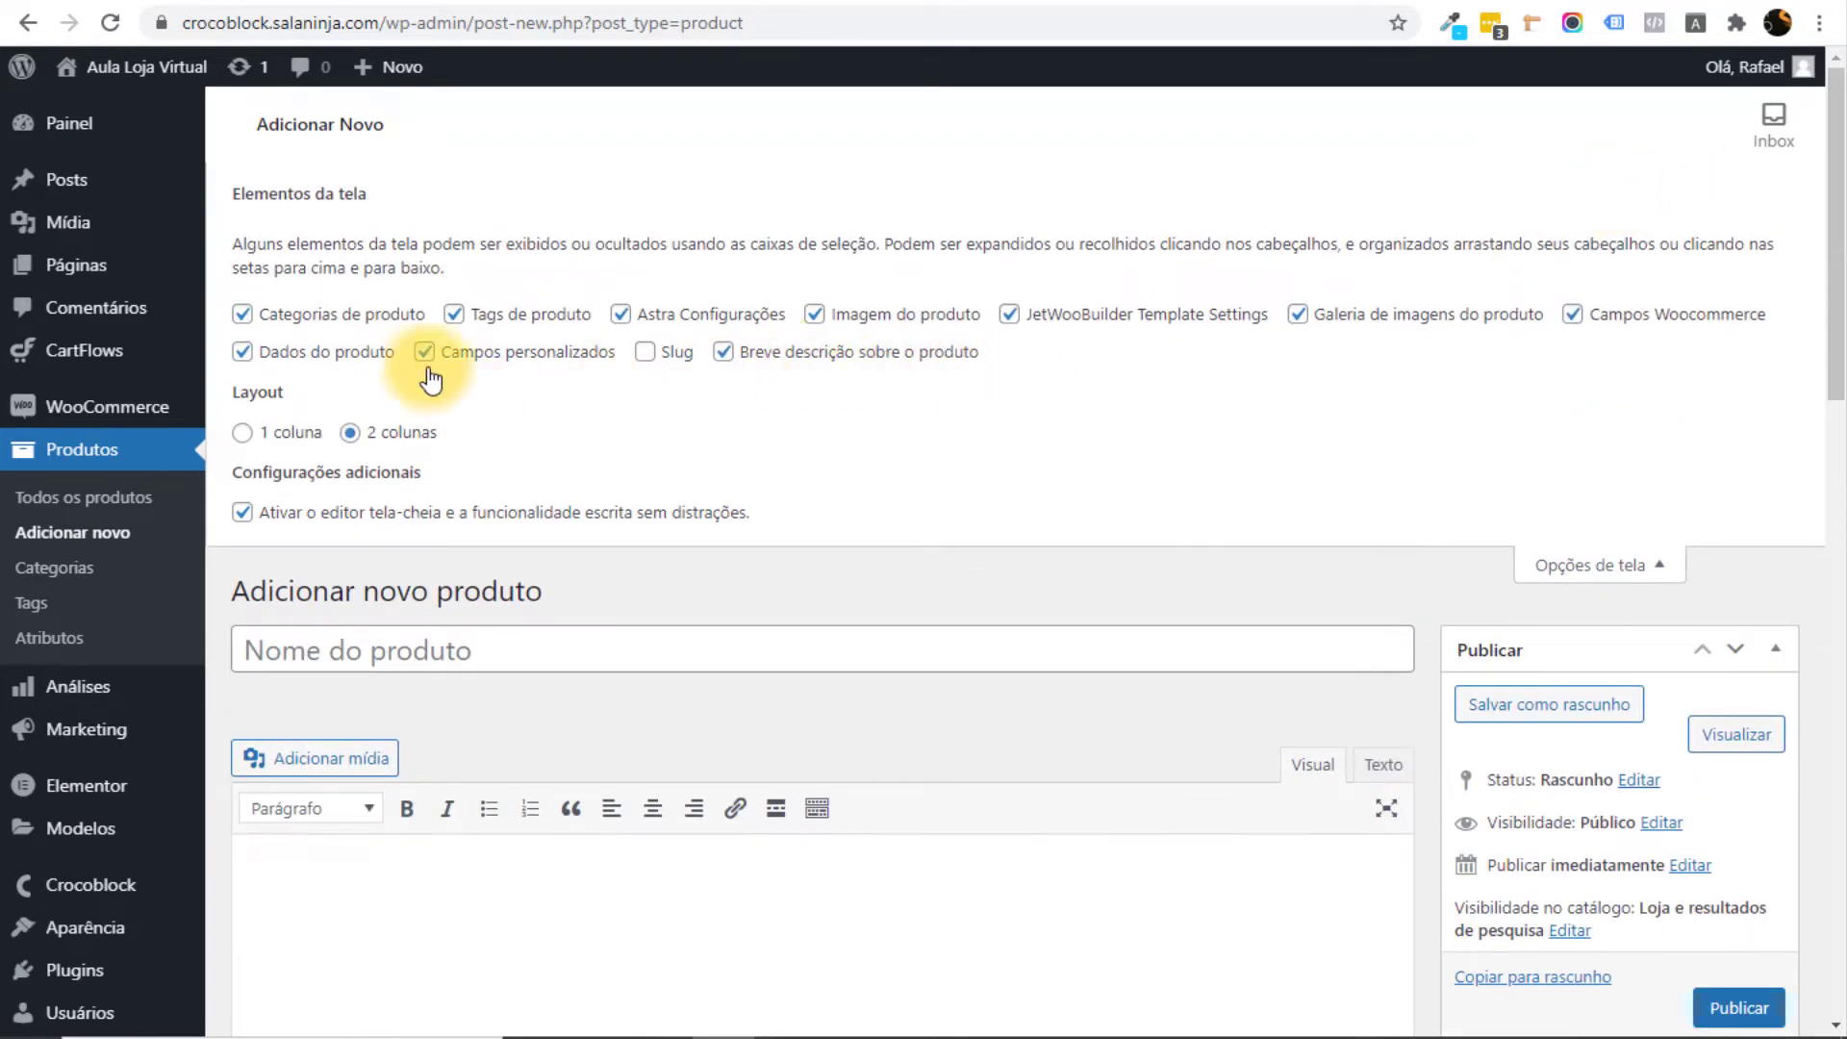
click(481, 352)
scroll(429, 690, down, 8)
scroll(501, 674, up, 8)
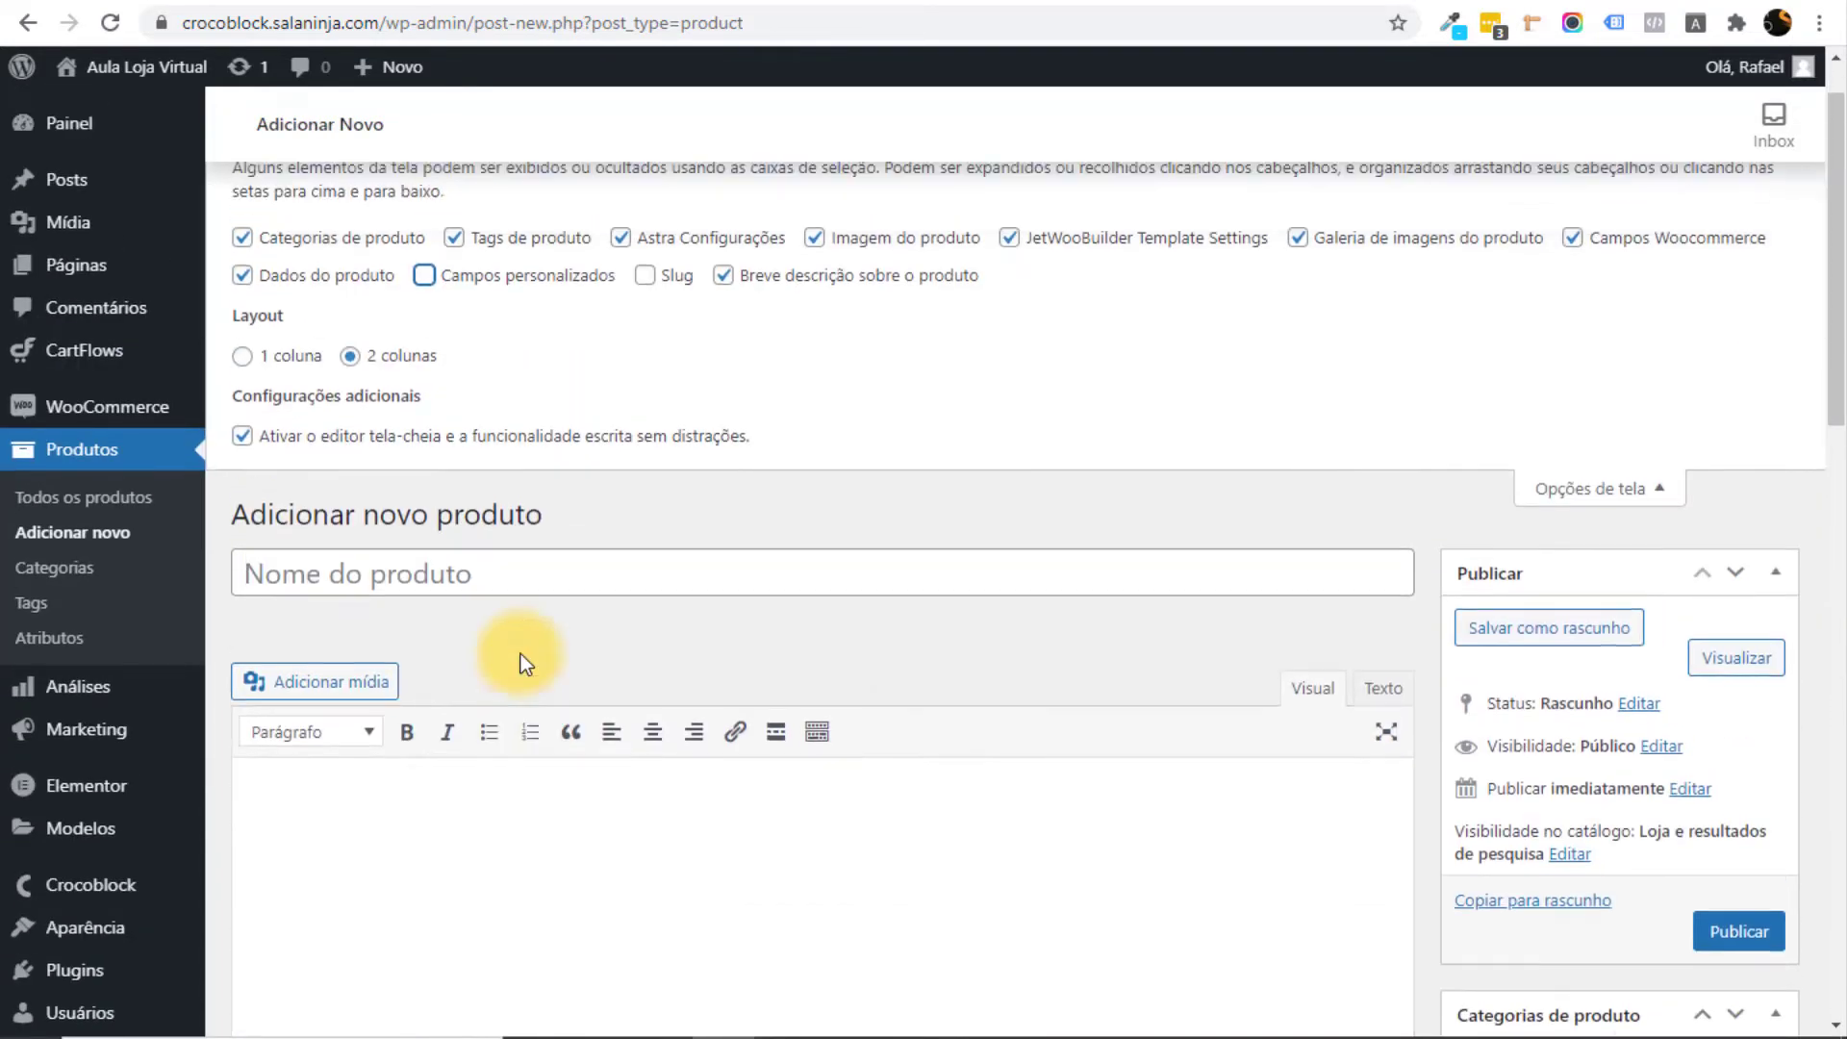
click(445, 358)
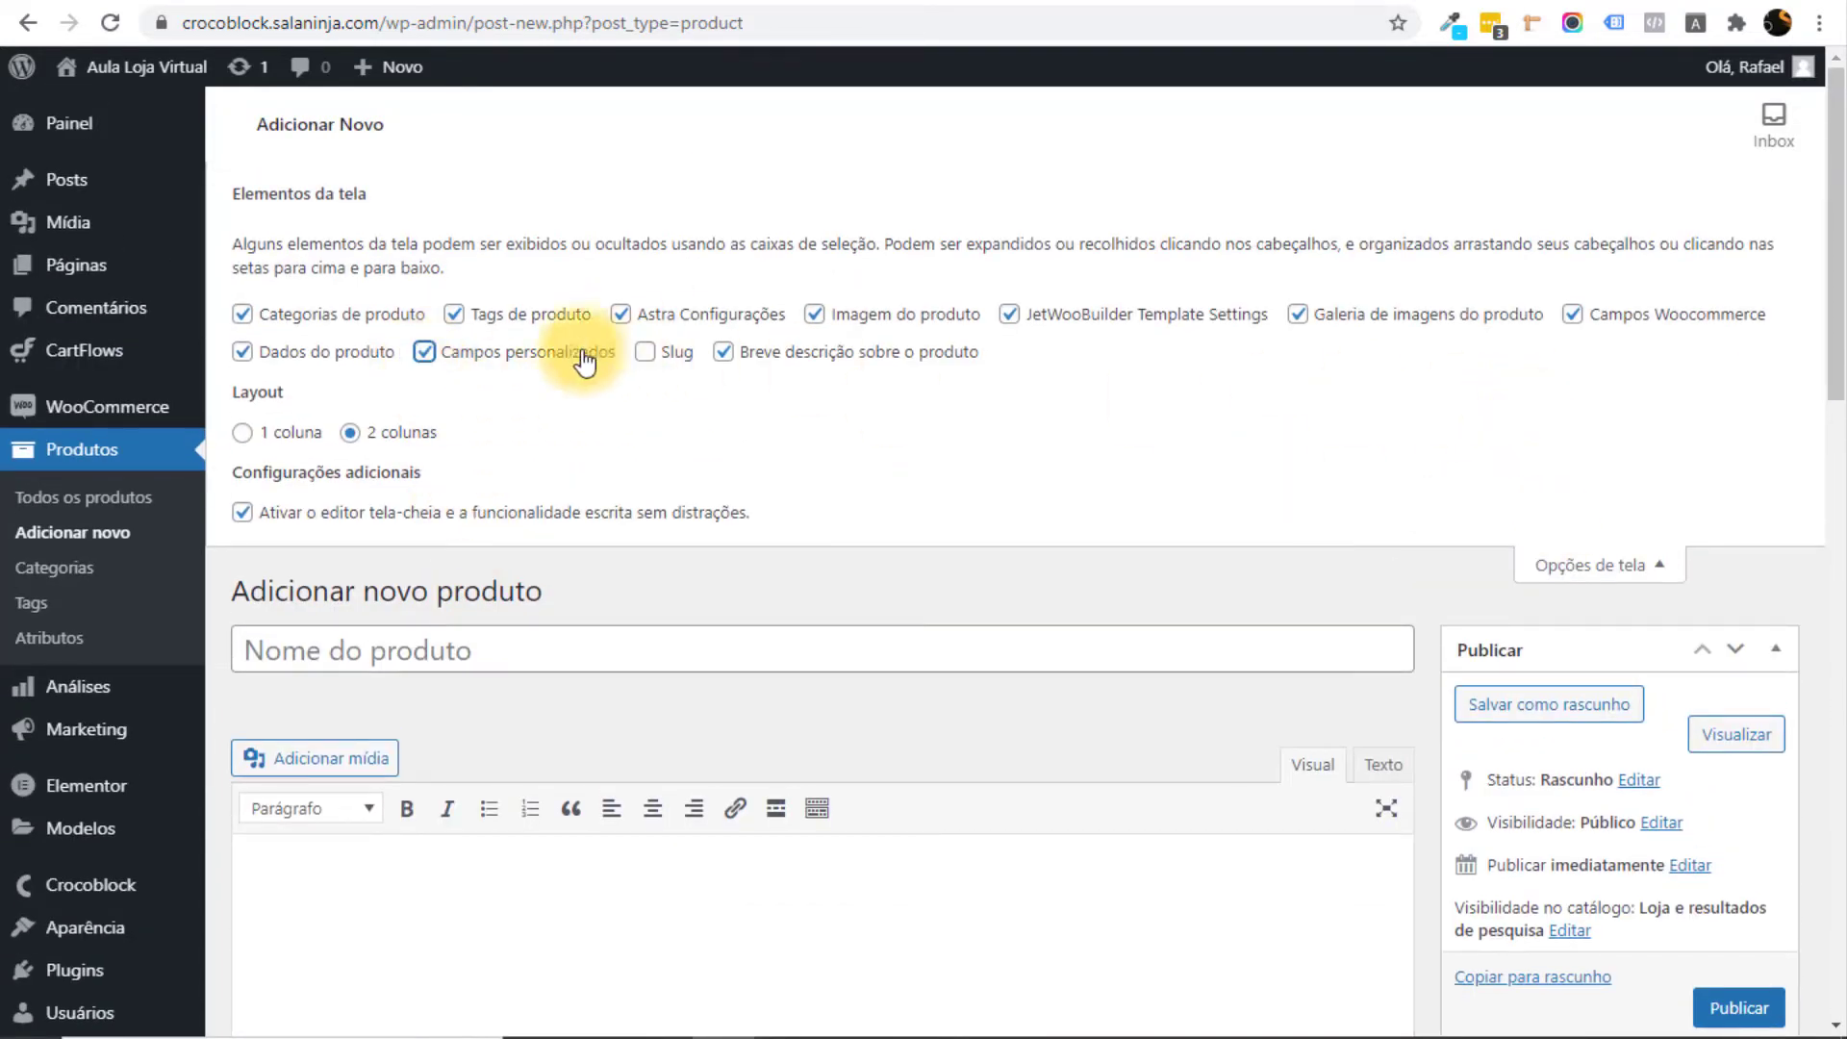
click(1672, 577)
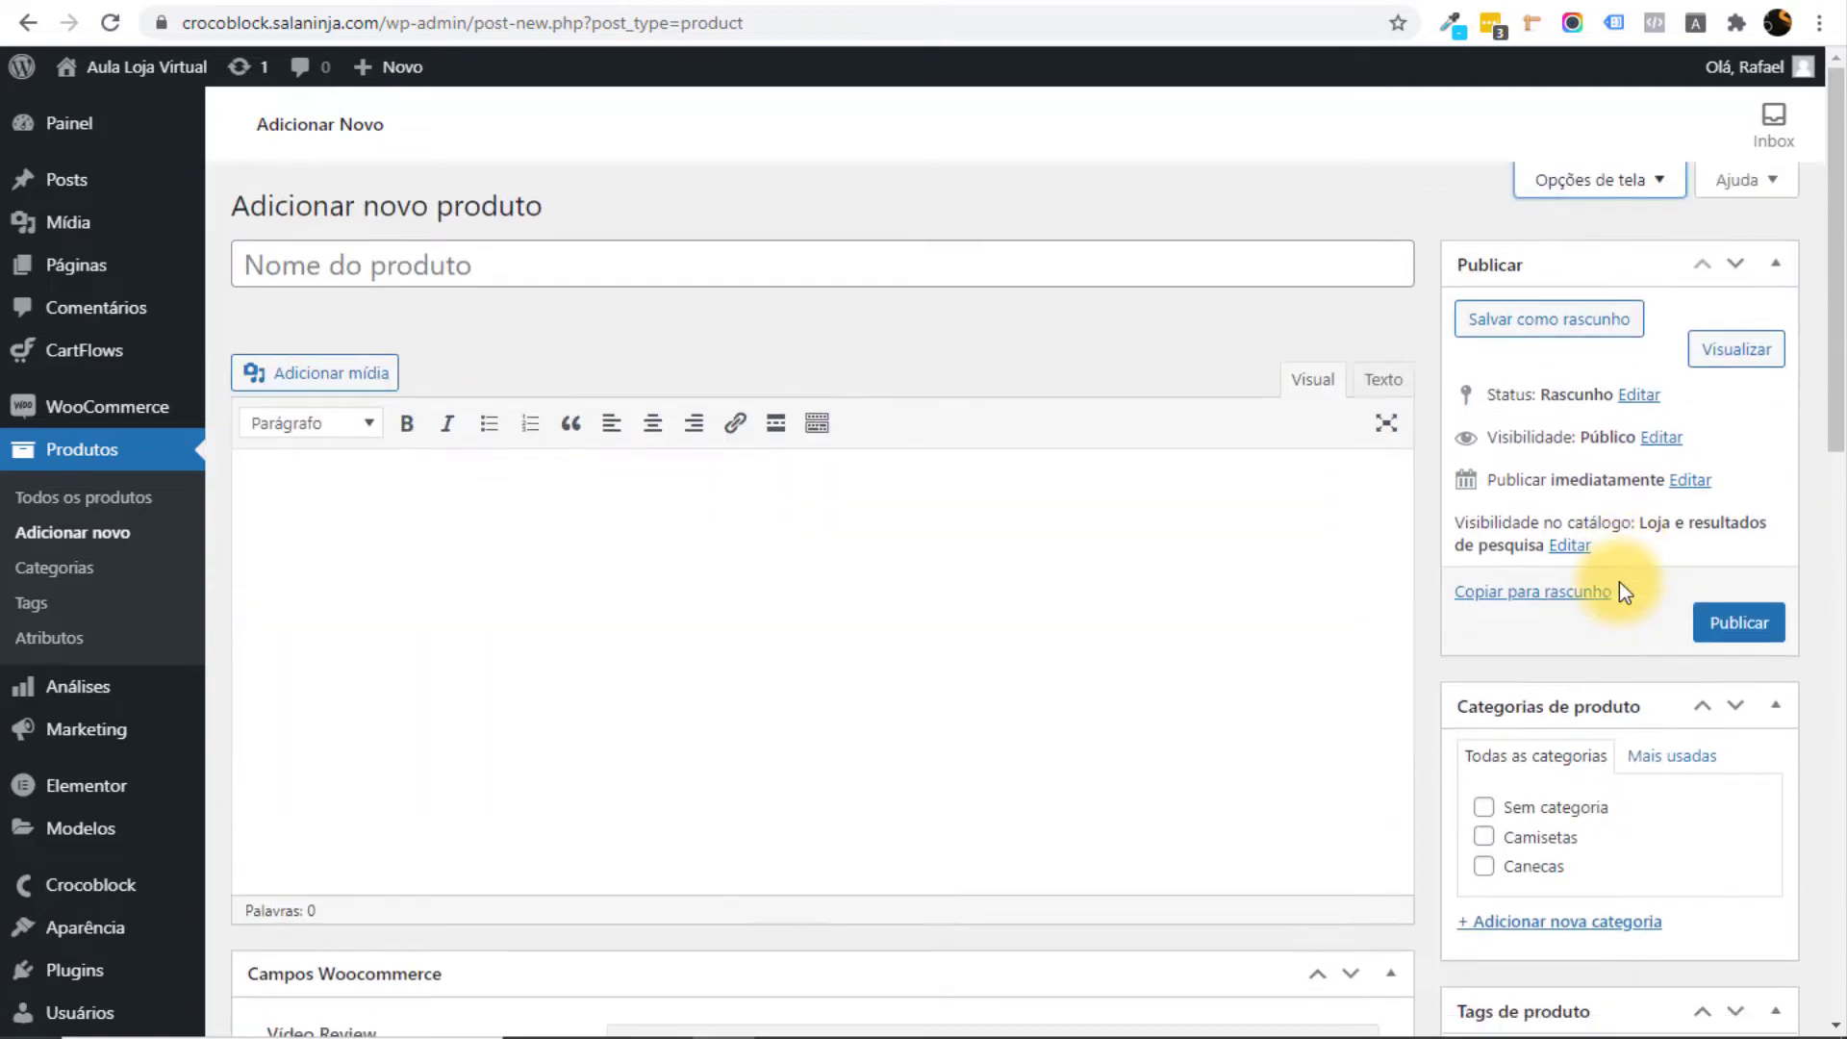
Go to the list of all products and open the Mug BHeart product for editing.
click(106, 500)
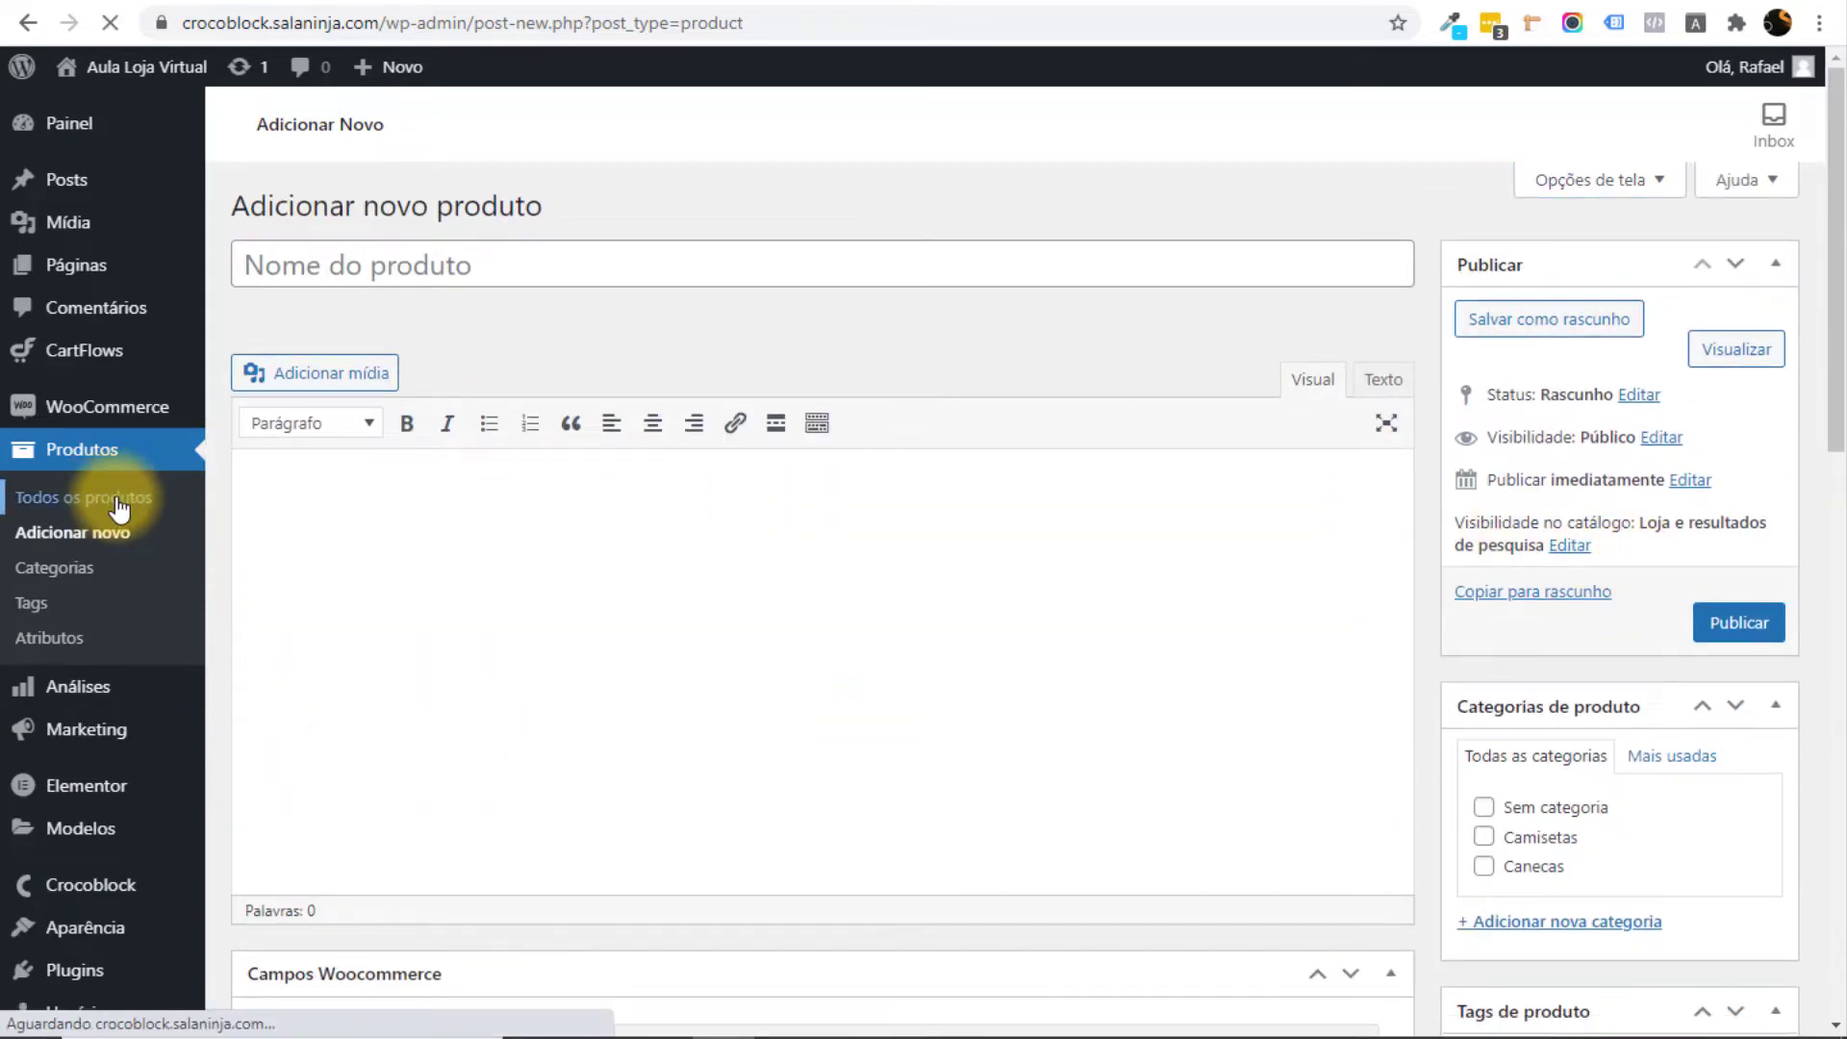
mouse_move(476, 414)
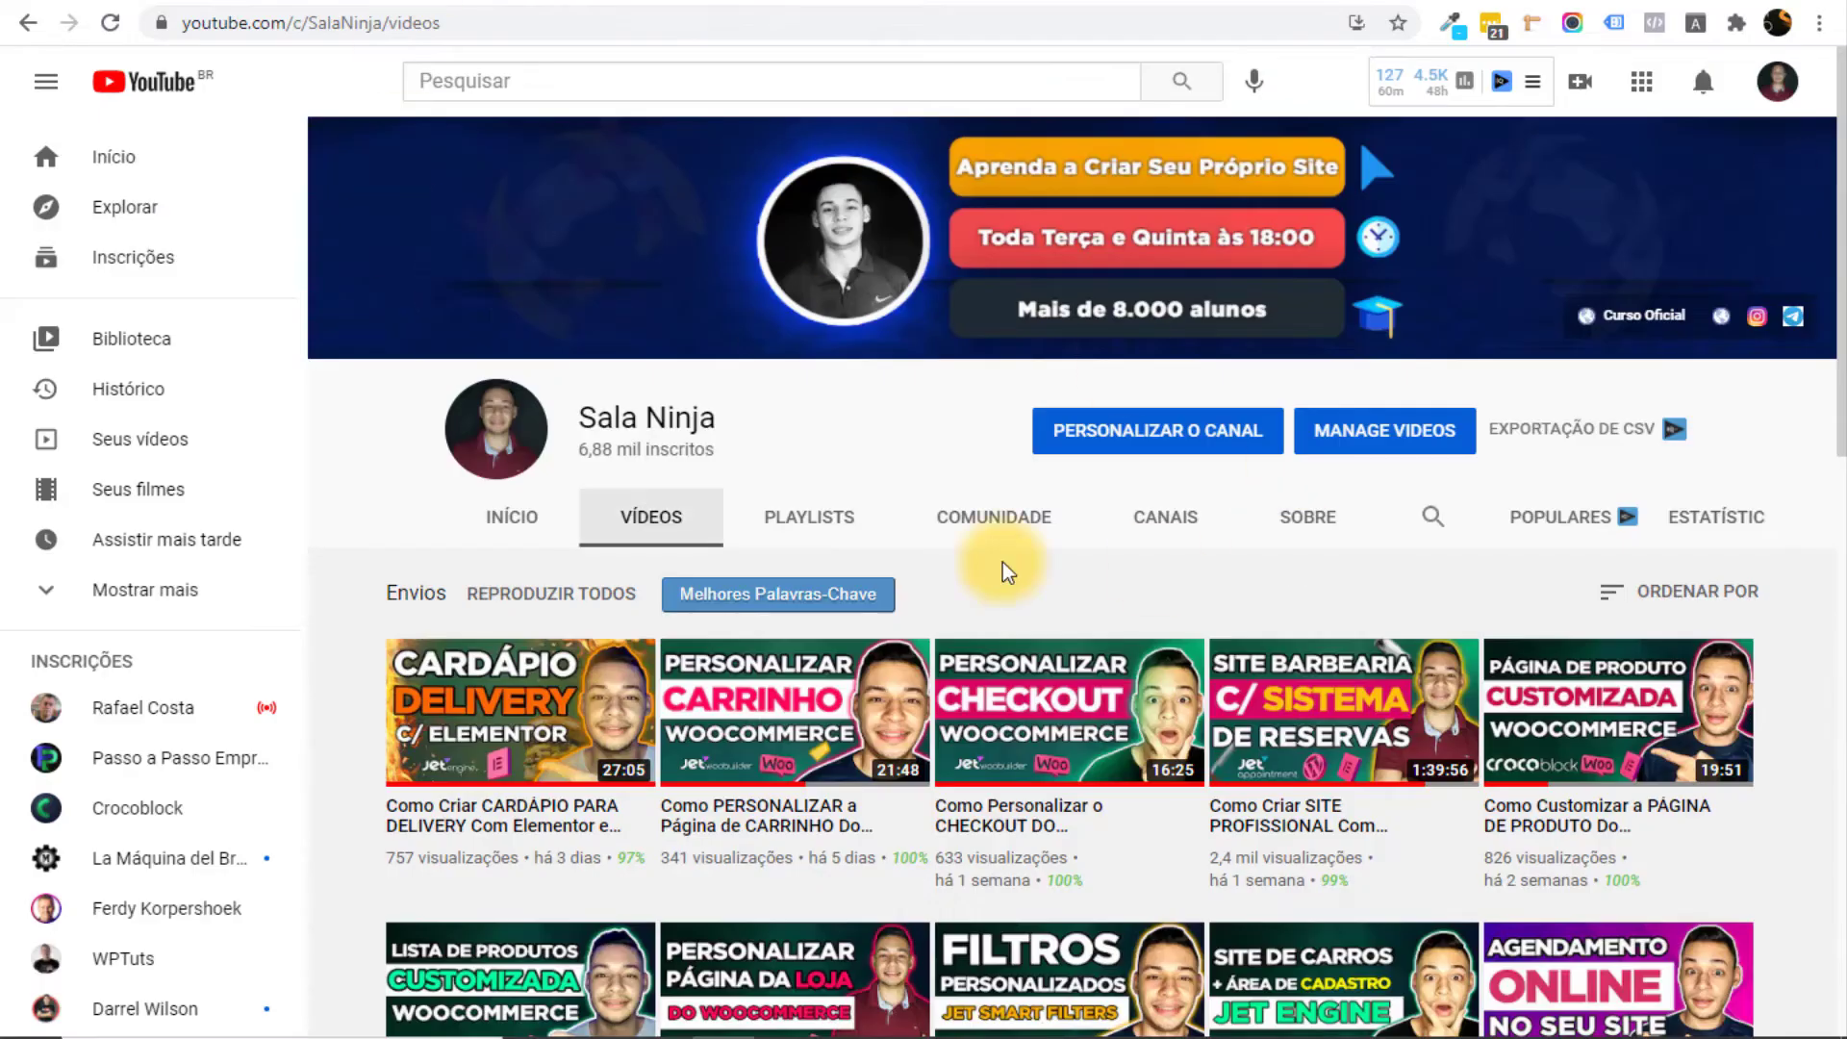
Switch to the Sala Ninja video list on YouTube and copy the link address of the WooCommerce checkout video.
scroll(1286, 462, down, 4)
scroll(1059, 577, up, 4)
scroll(851, 700, down, 4)
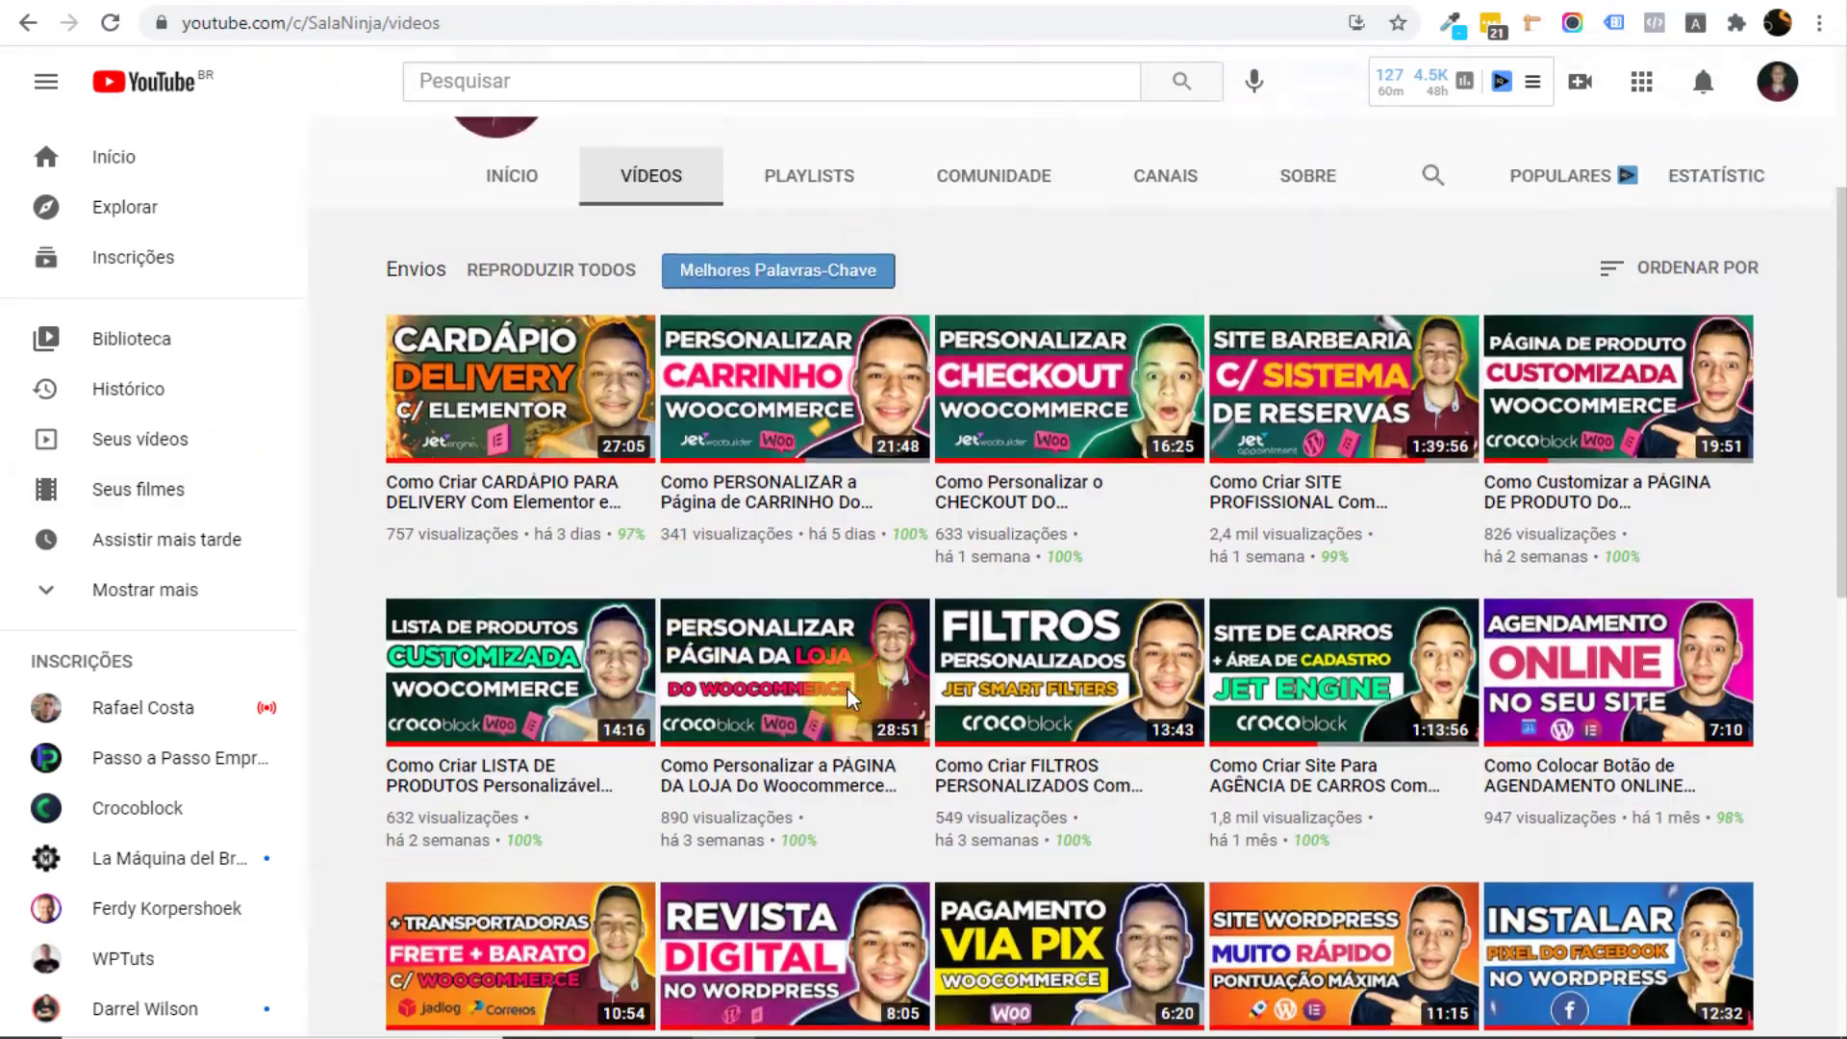
scroll(933, 701, up, 3)
right_click(1018, 700)
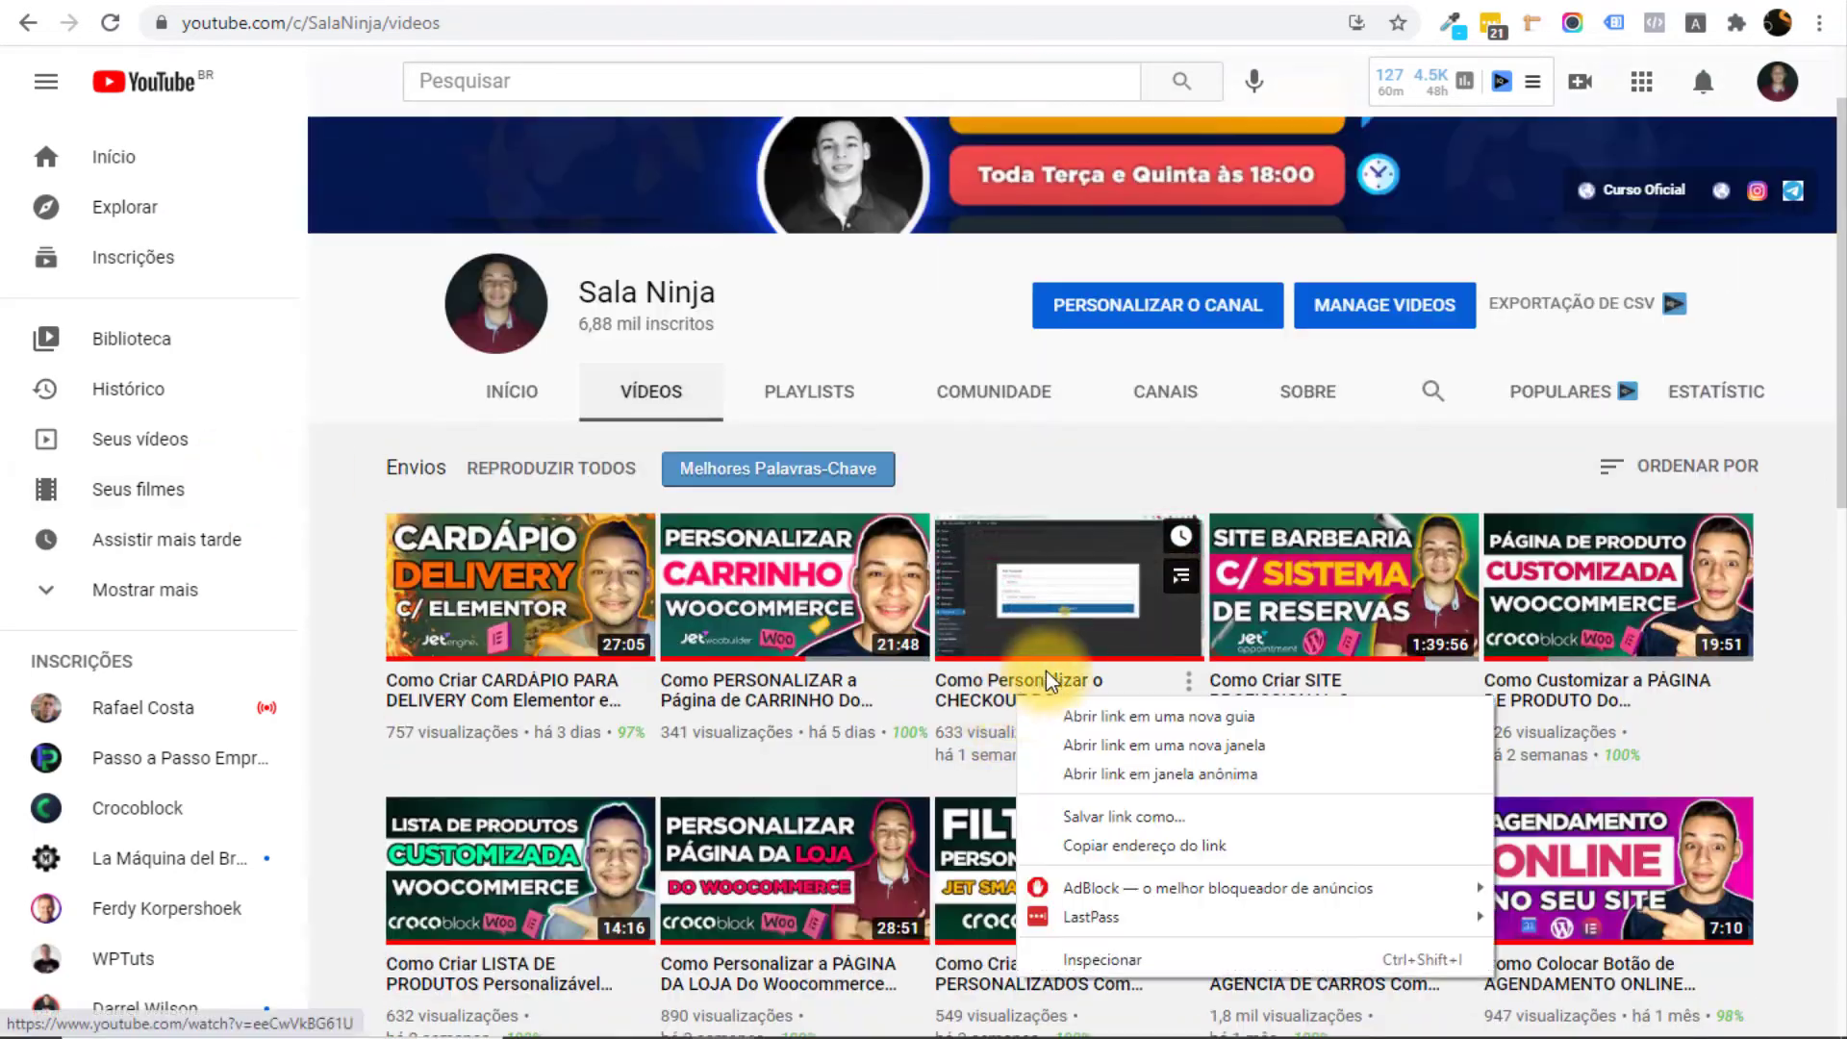
click(1184, 853)
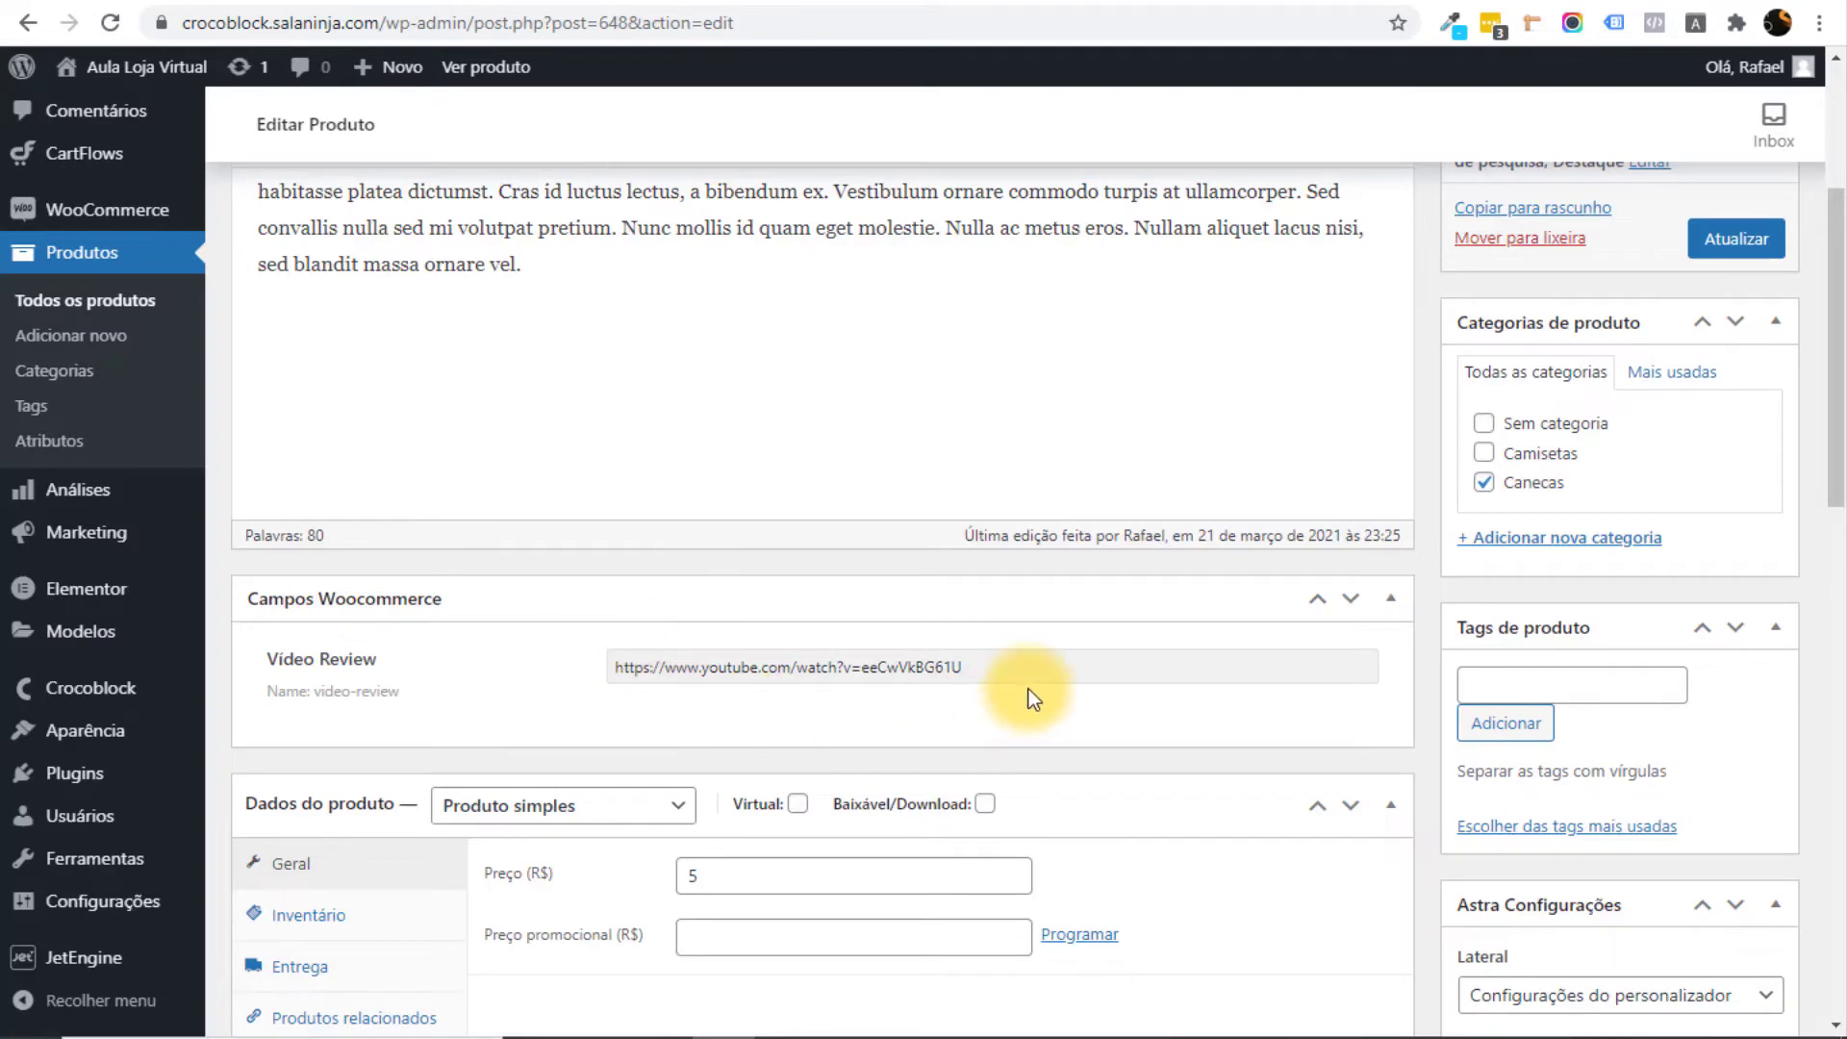
scroll(725, 573, down, 10)
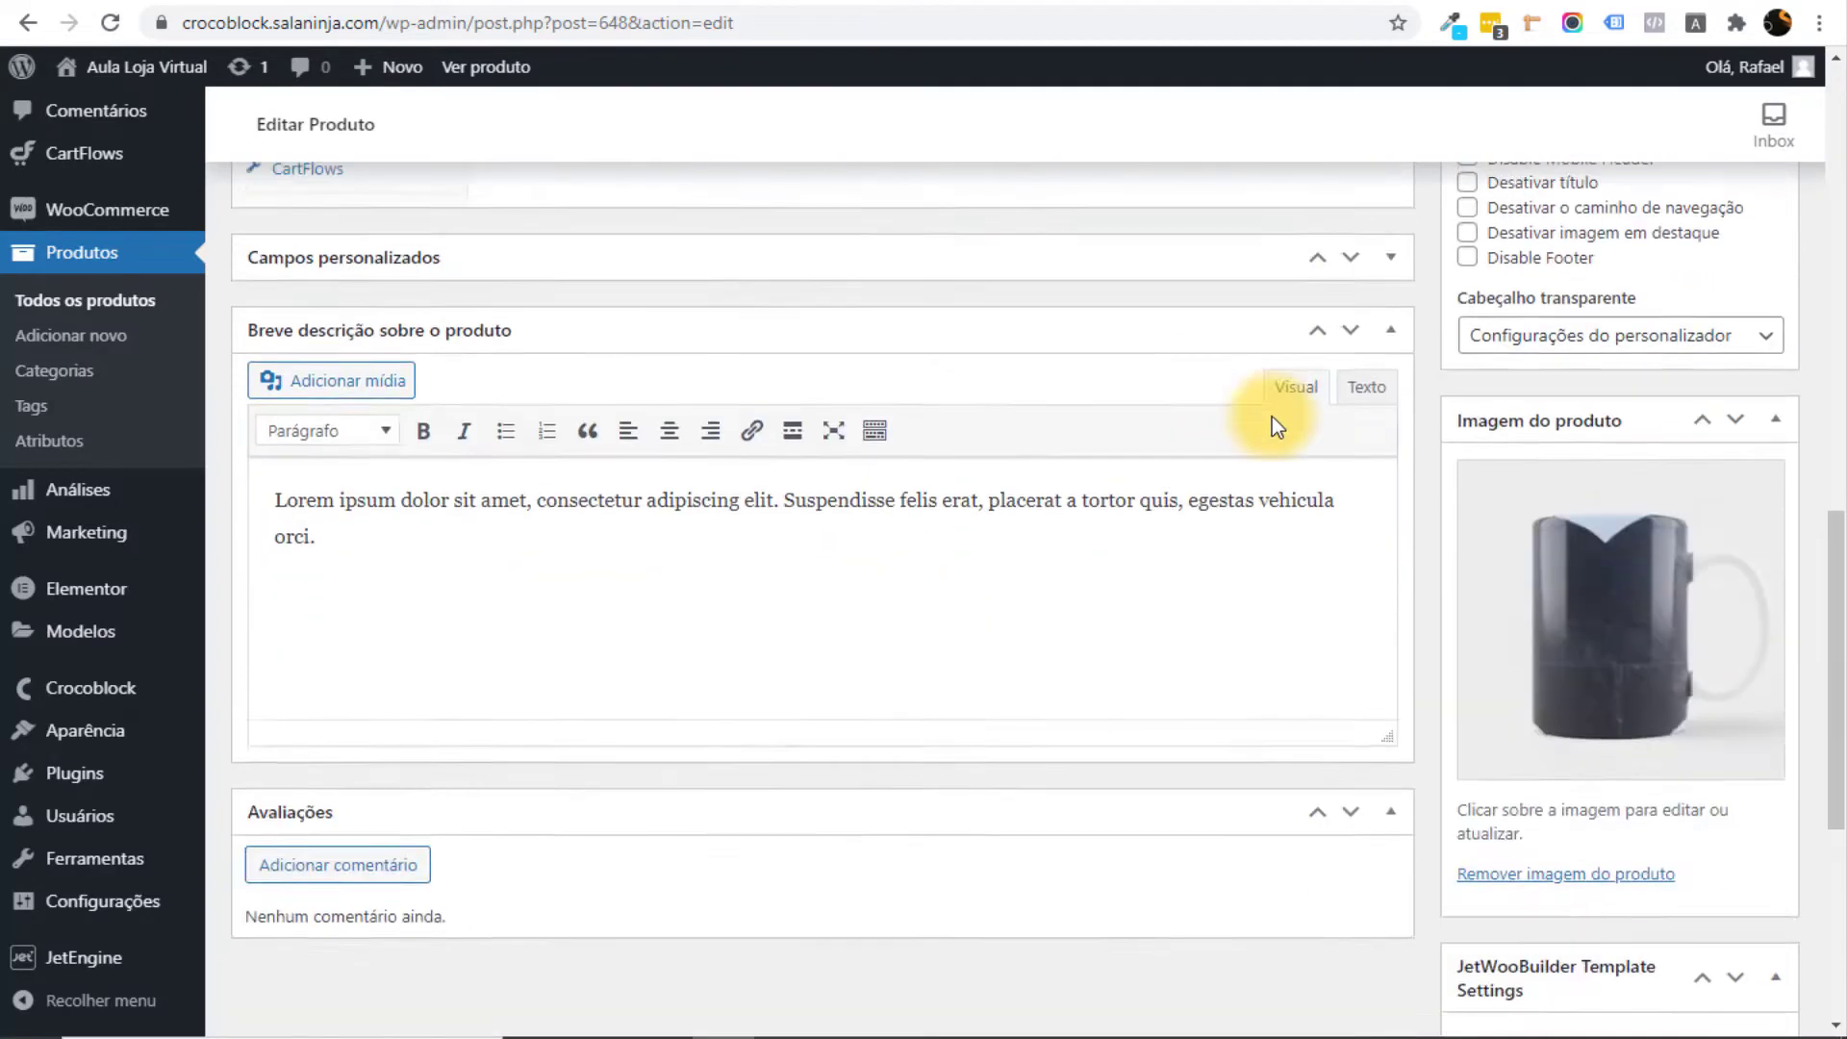
scroll(1272, 417, up, 10)
click(1727, 615)
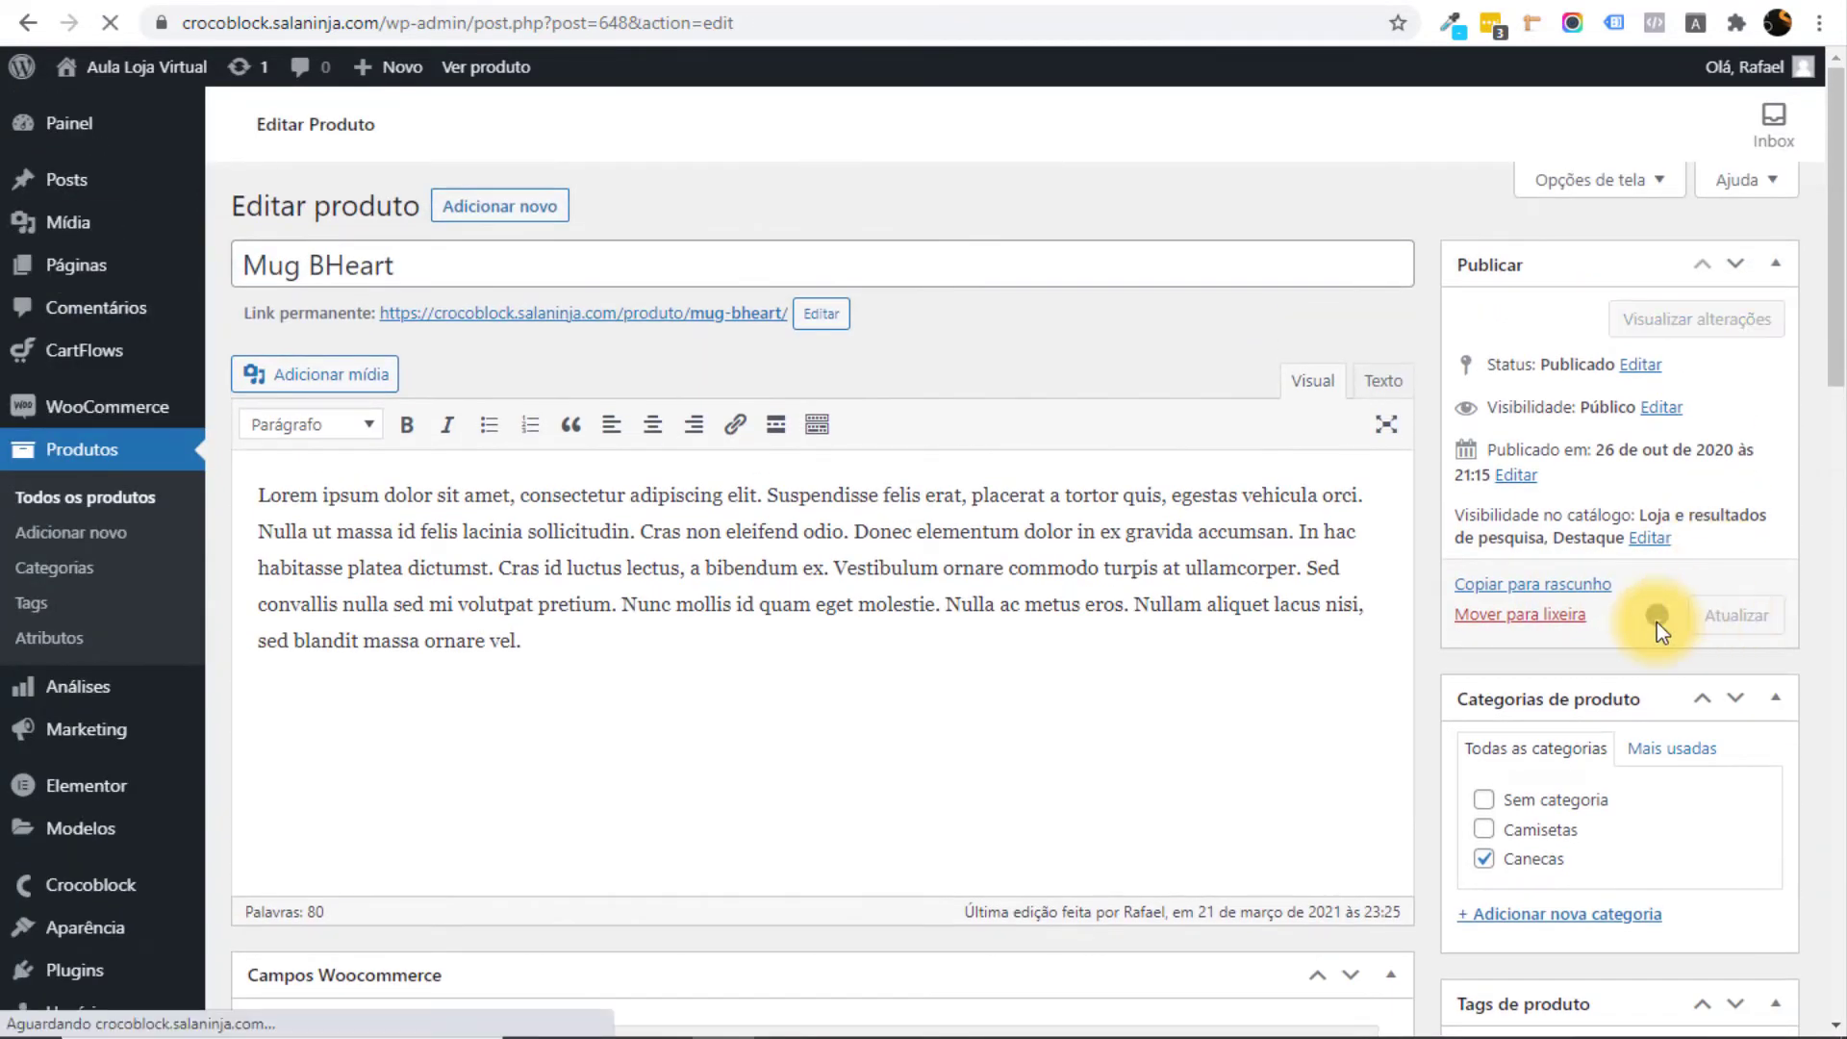
scroll(891, 726, down, 4)
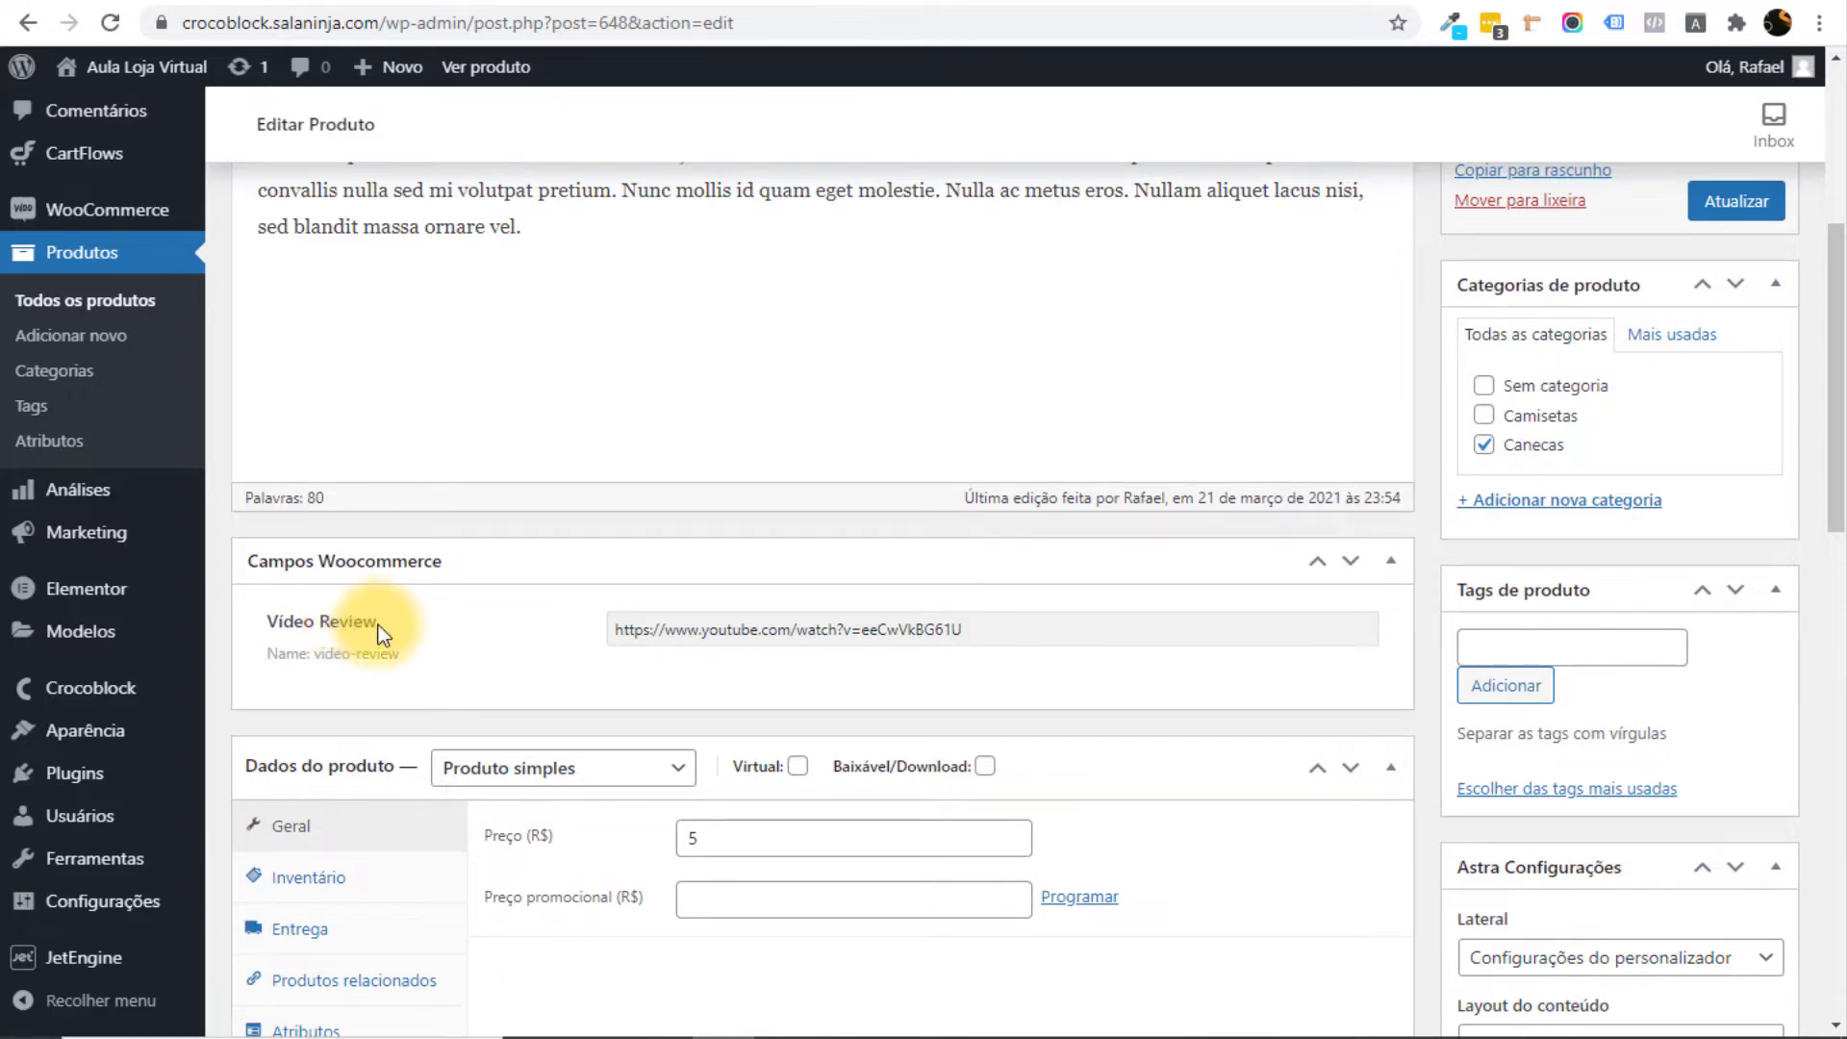
Open the Produto Individual template from the Theme Builder for editing with Elementor.
mouse_move(60, 637)
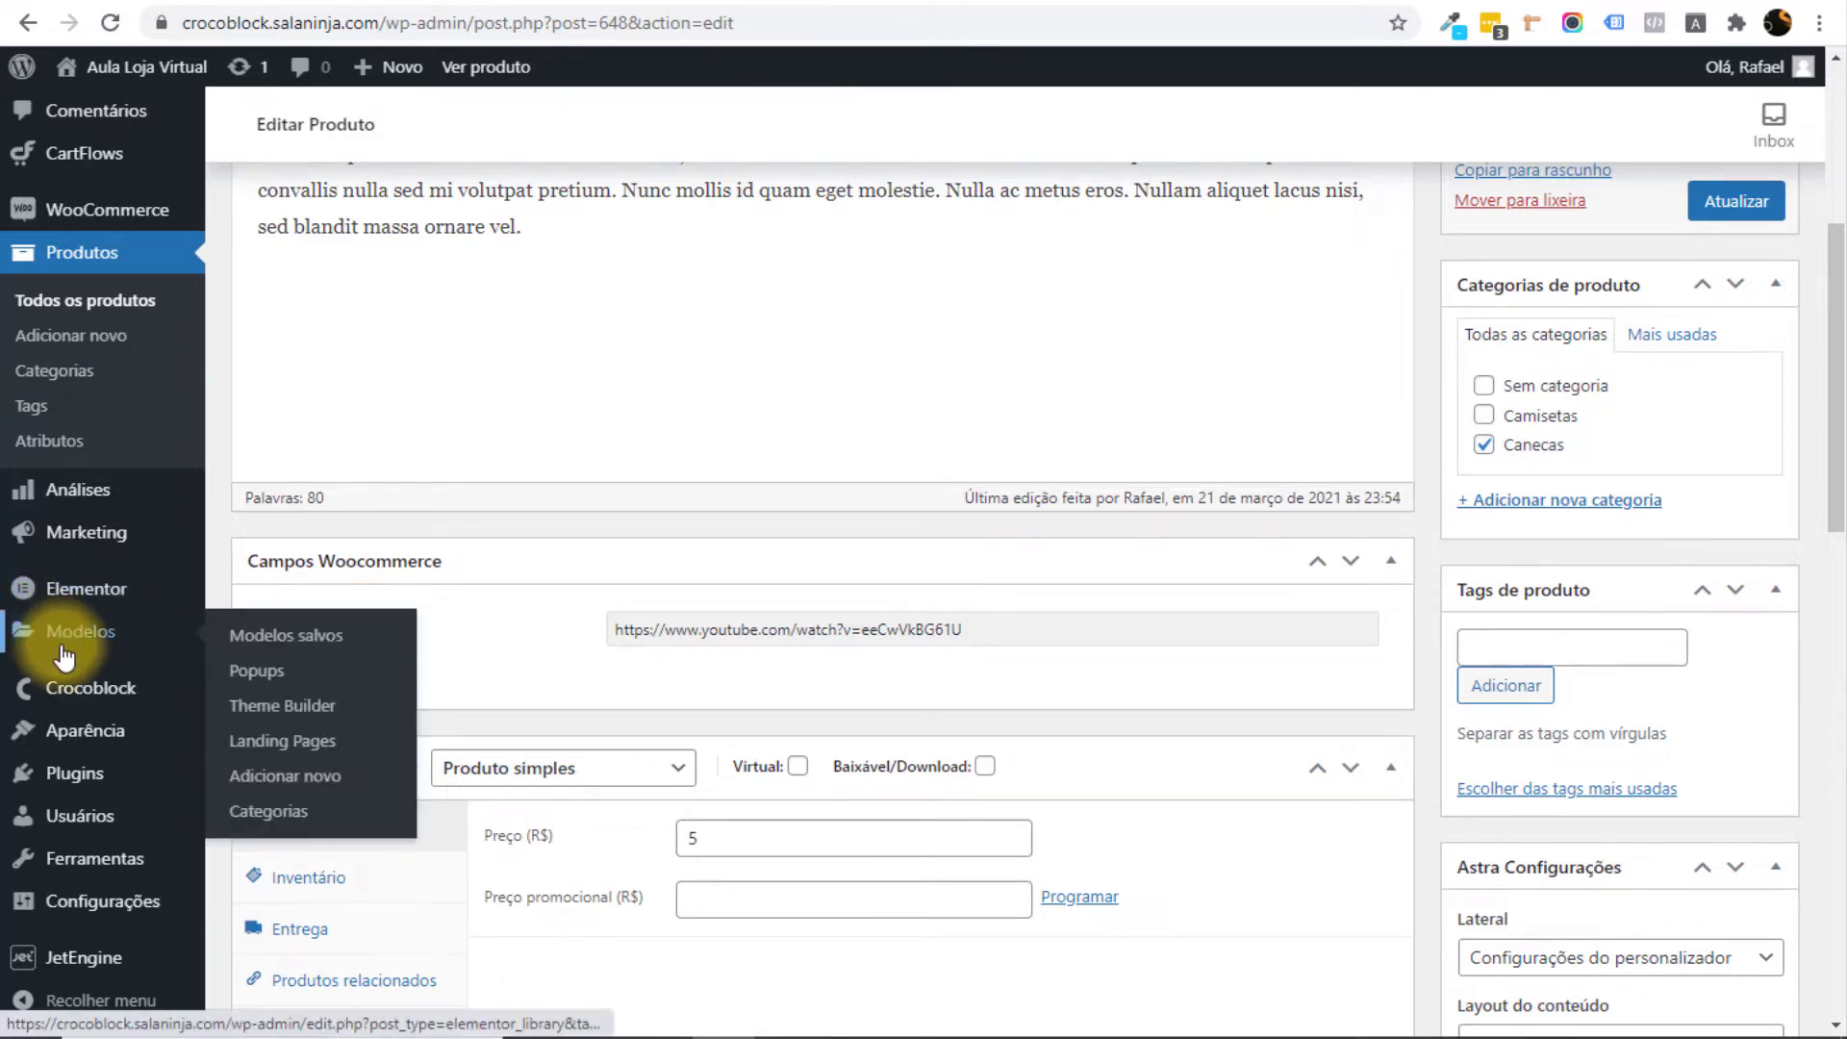
click(348, 709)
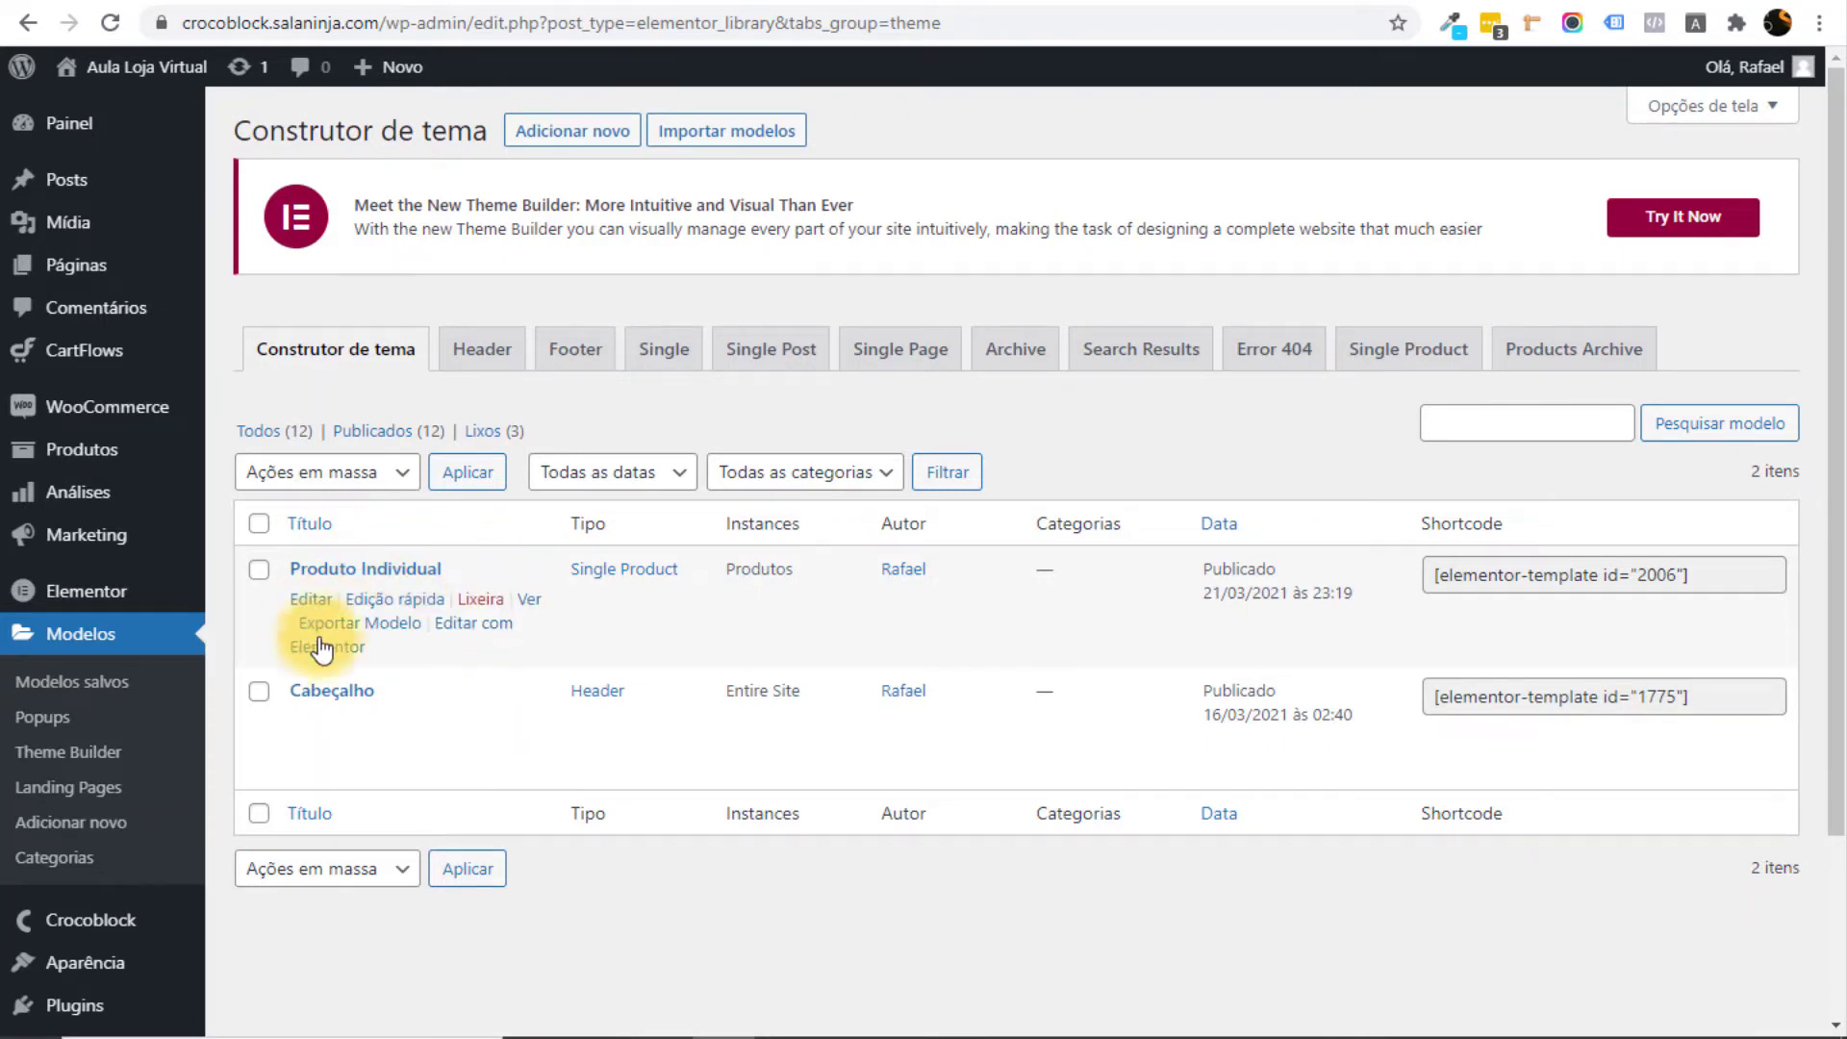
drag(468, 568, 288, 570)
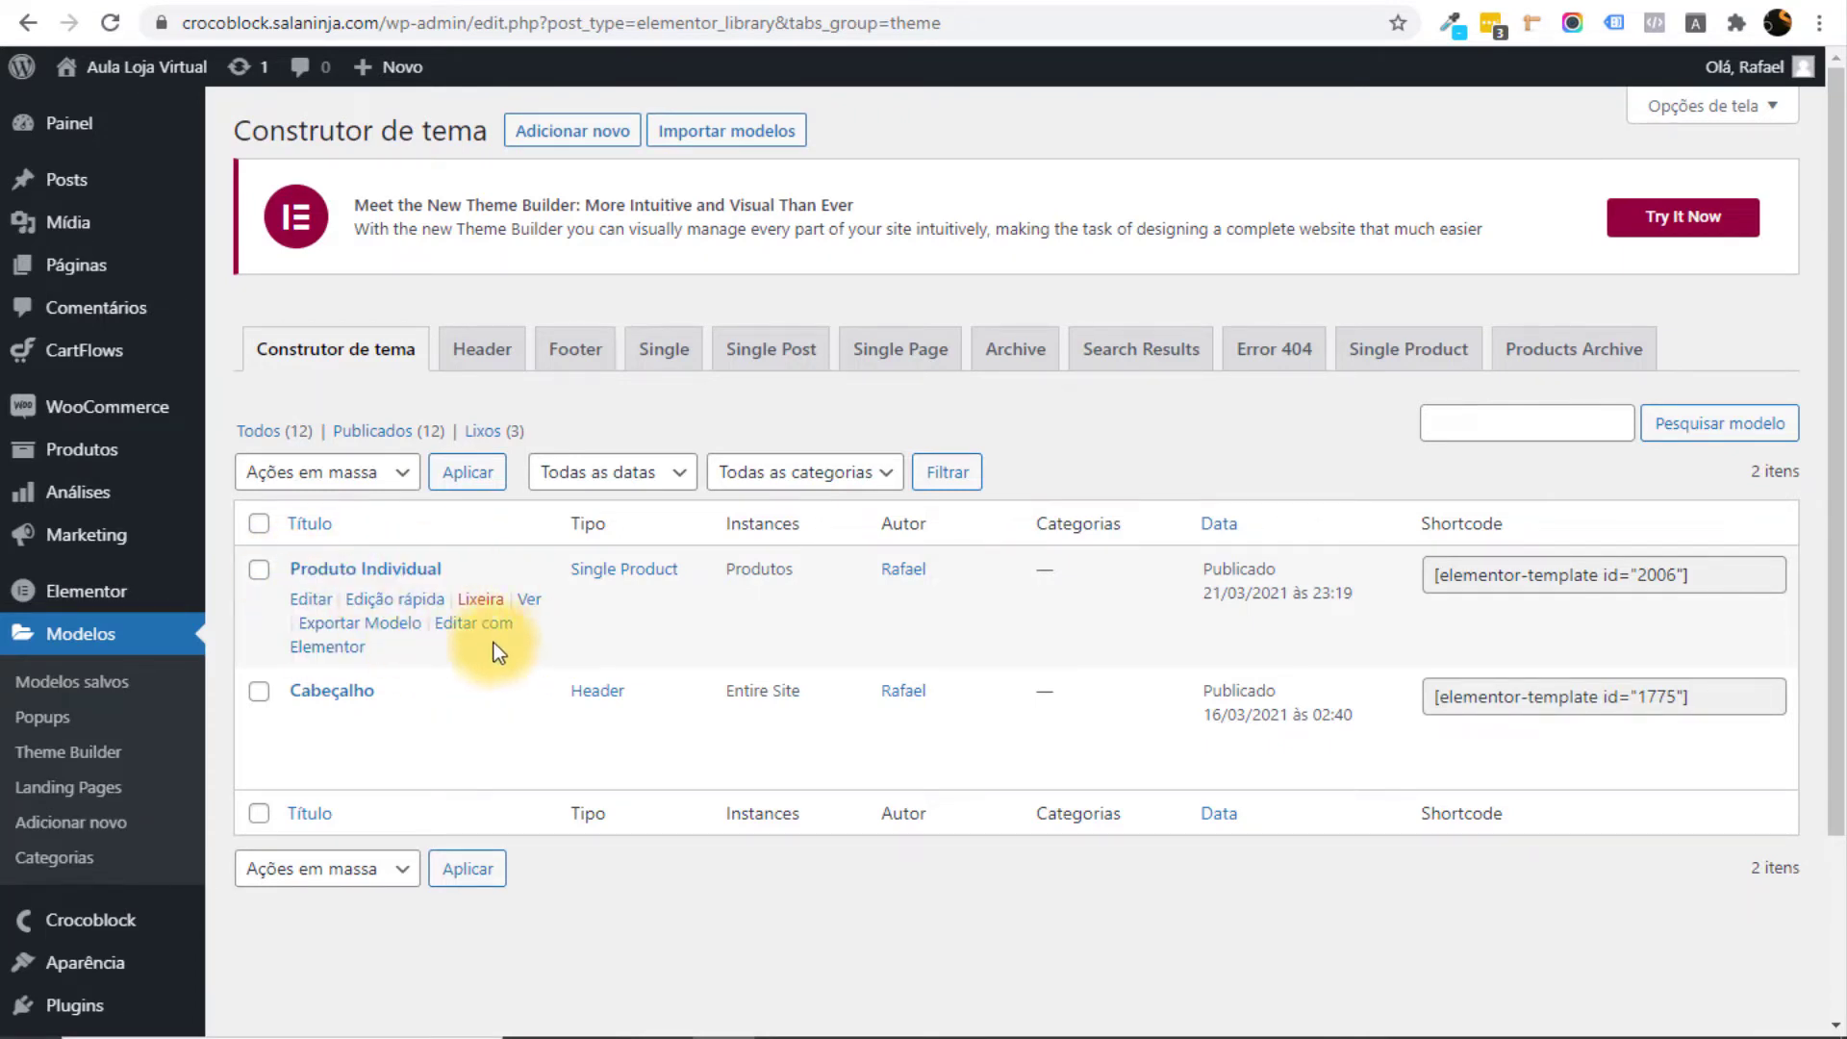
click(478, 631)
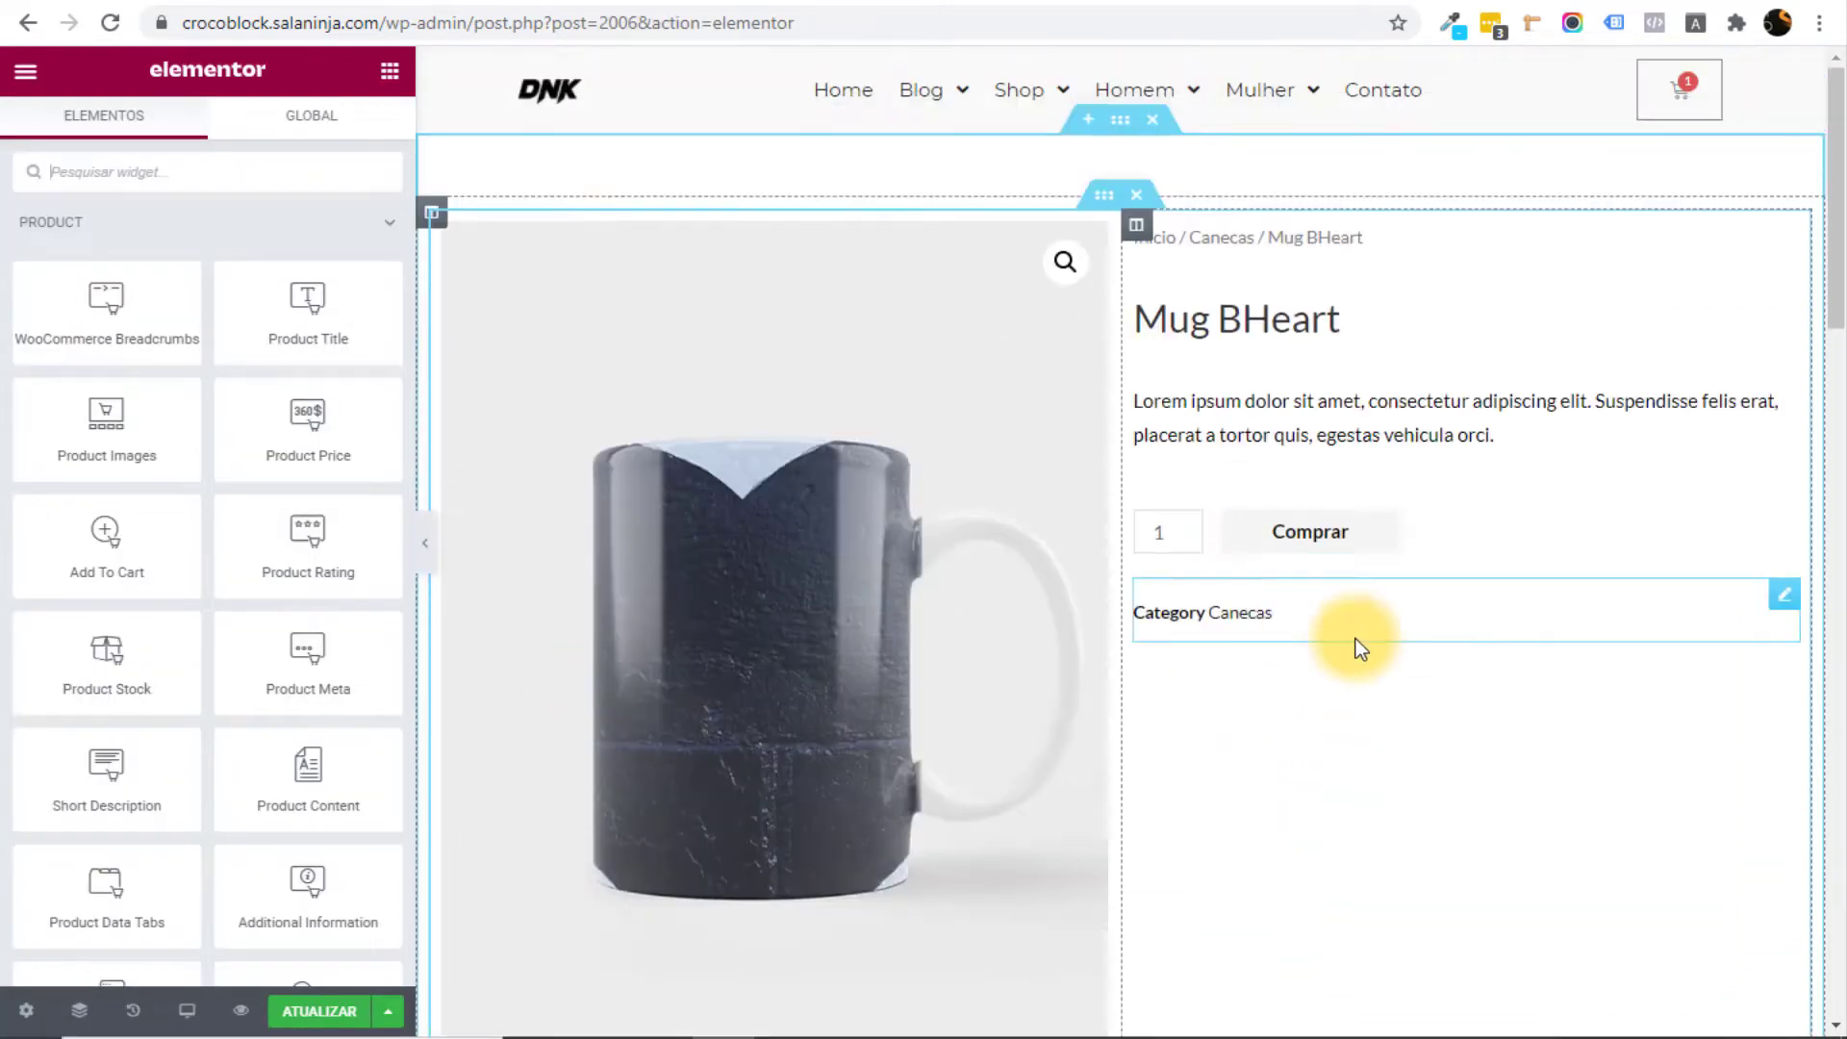
Add a Título widget below the product's category line and set its text to "Vídeo Review".
scroll(77, 460, down, 10)
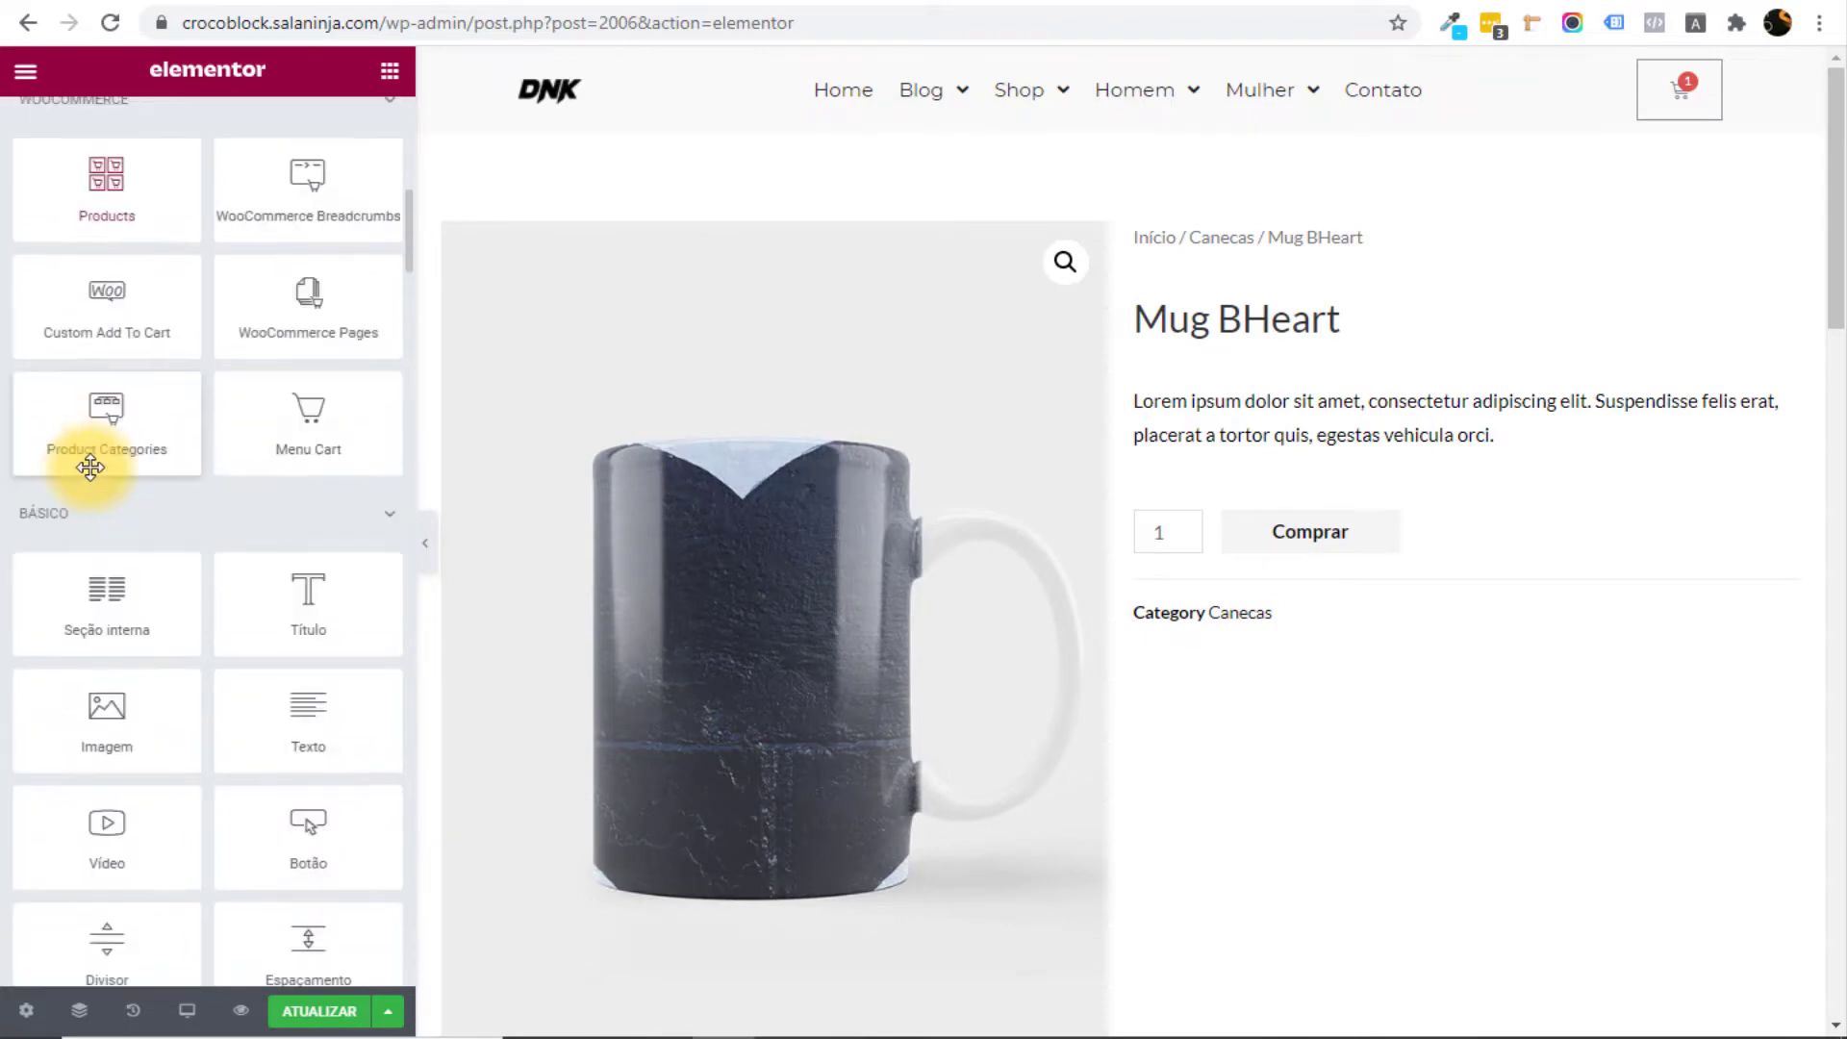
scroll(90, 468, down, 1)
drag(264, 511, 1203, 630)
drag(274, 291, 13, 268)
text(V)
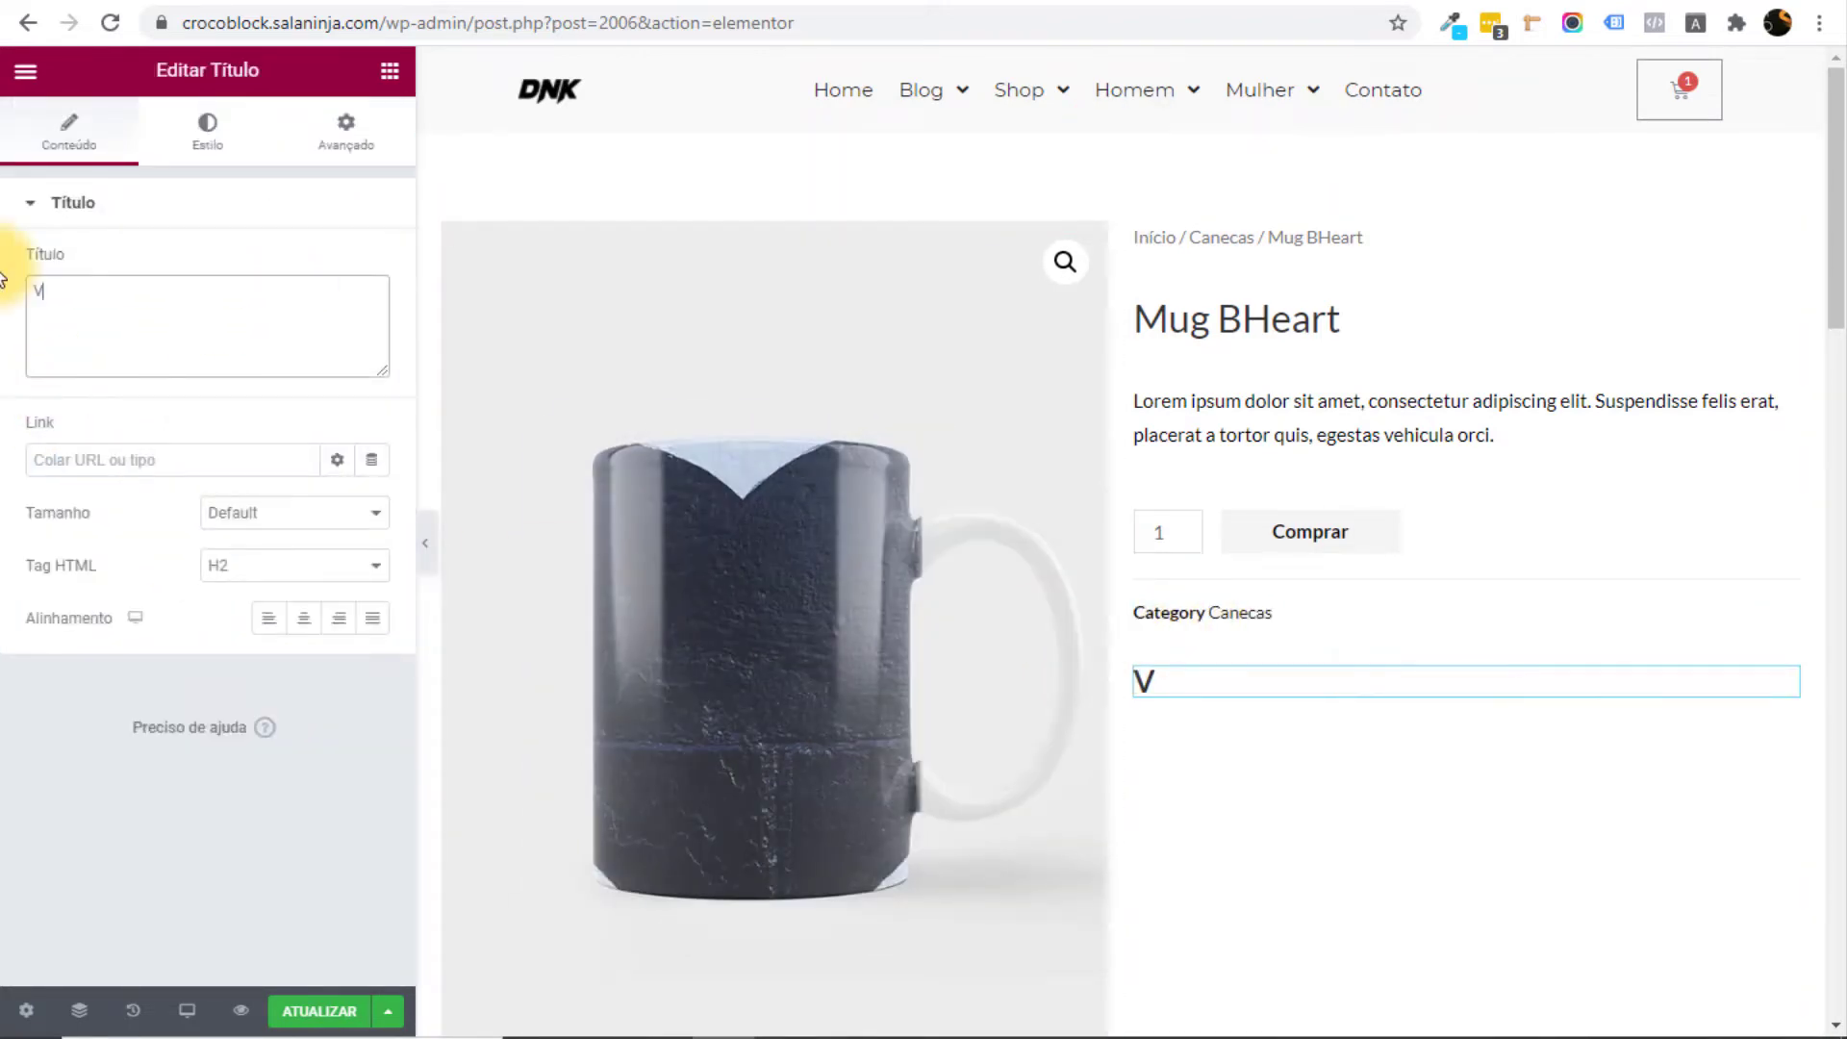
text(ídeo Review)
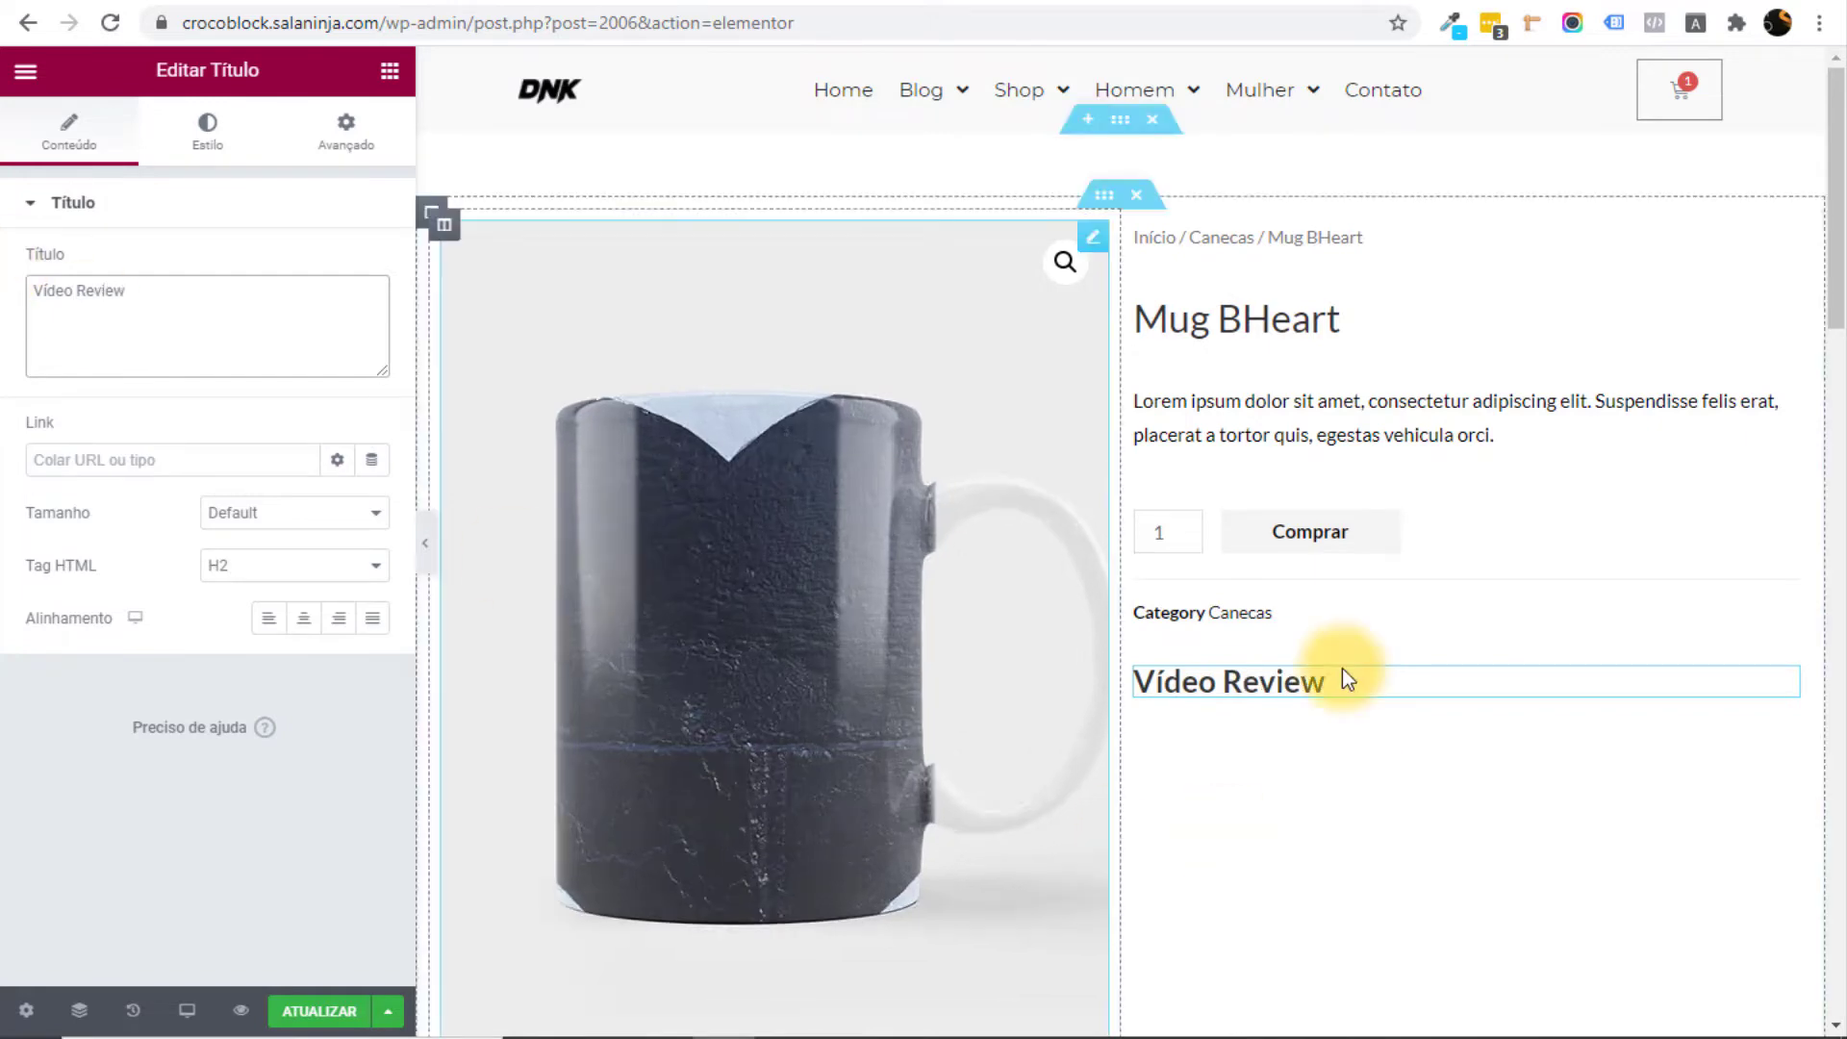
Search the widgets for "video" and place a Vídeo widget directly below the Vídeo Review heading.
scroll(1266, 385, down, 4)
scroll(1275, 635, up, 4)
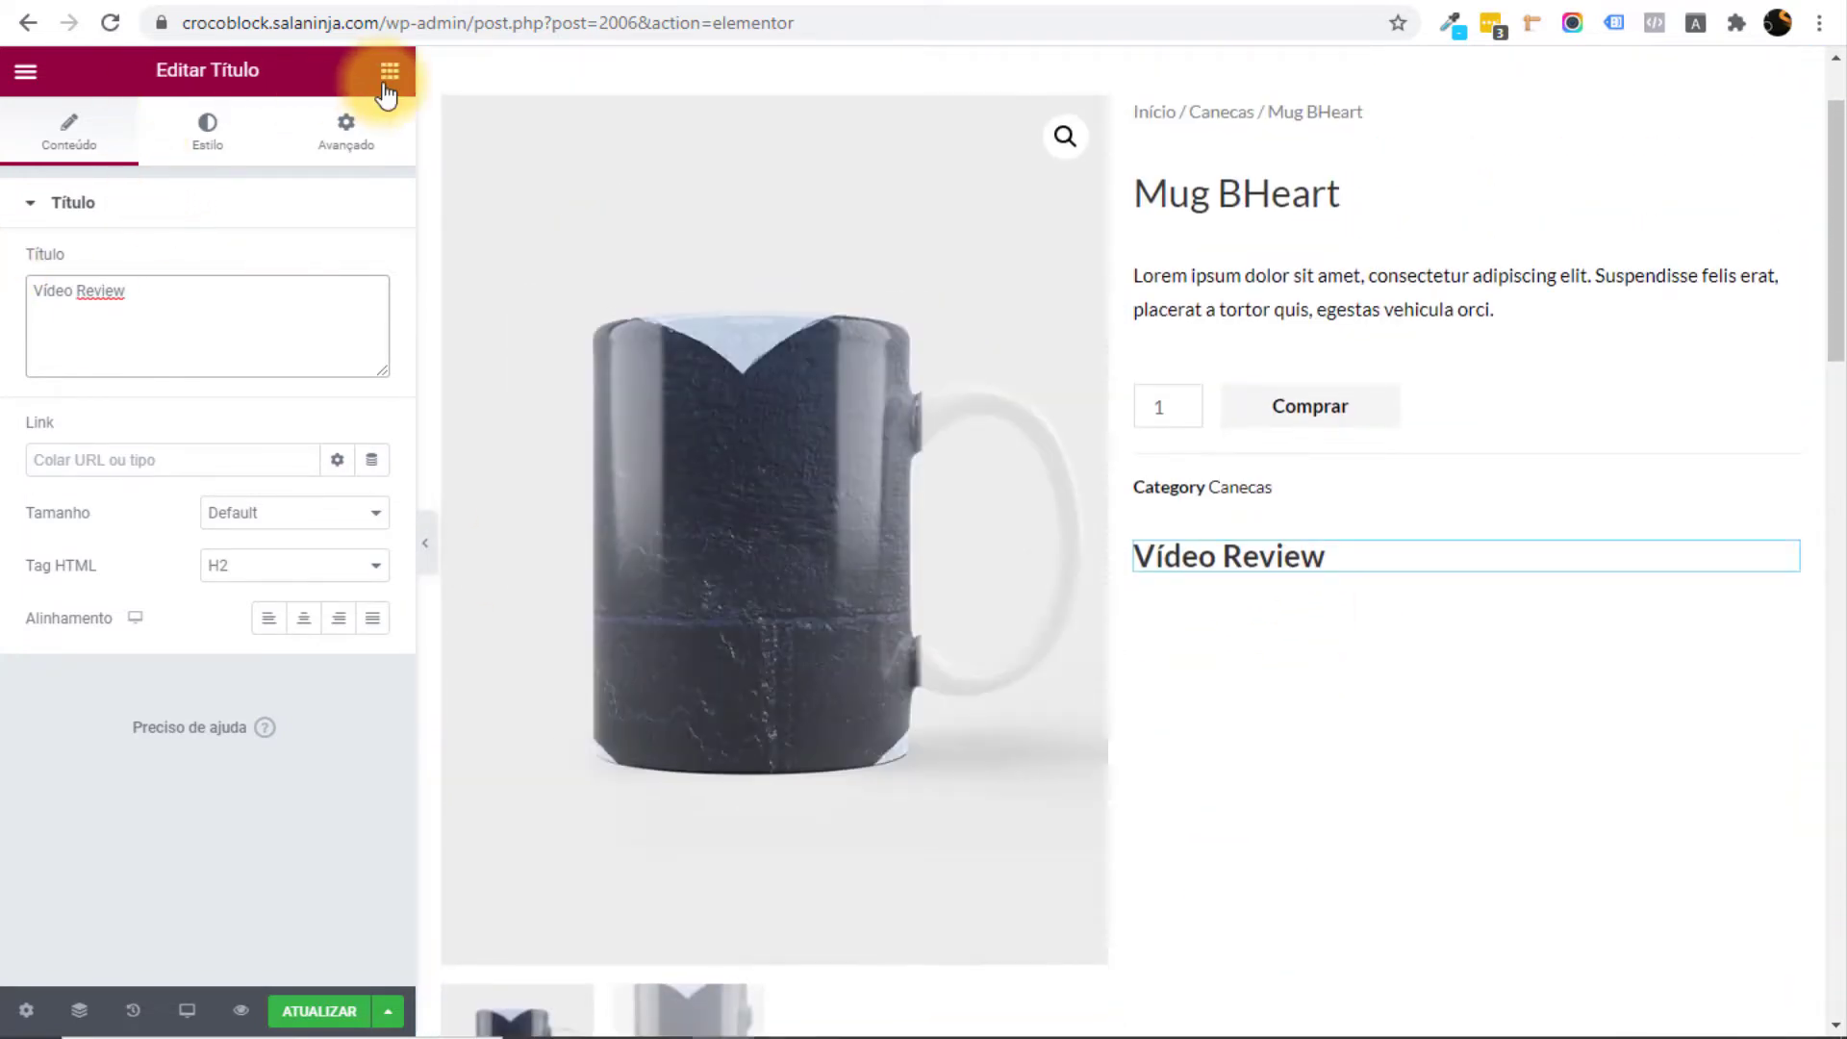
click(389, 70)
text(video)
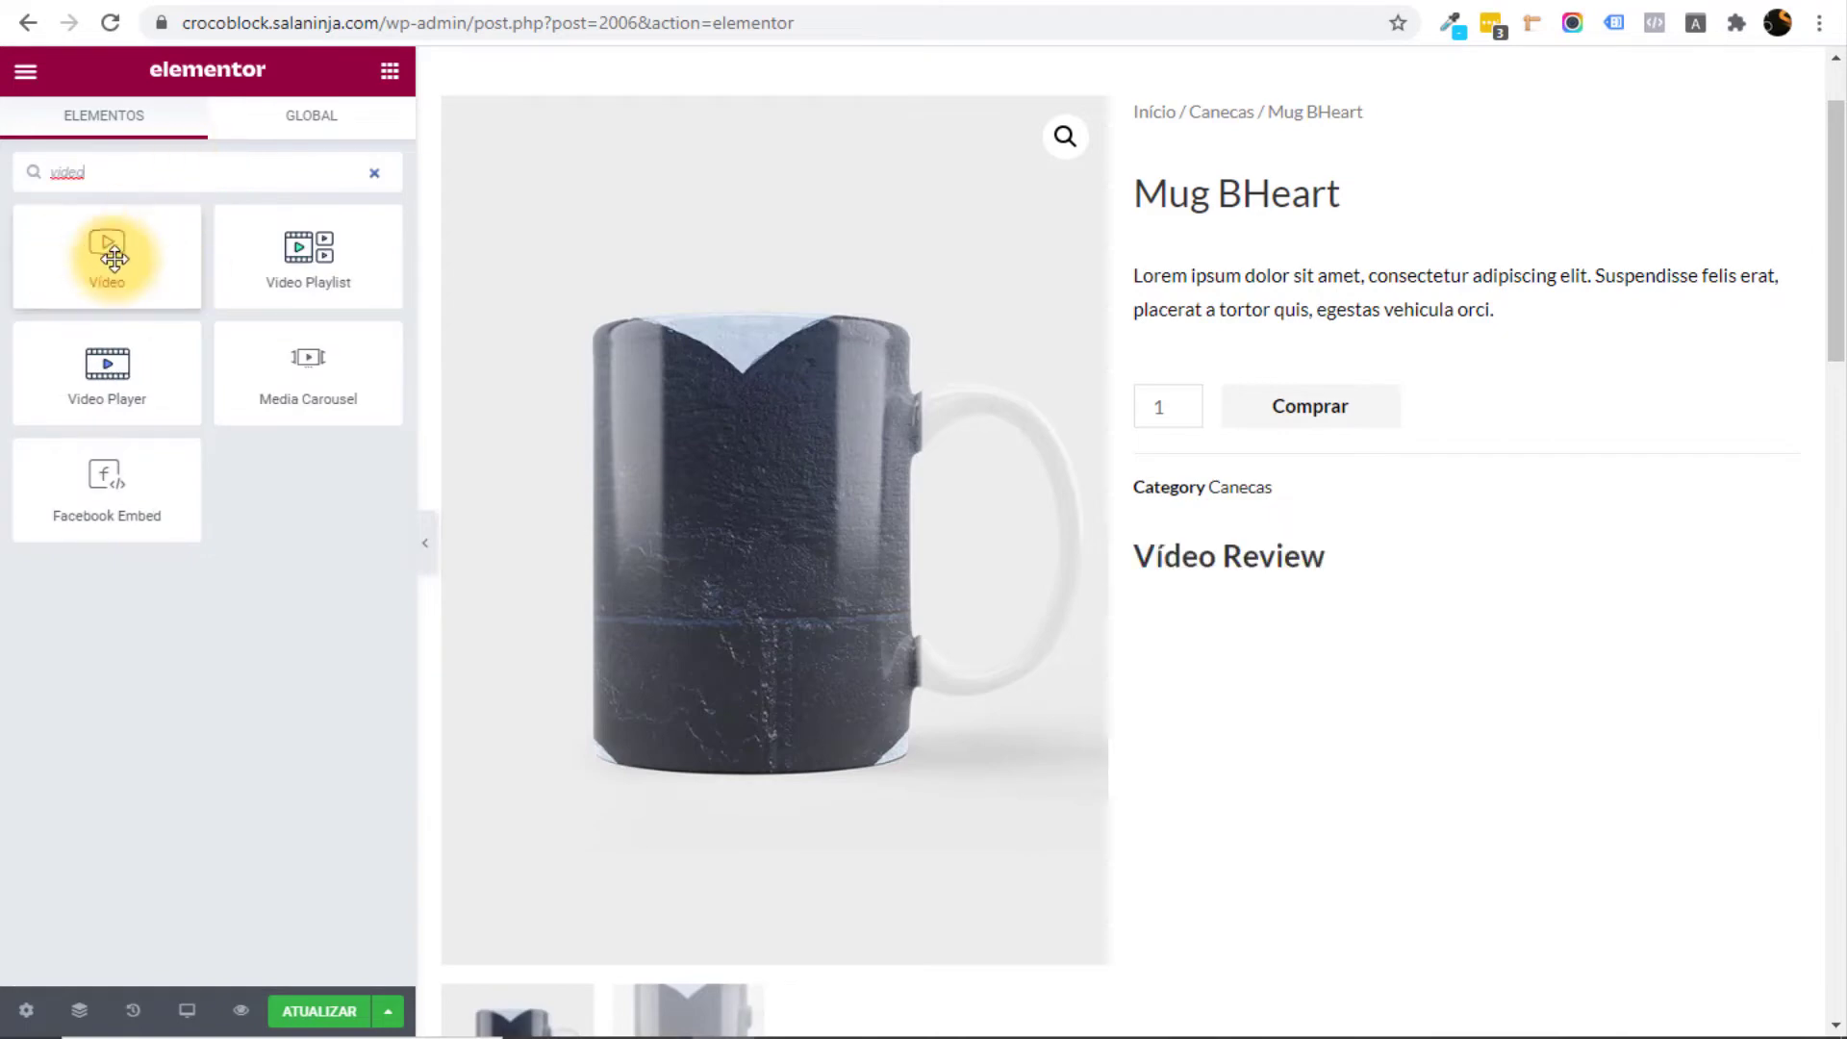
drag(114, 248, 1345, 583)
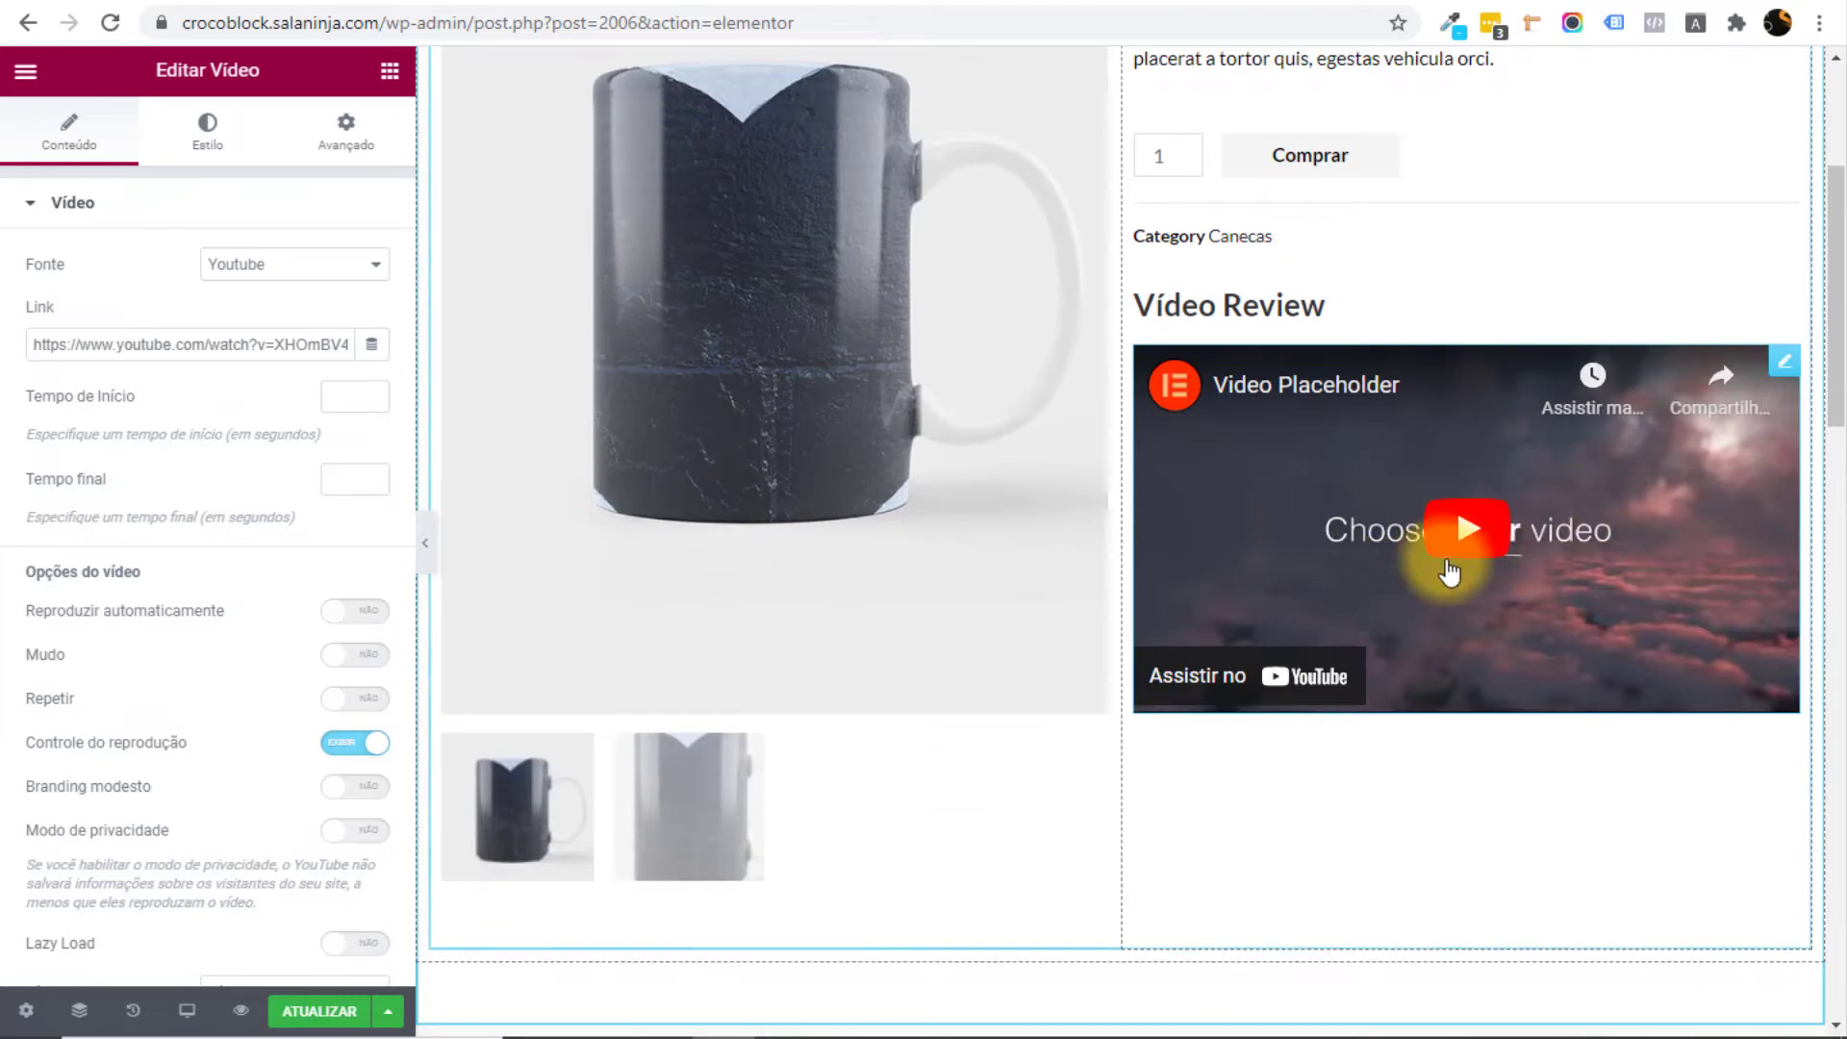
scroll(1443, 568, up, 3)
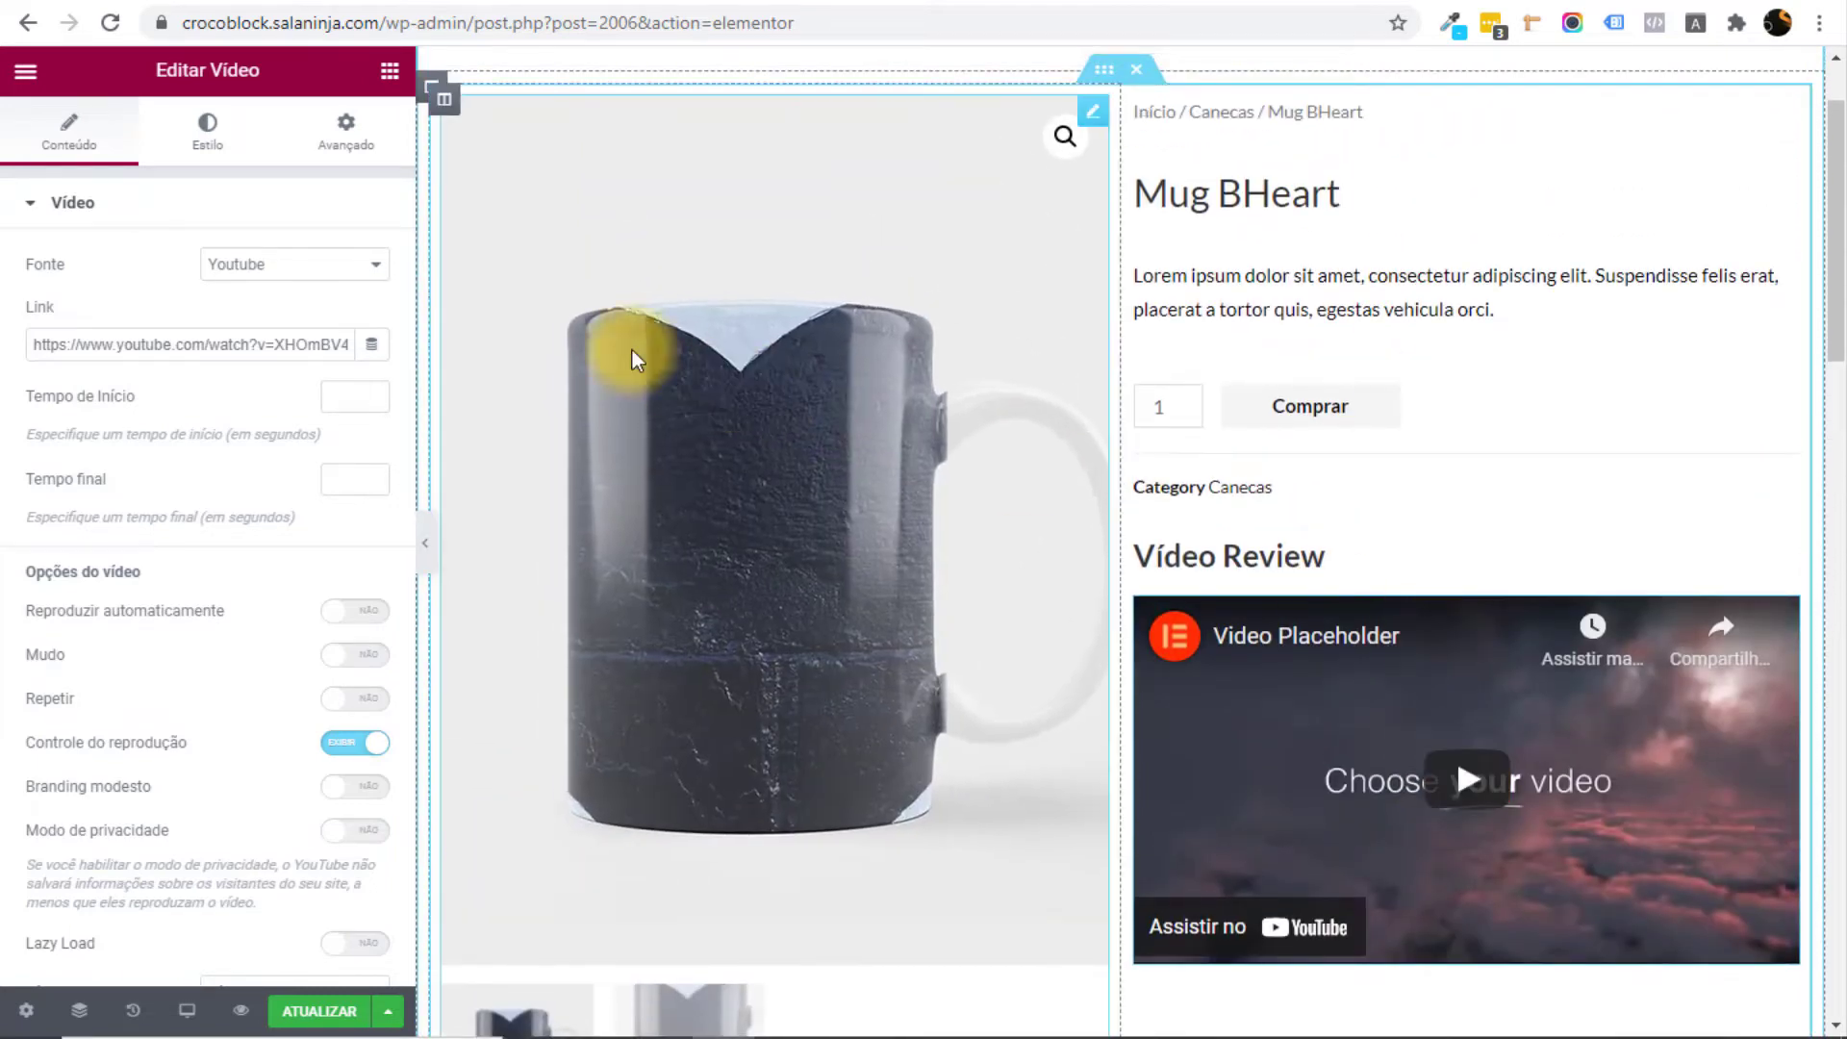
Set the video's link to the dynamic tag Custom Field with the field Vídeo Review, and update the template.
click(370, 348)
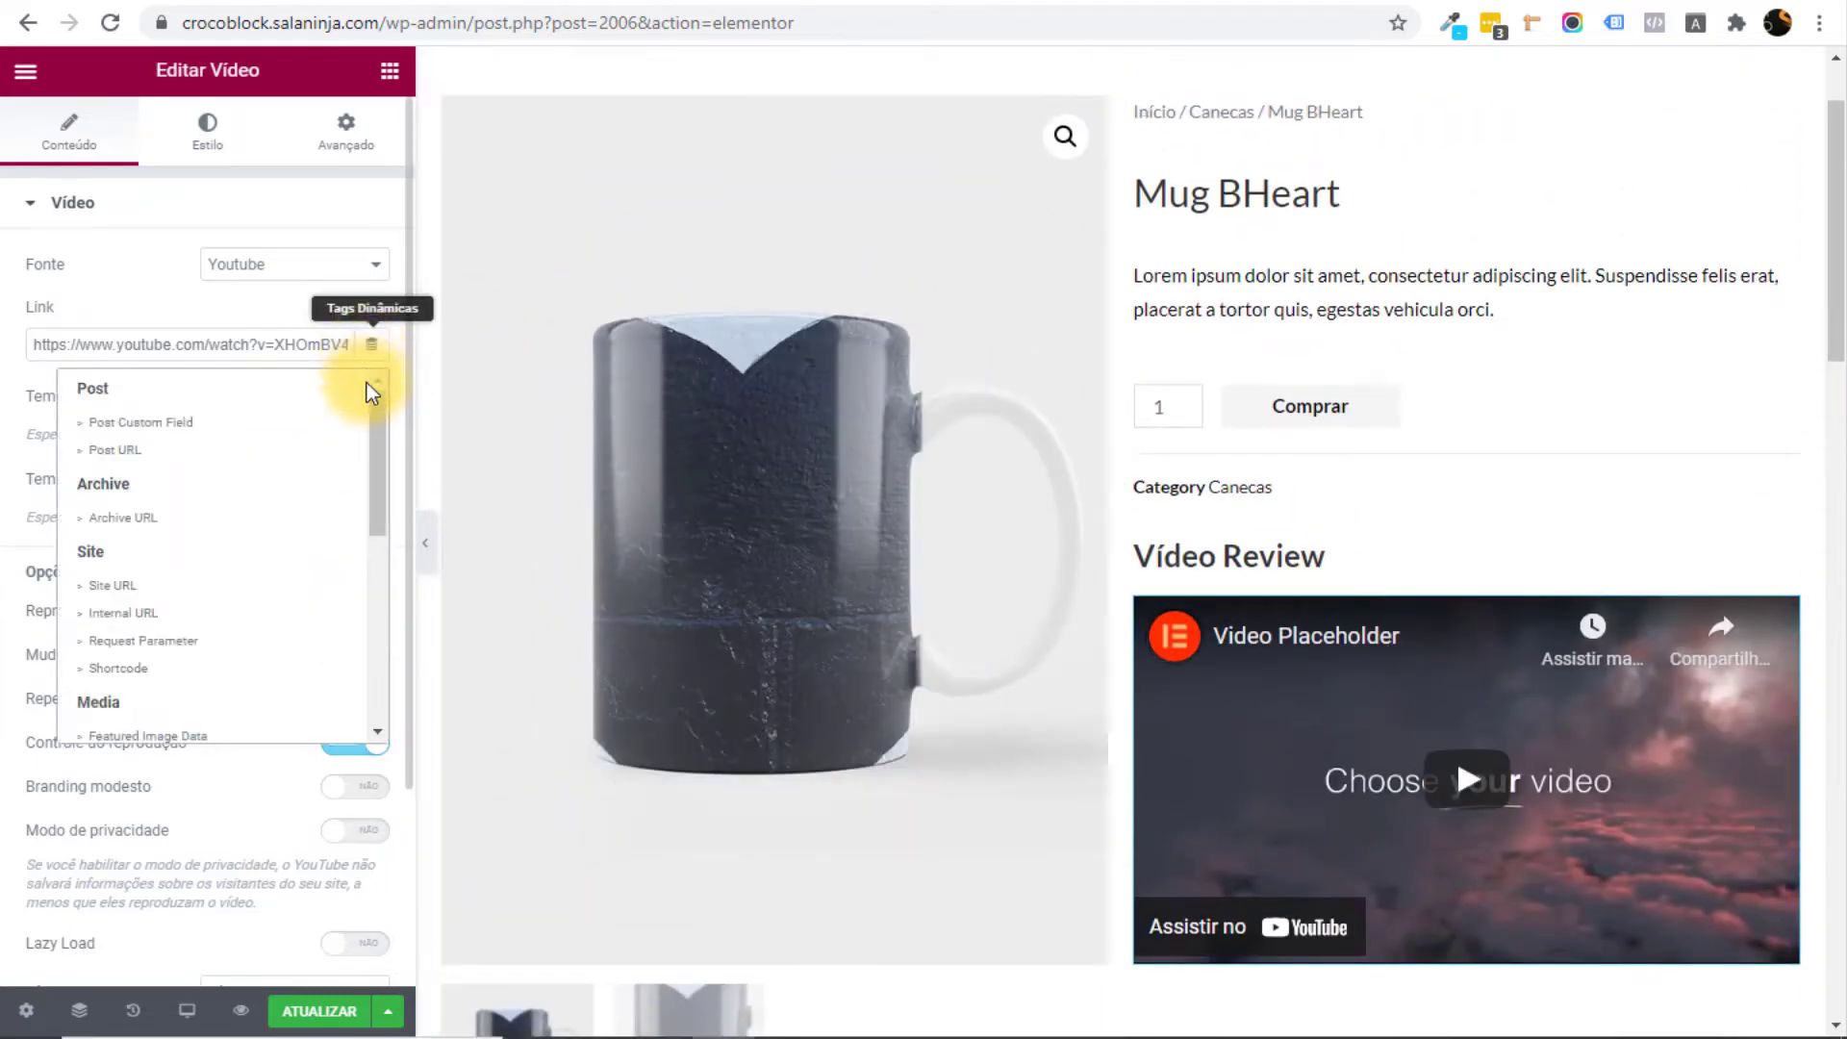
drag(373, 441, 364, 664)
click(176, 585)
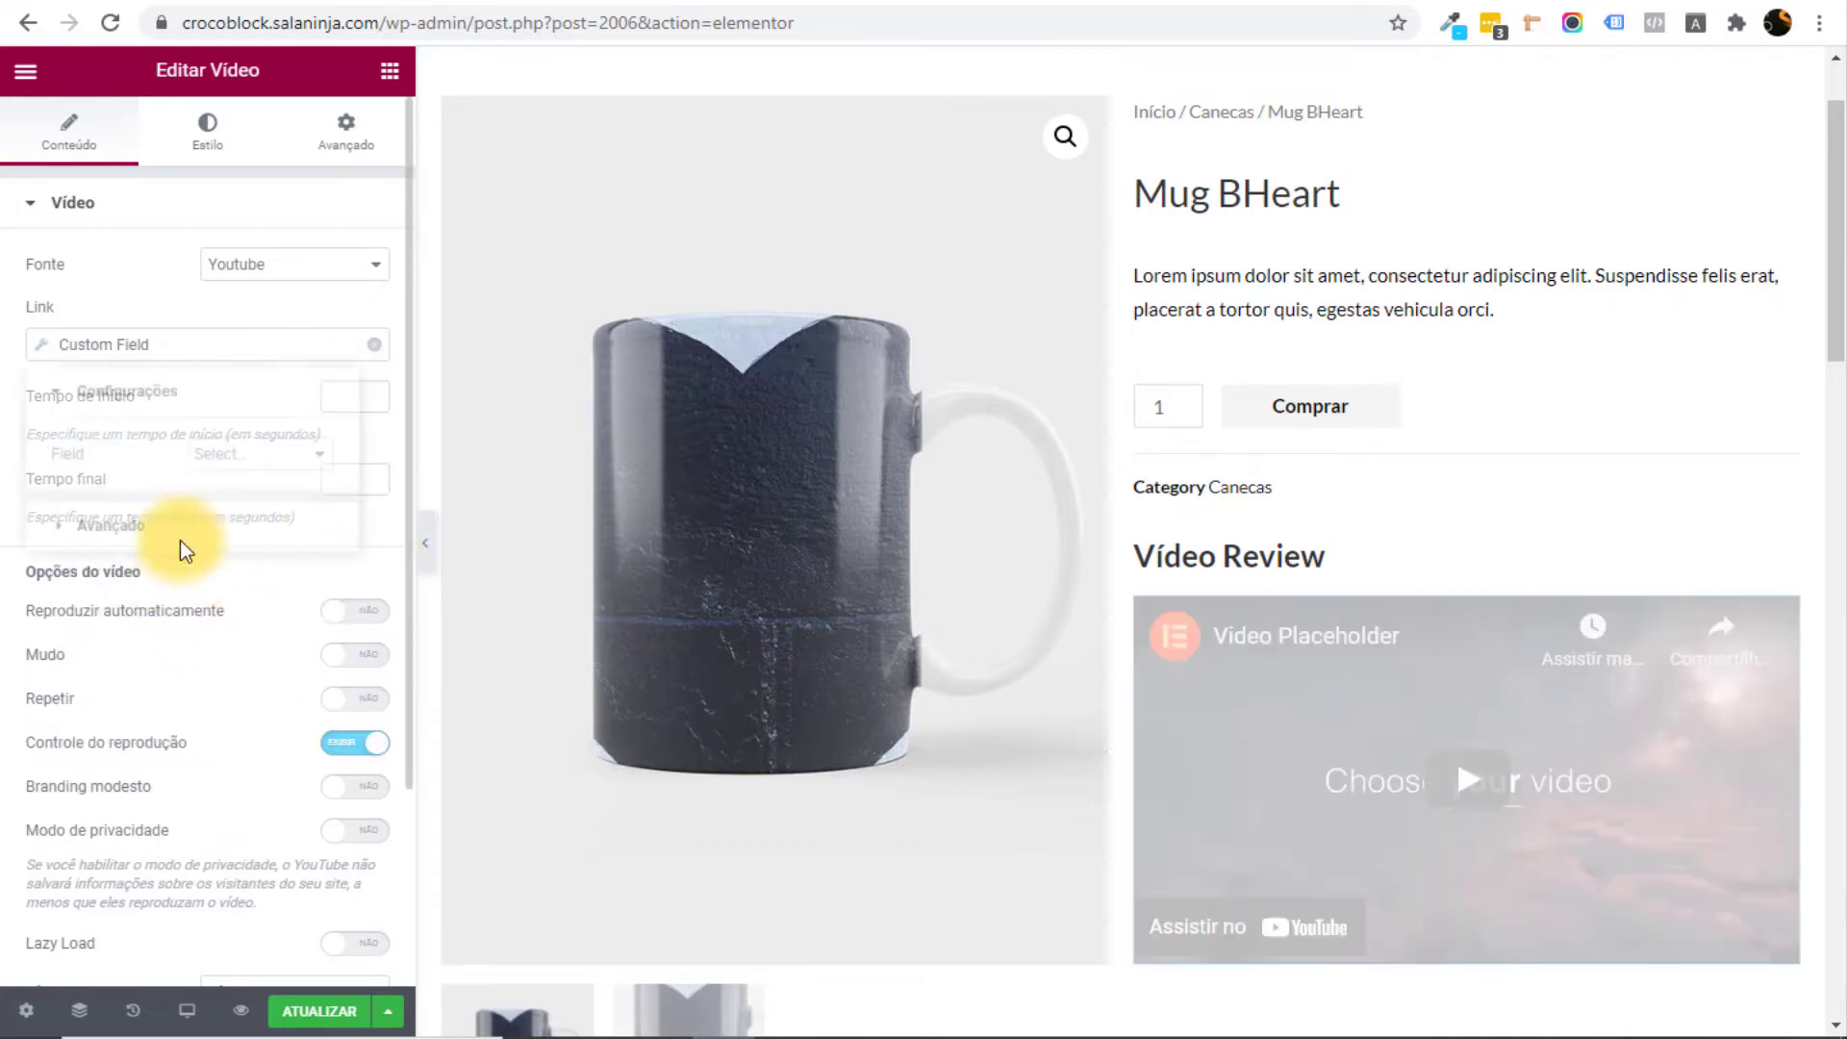
click(227, 460)
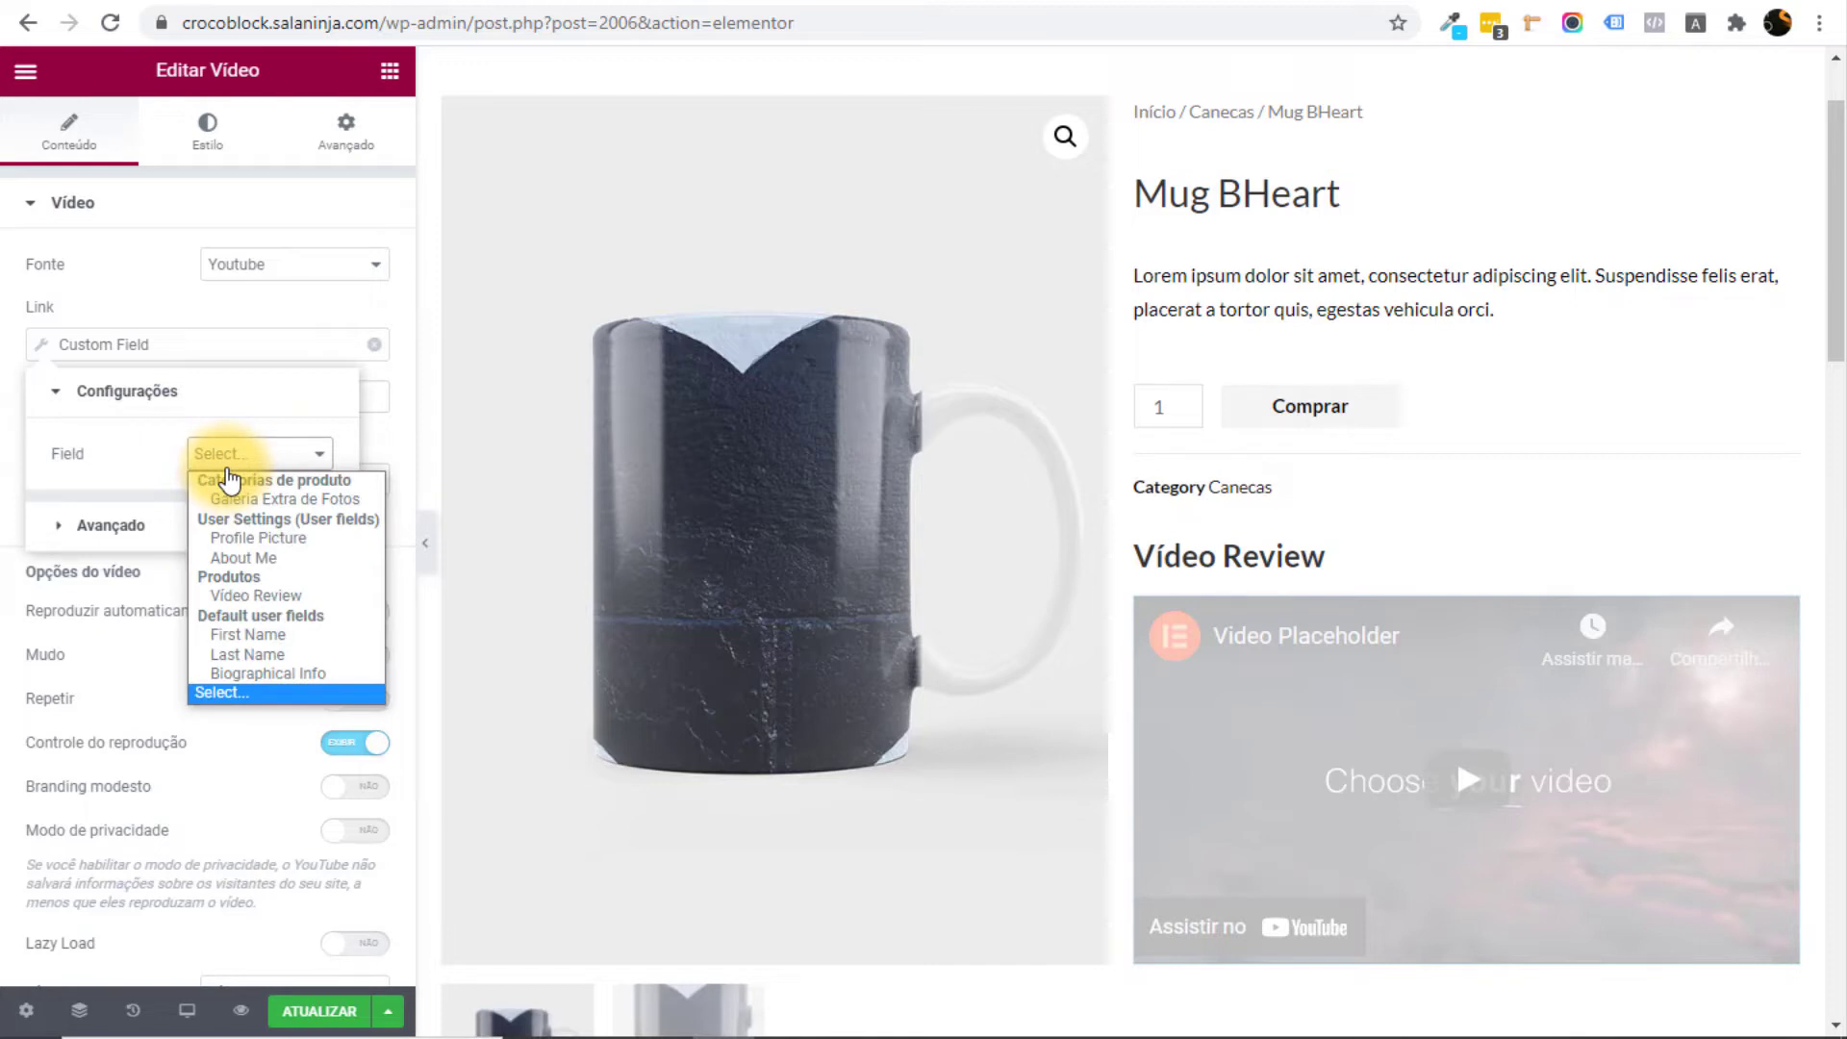
click(283, 598)
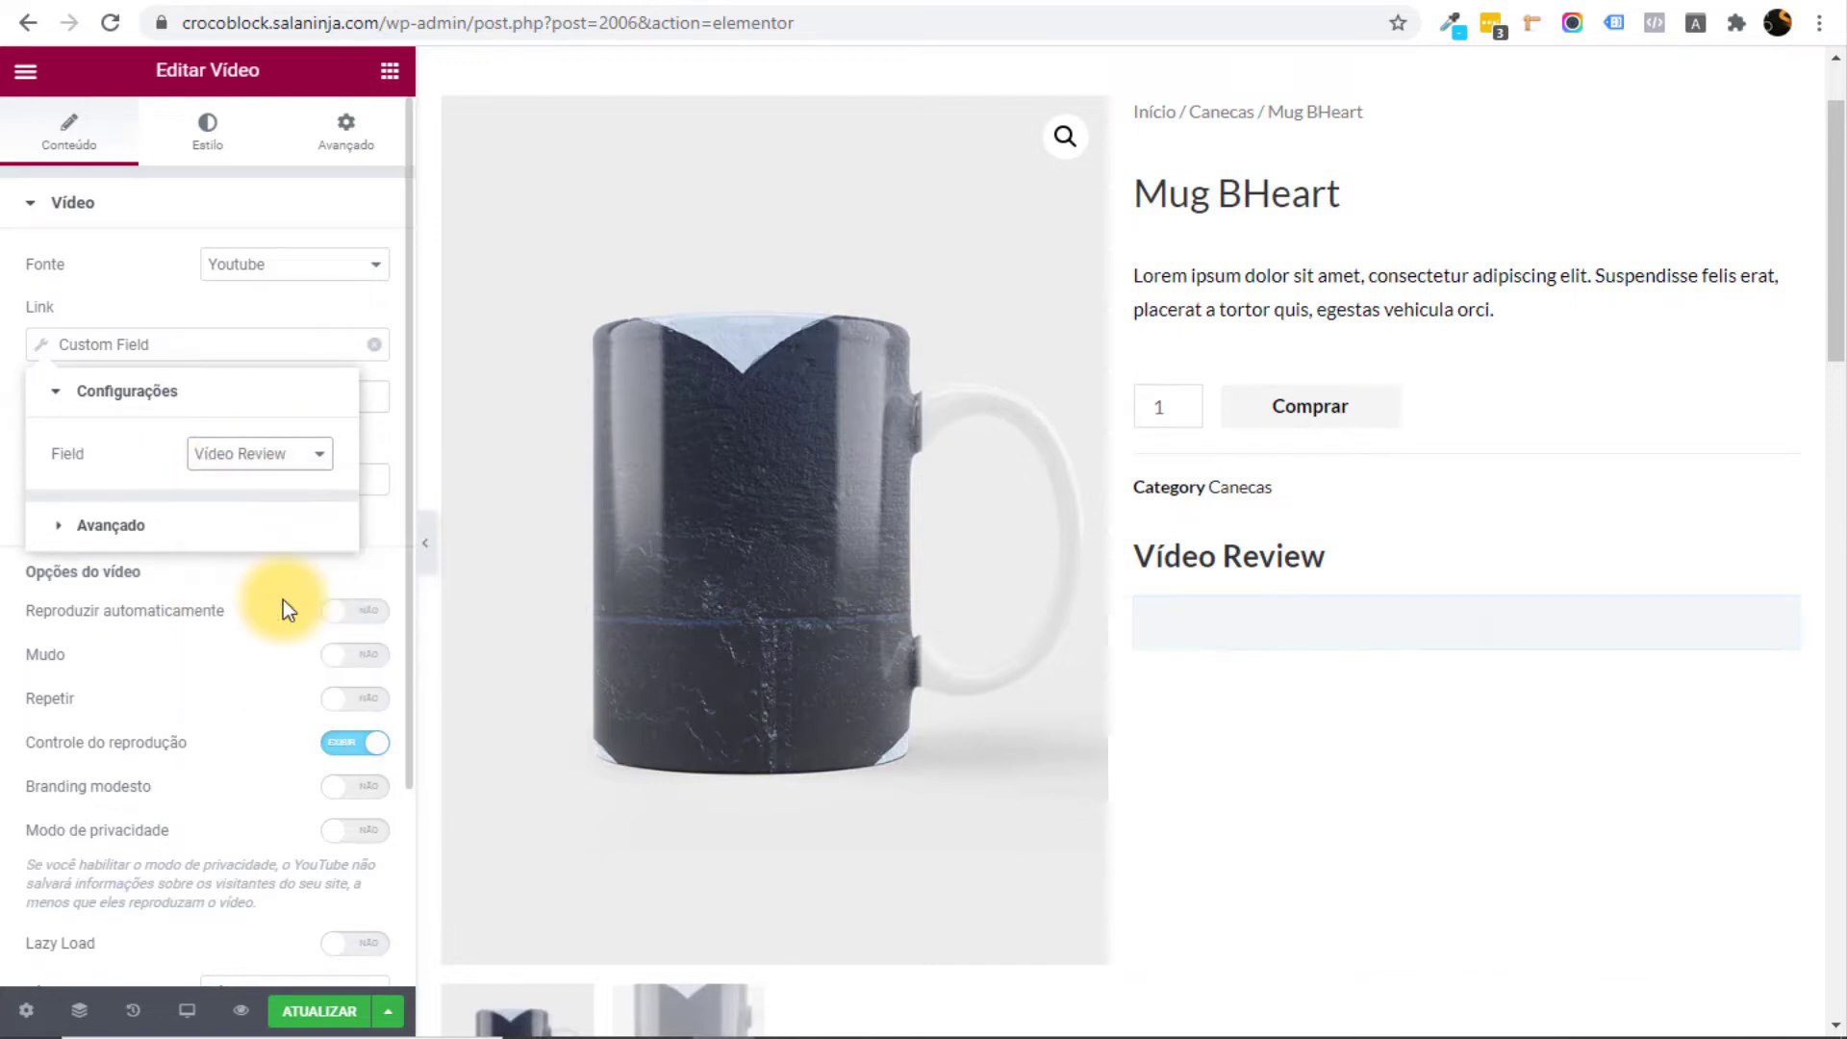
click(9, 471)
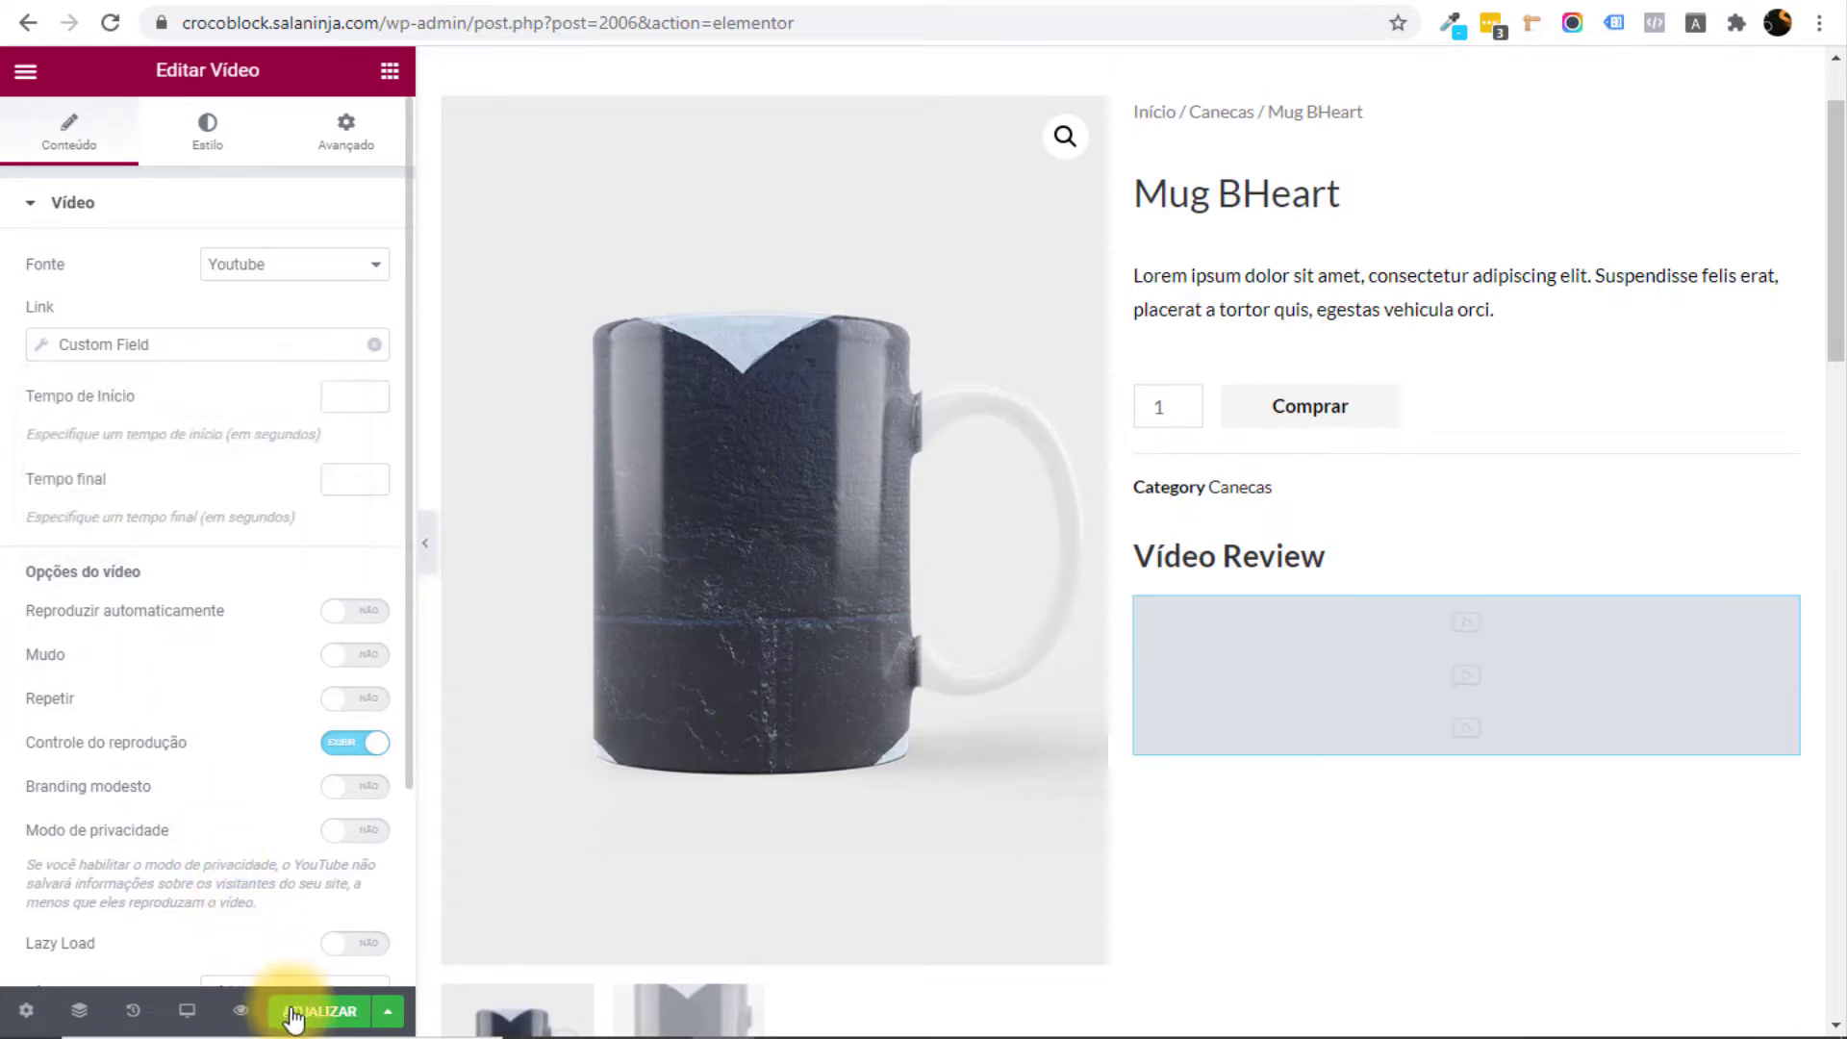
click(309, 1012)
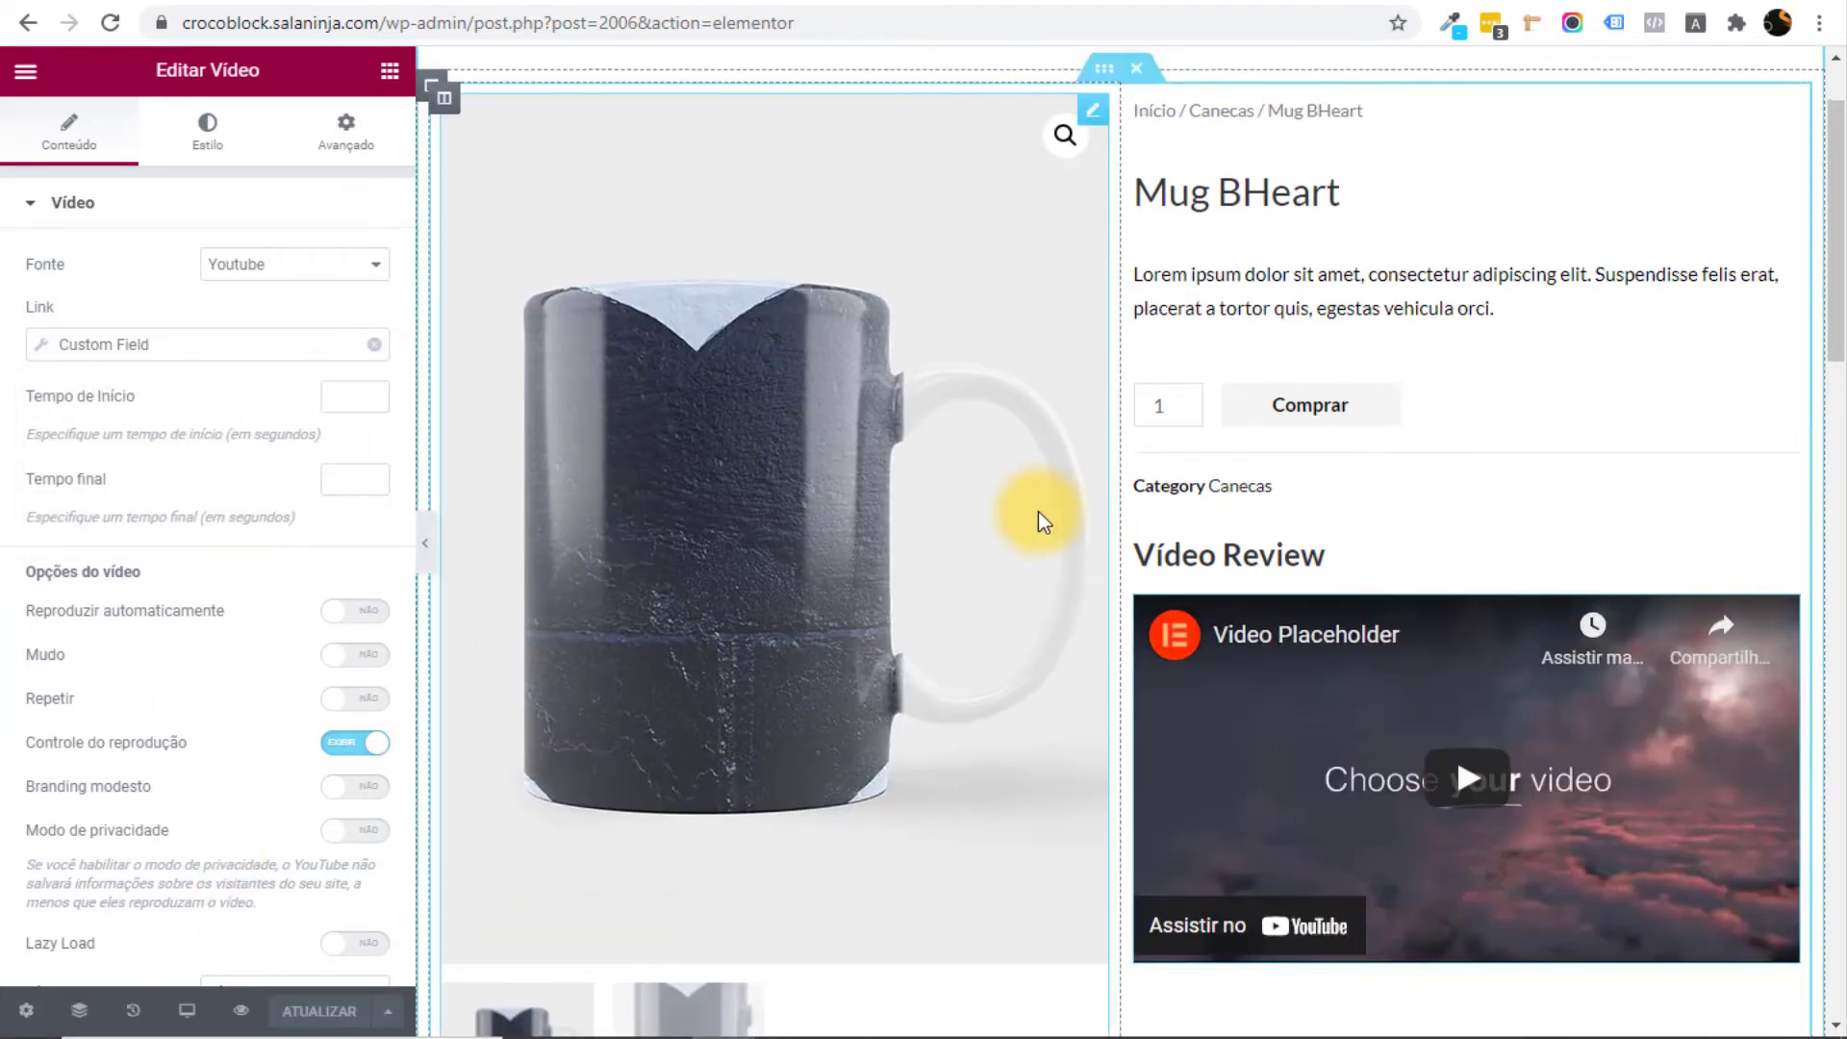
Check the video widget's Custom Field setting and its preview below the Vídeo Review heading.
scroll(1030, 505, down, 6)
click(134, 345)
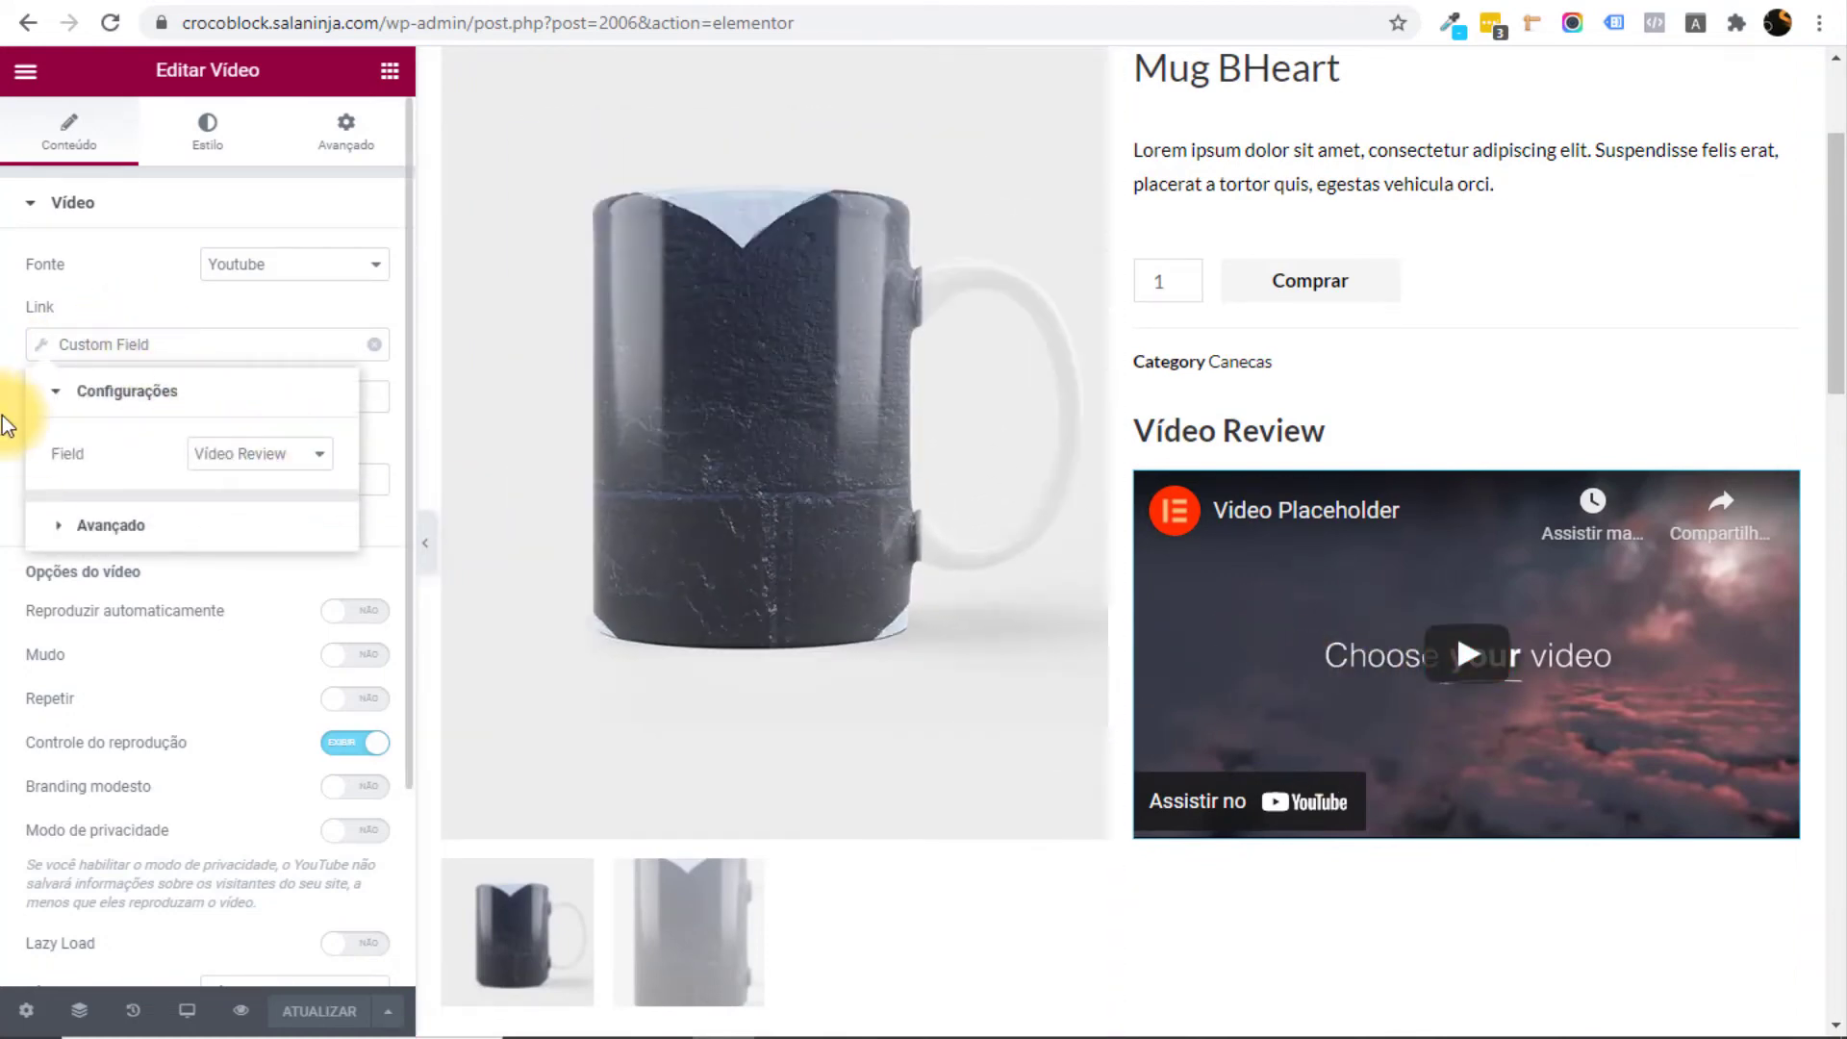
click(1513, 575)
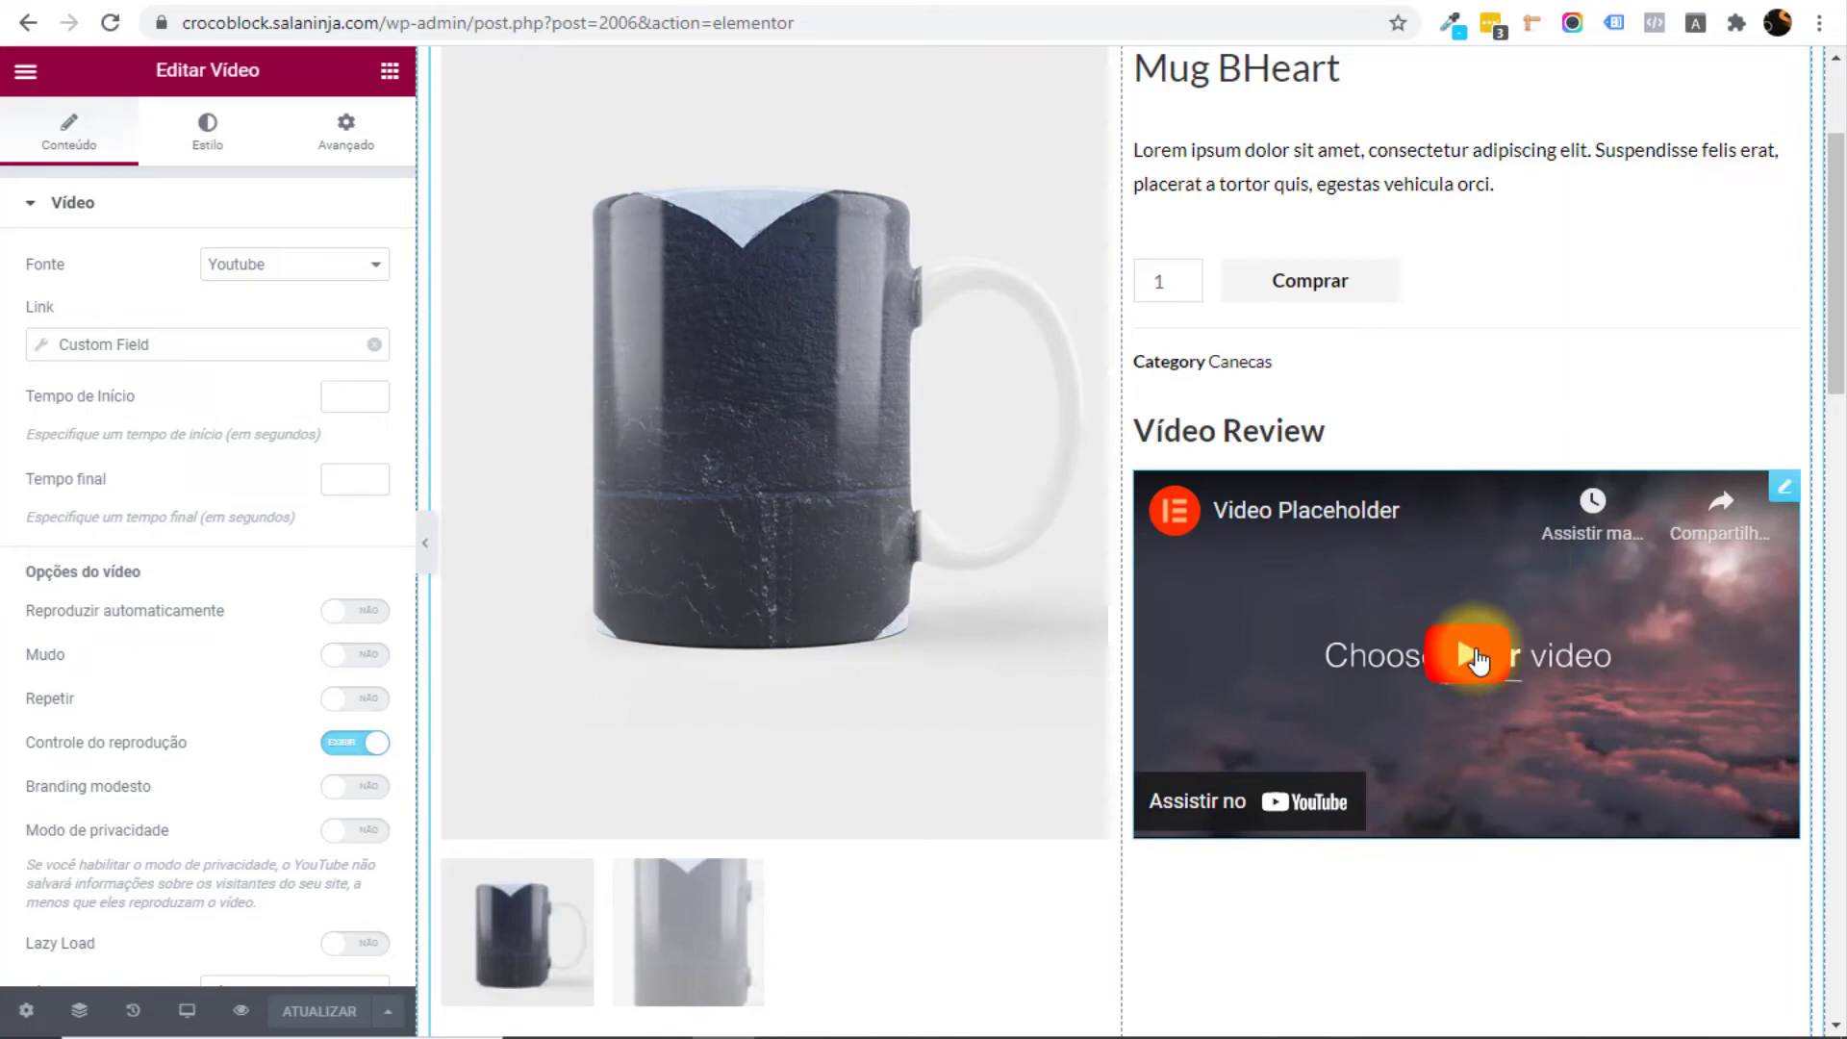
scroll(1479, 659, up, 3)
scroll(1514, 673, down, 9)
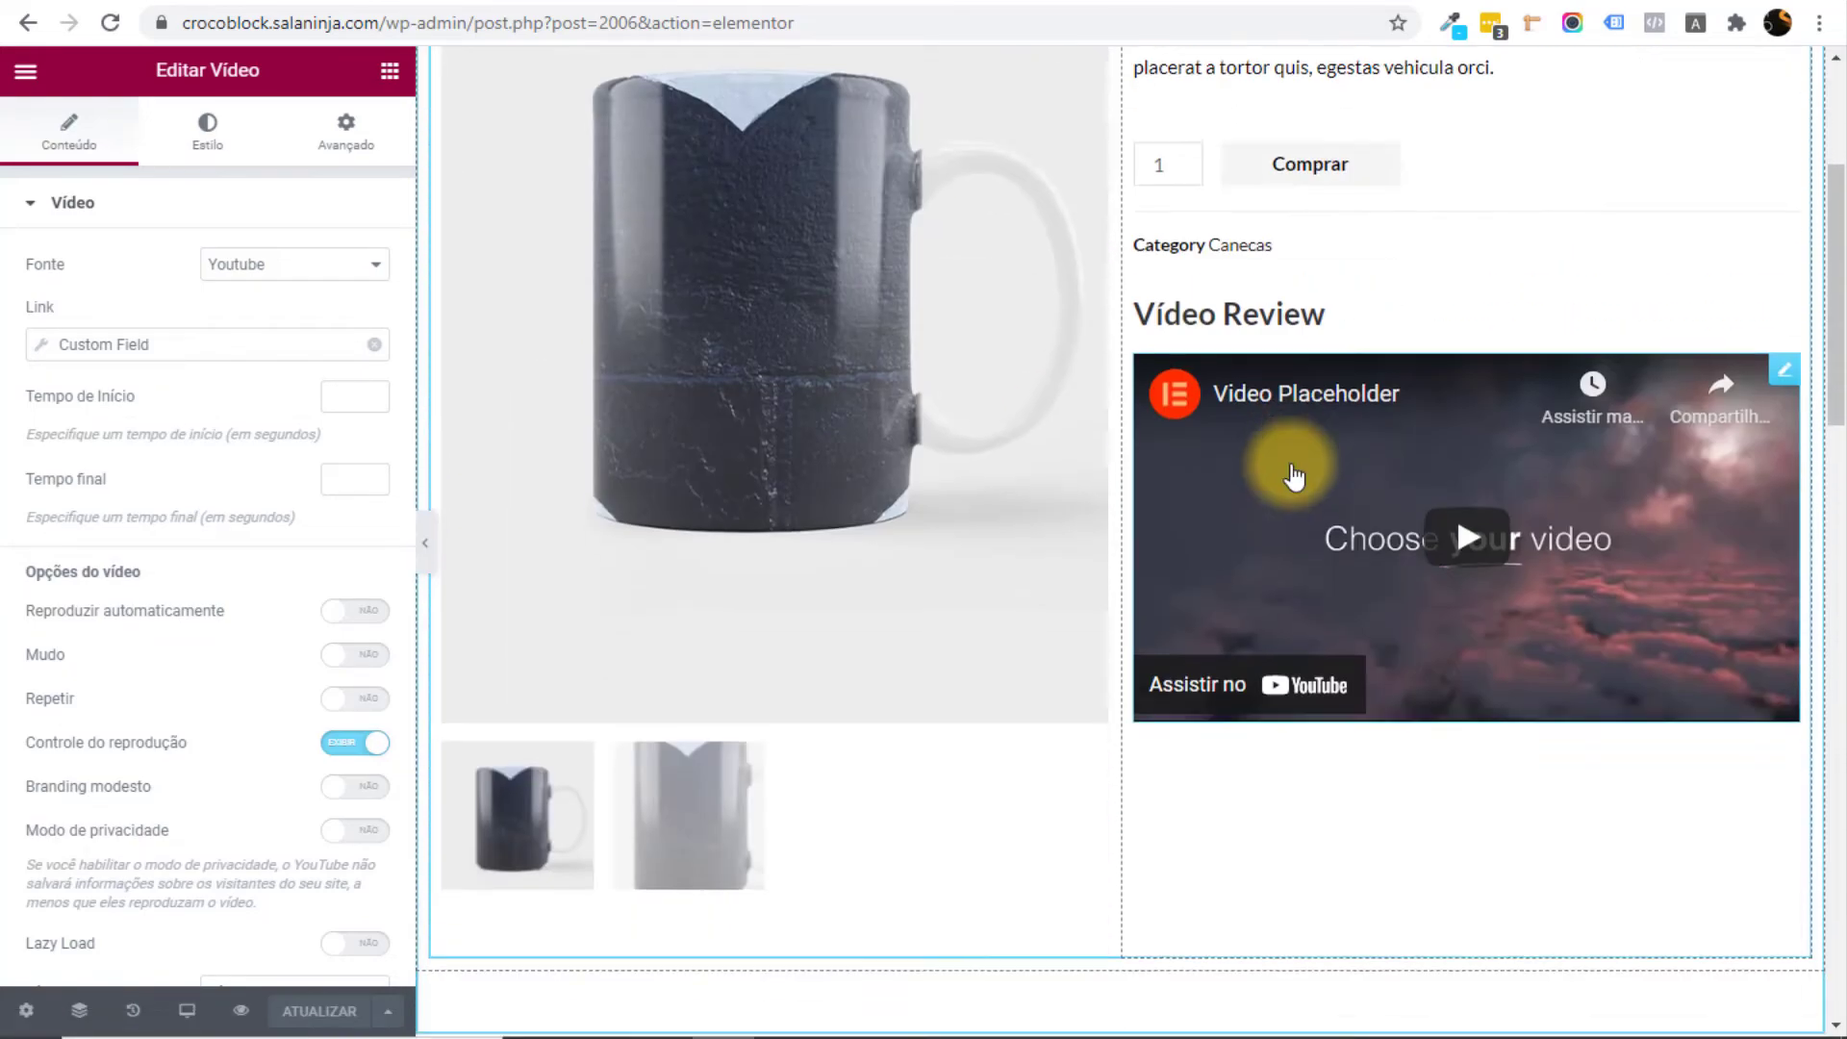
scroll(1265, 412, up, 8)
Exit the template editor to the WordPress dashboard and open the list of all products.
click(25, 70)
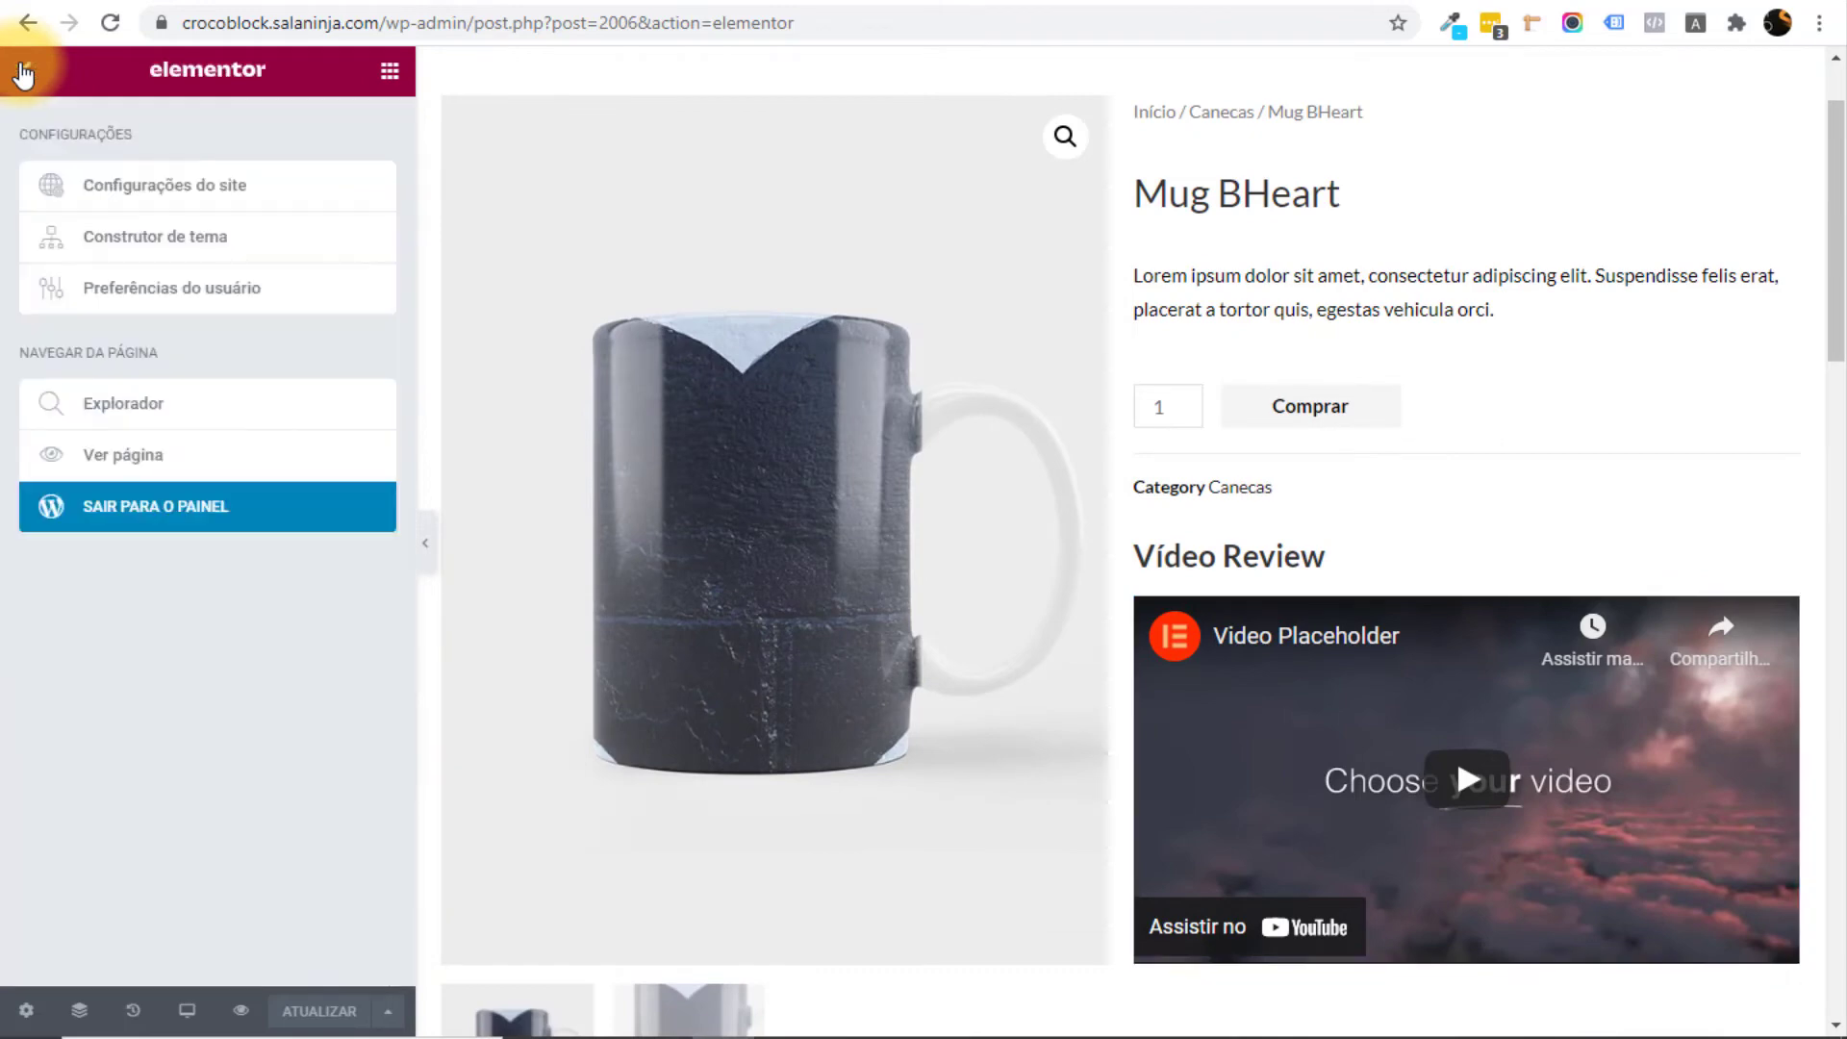
click(196, 508)
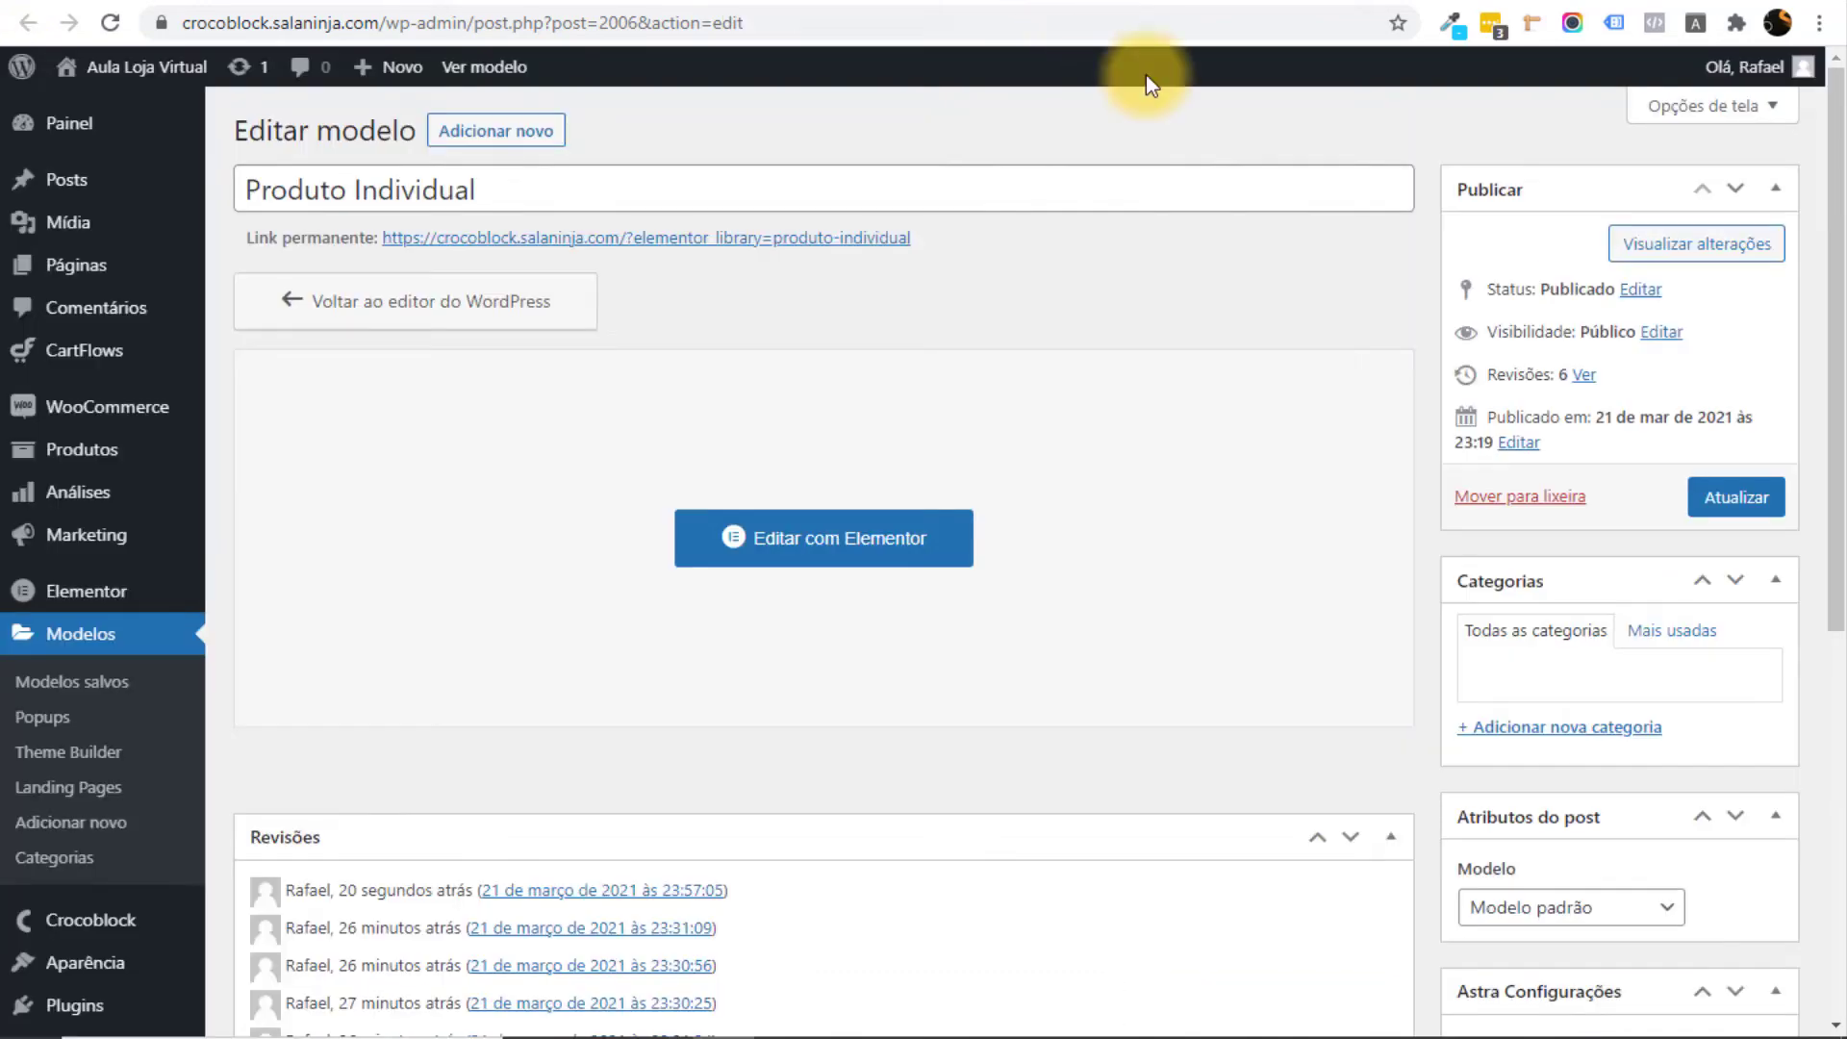
mouse_move(87, 449)
click(321, 460)
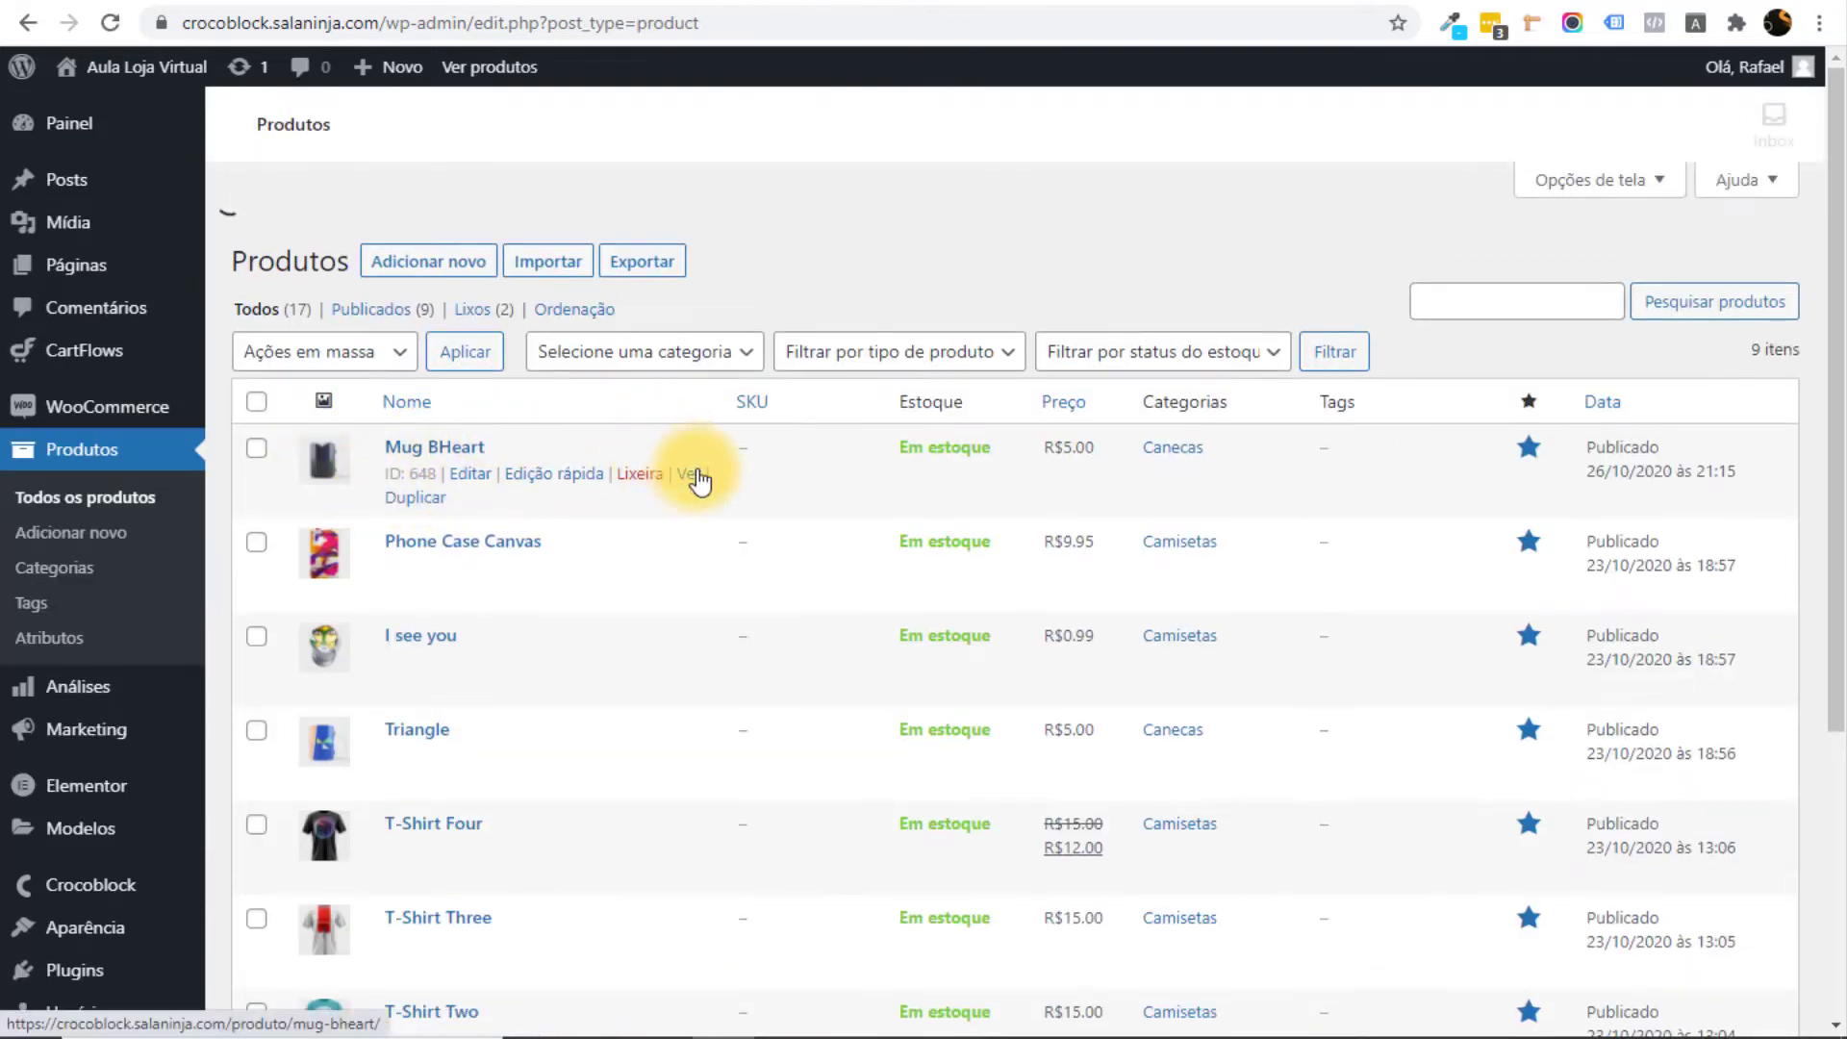
View the Mug BHeart product page on the site and check the video under the Vídeo Review heading.
click(687, 419)
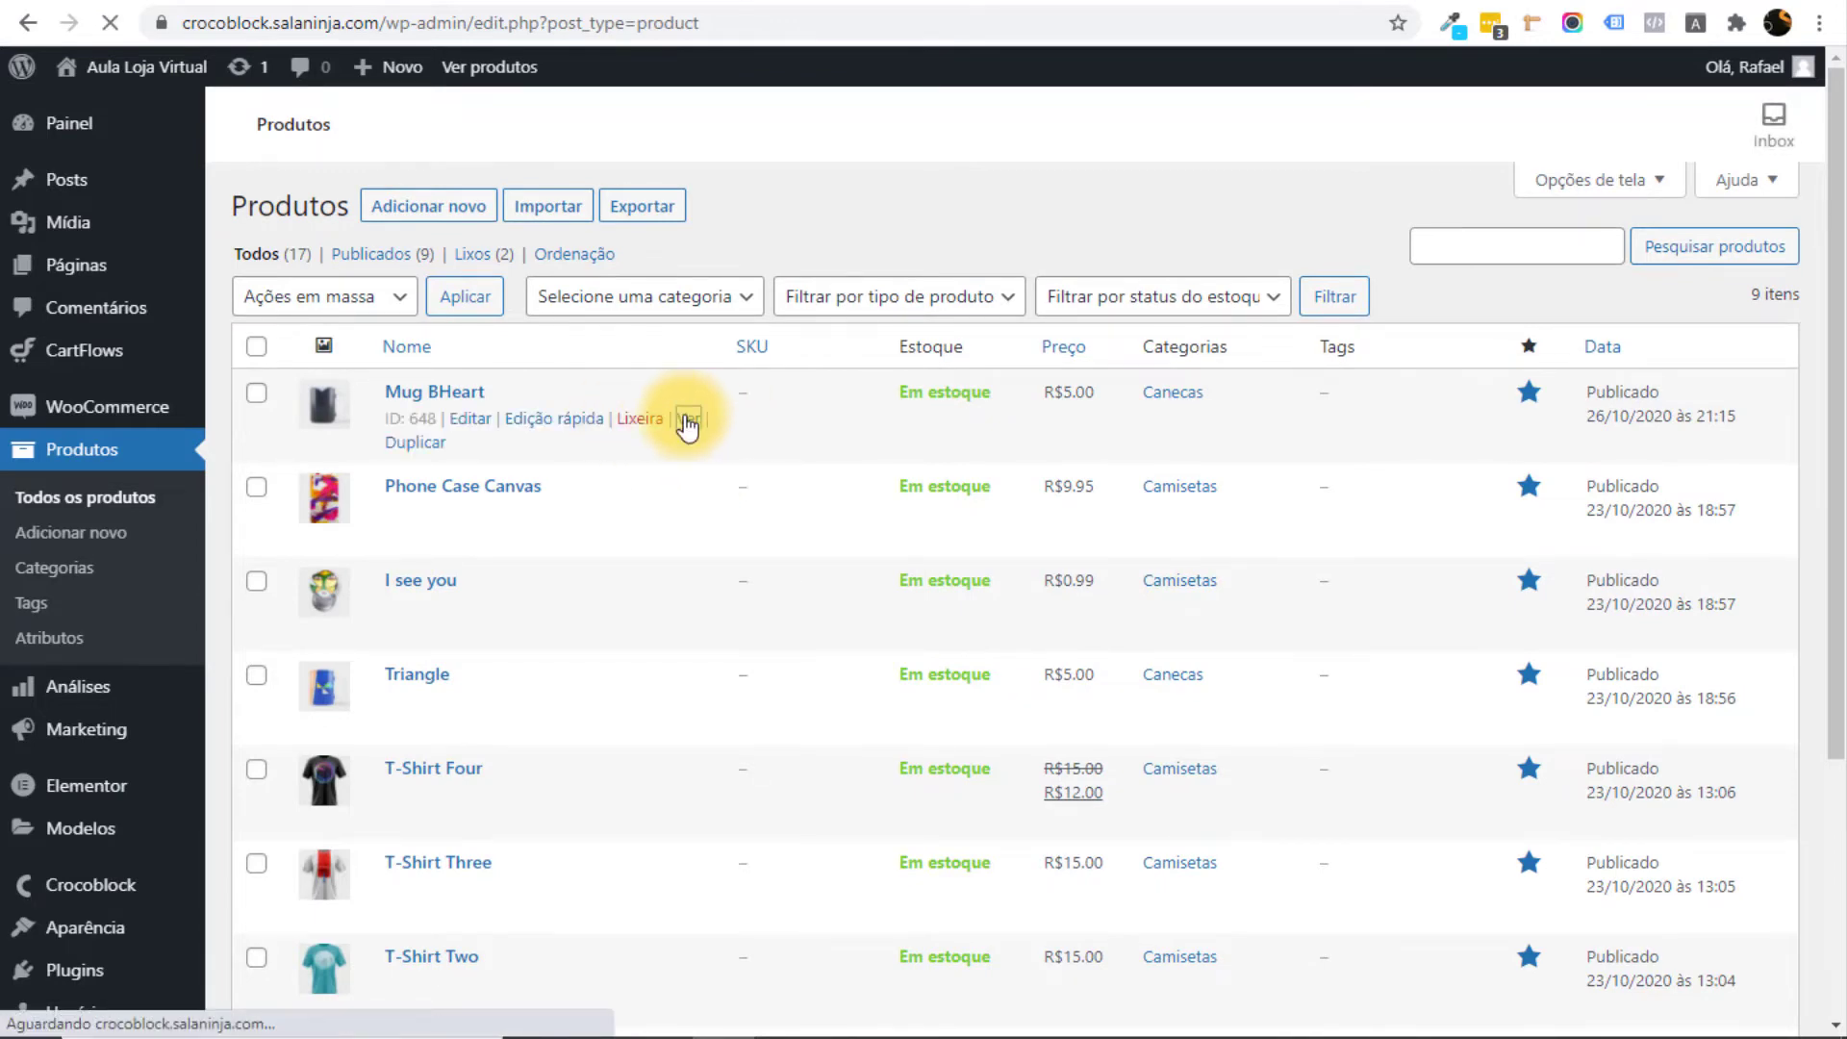
scroll(685, 486, down, 5)
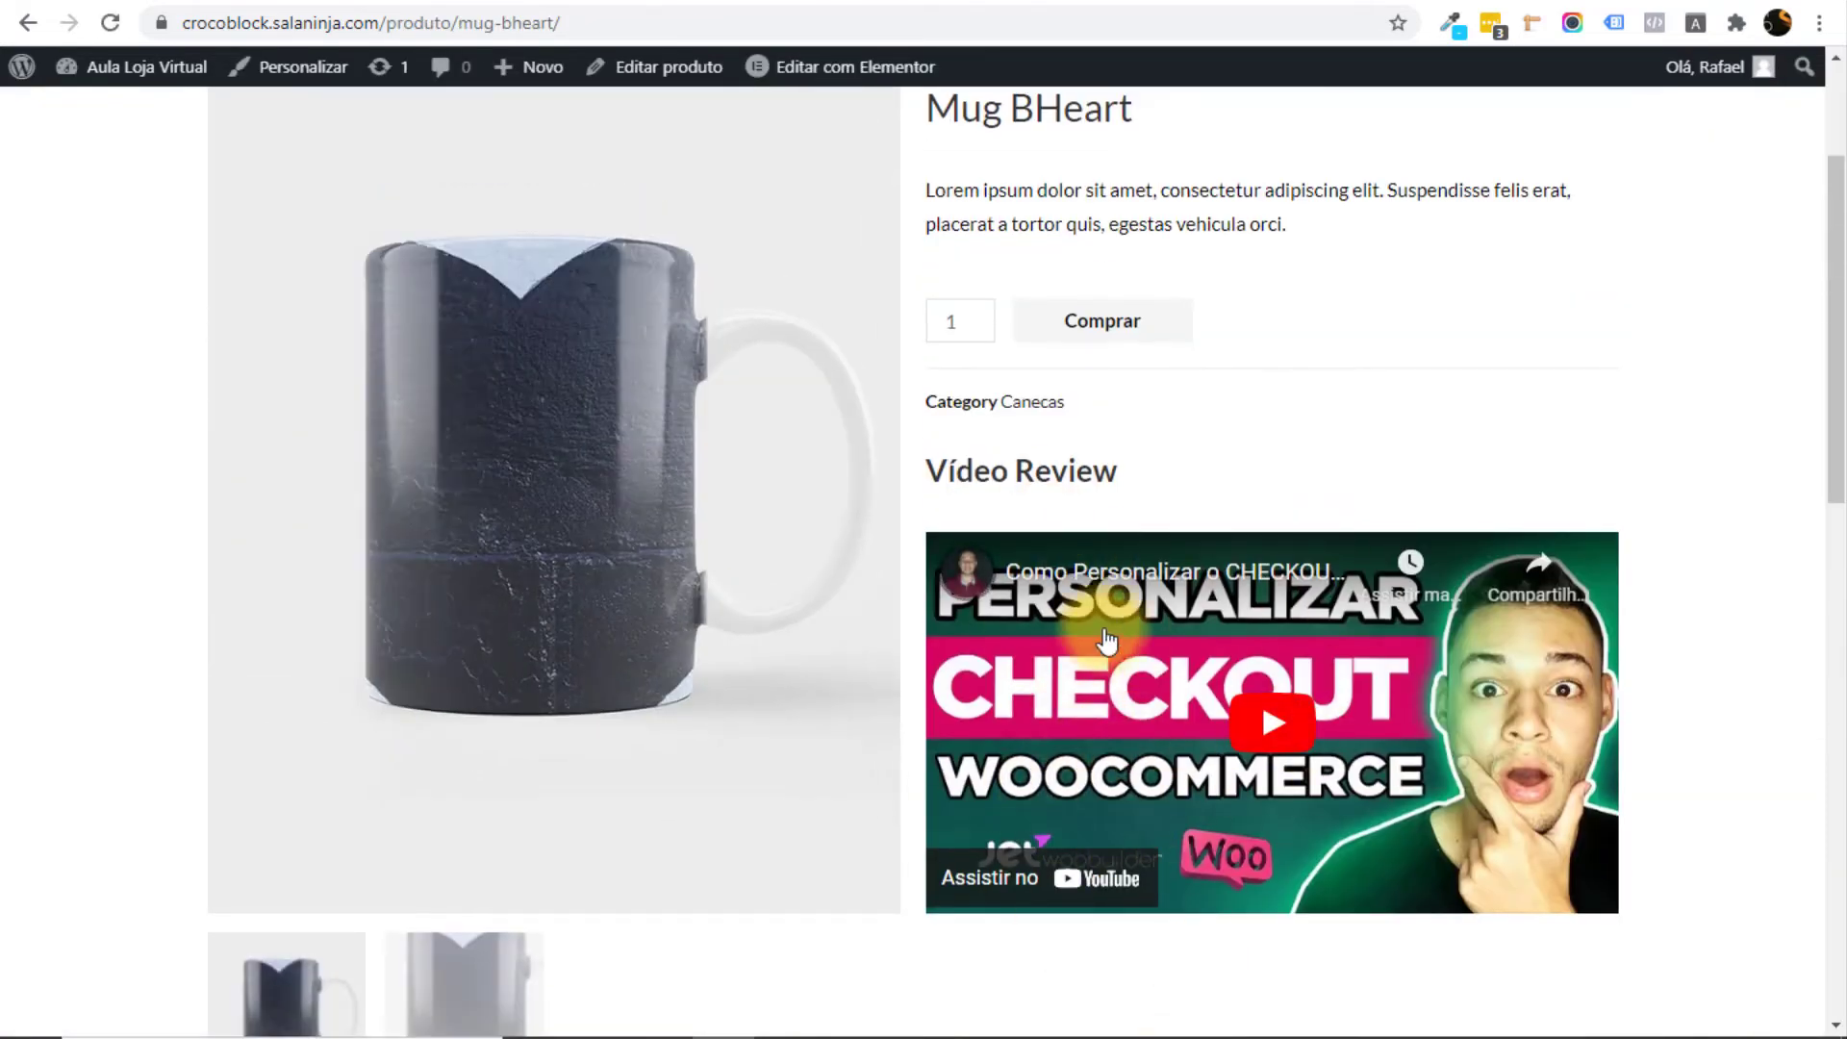
mouse_move(1825, 400)
mouse_down()
mouse_move(1813, 511)
mouse_move(1821, 375)
mouse_up()
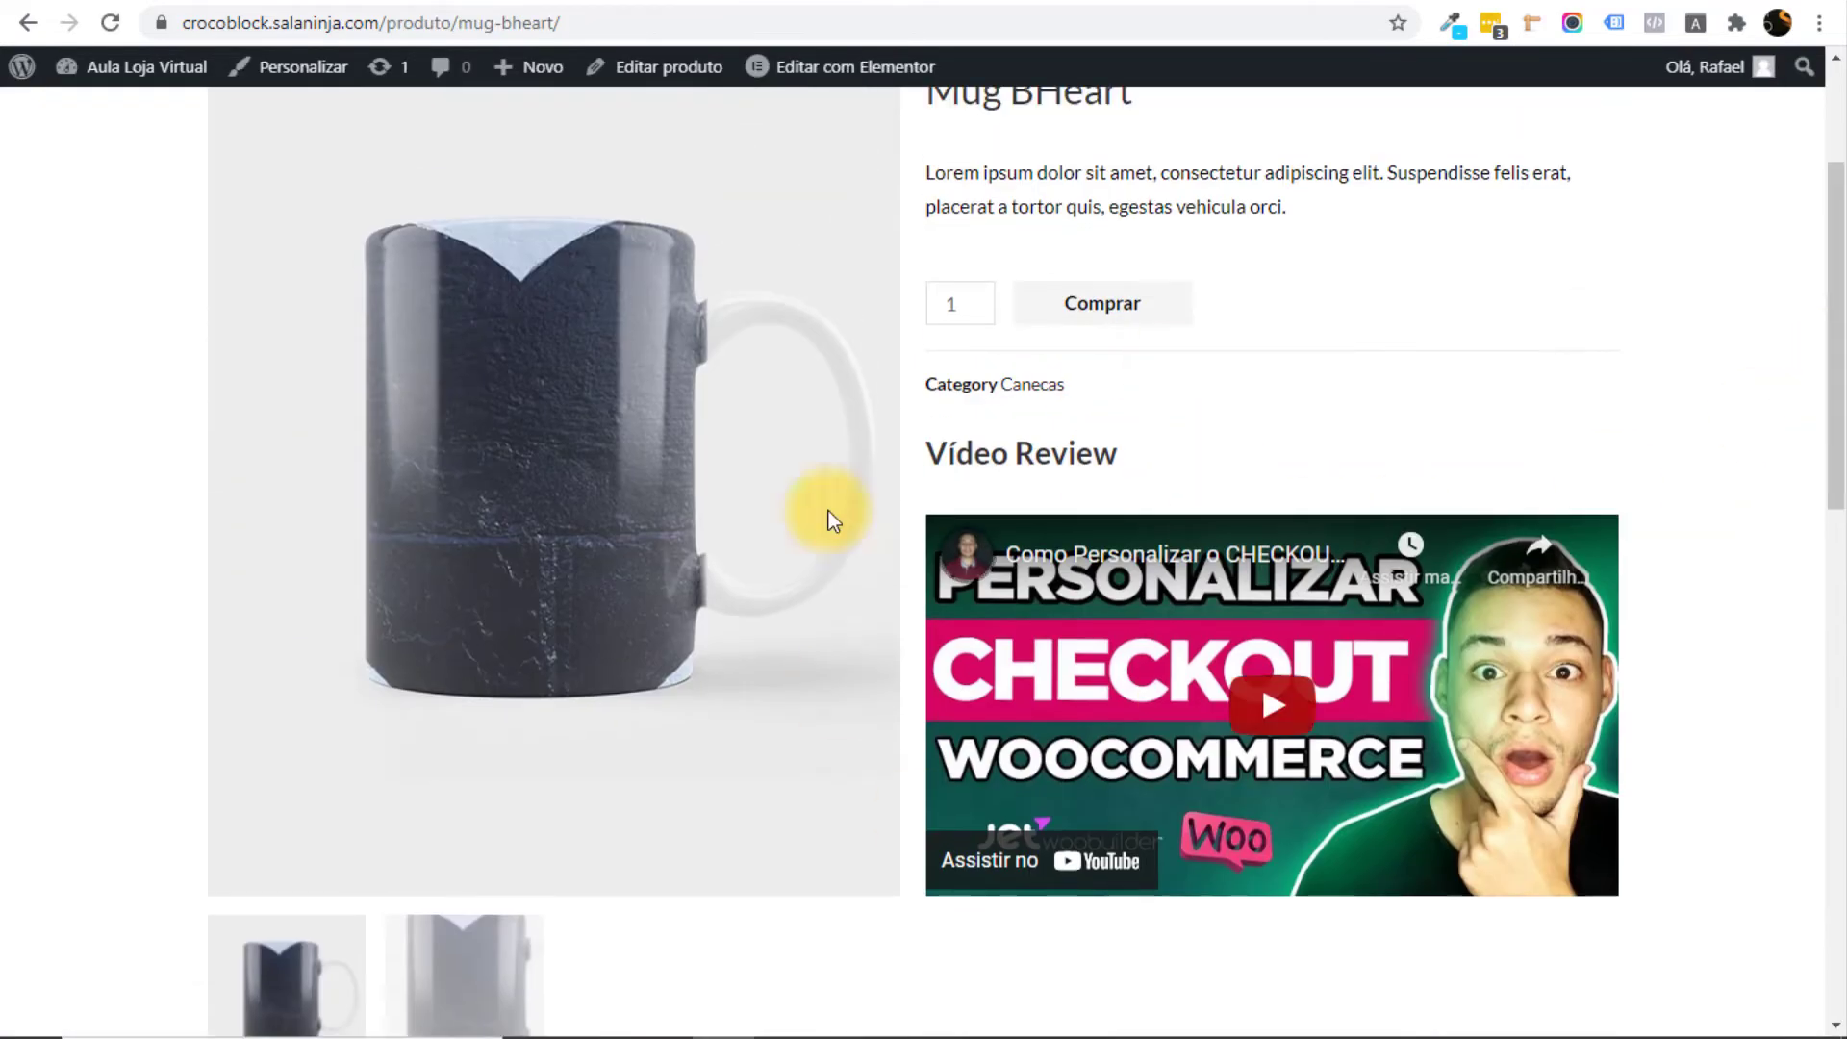
Return to the product template in Elementor and move the Vídeo widget to the start of the product info column, above the breadcrumbs.
click(760, 67)
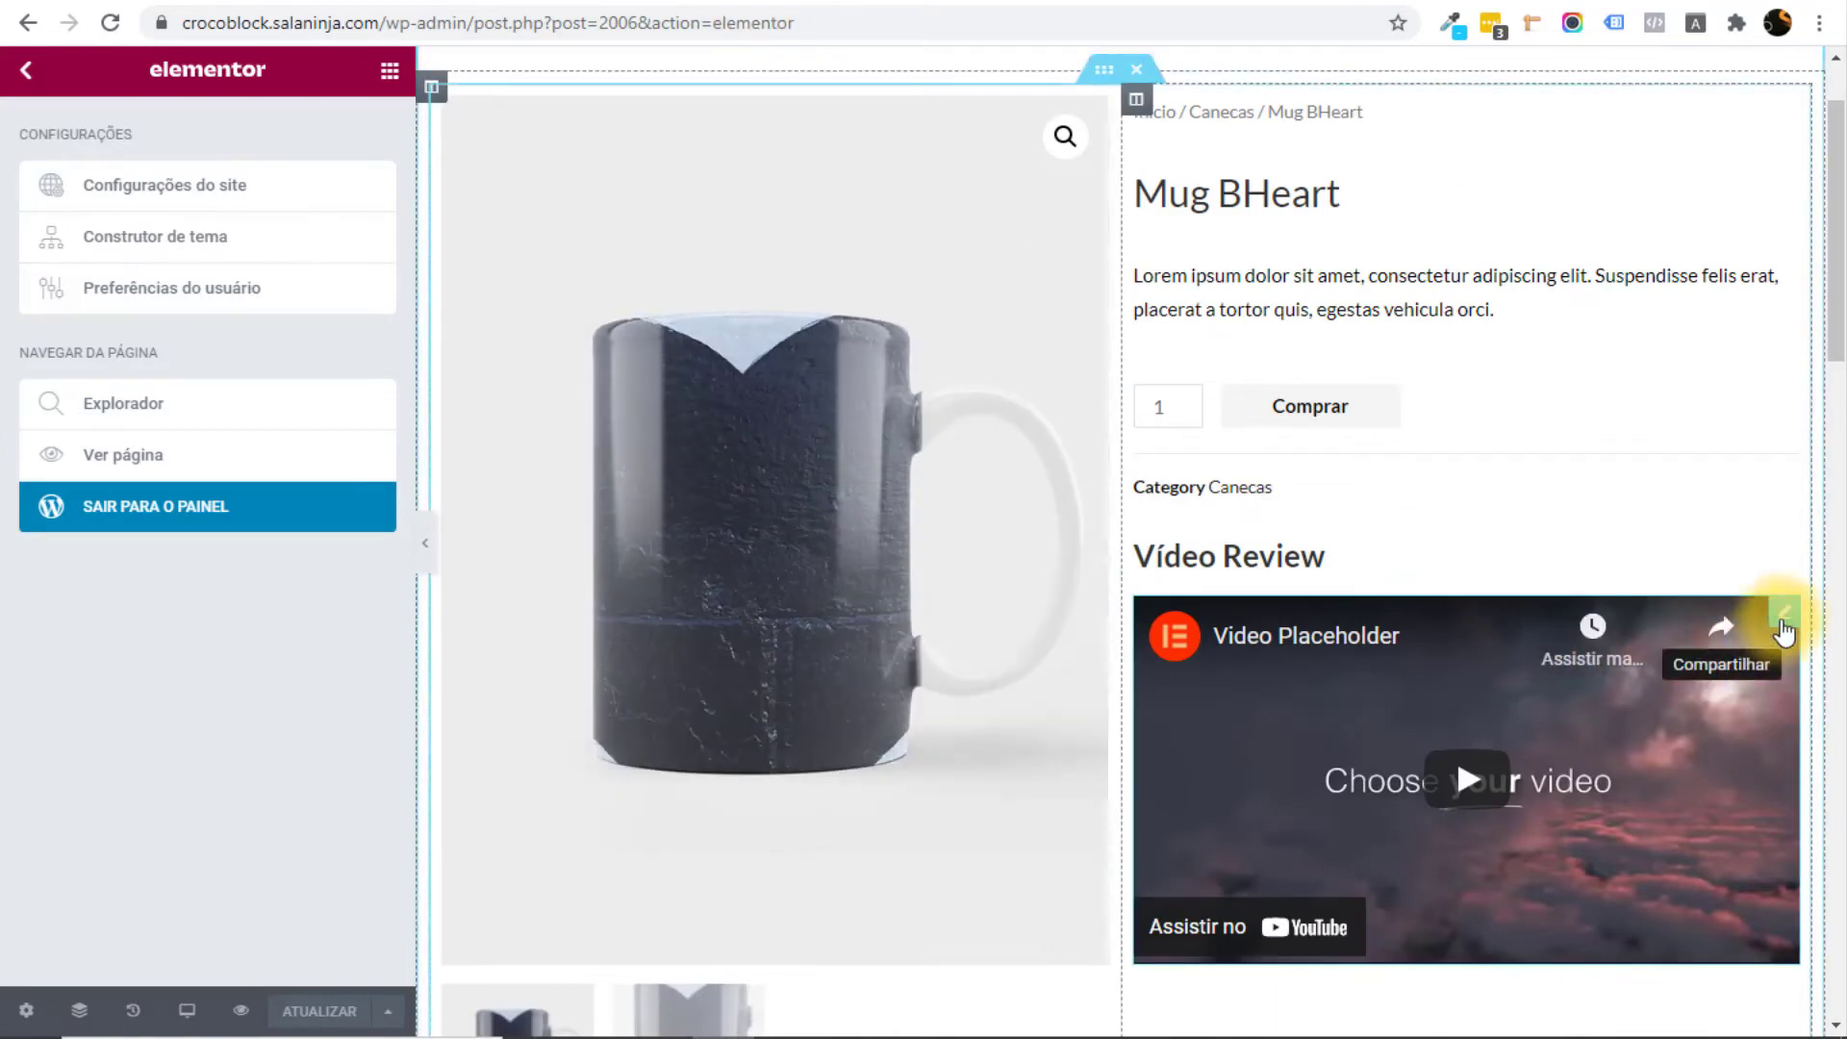
drag(1783, 630, 1382, 130)
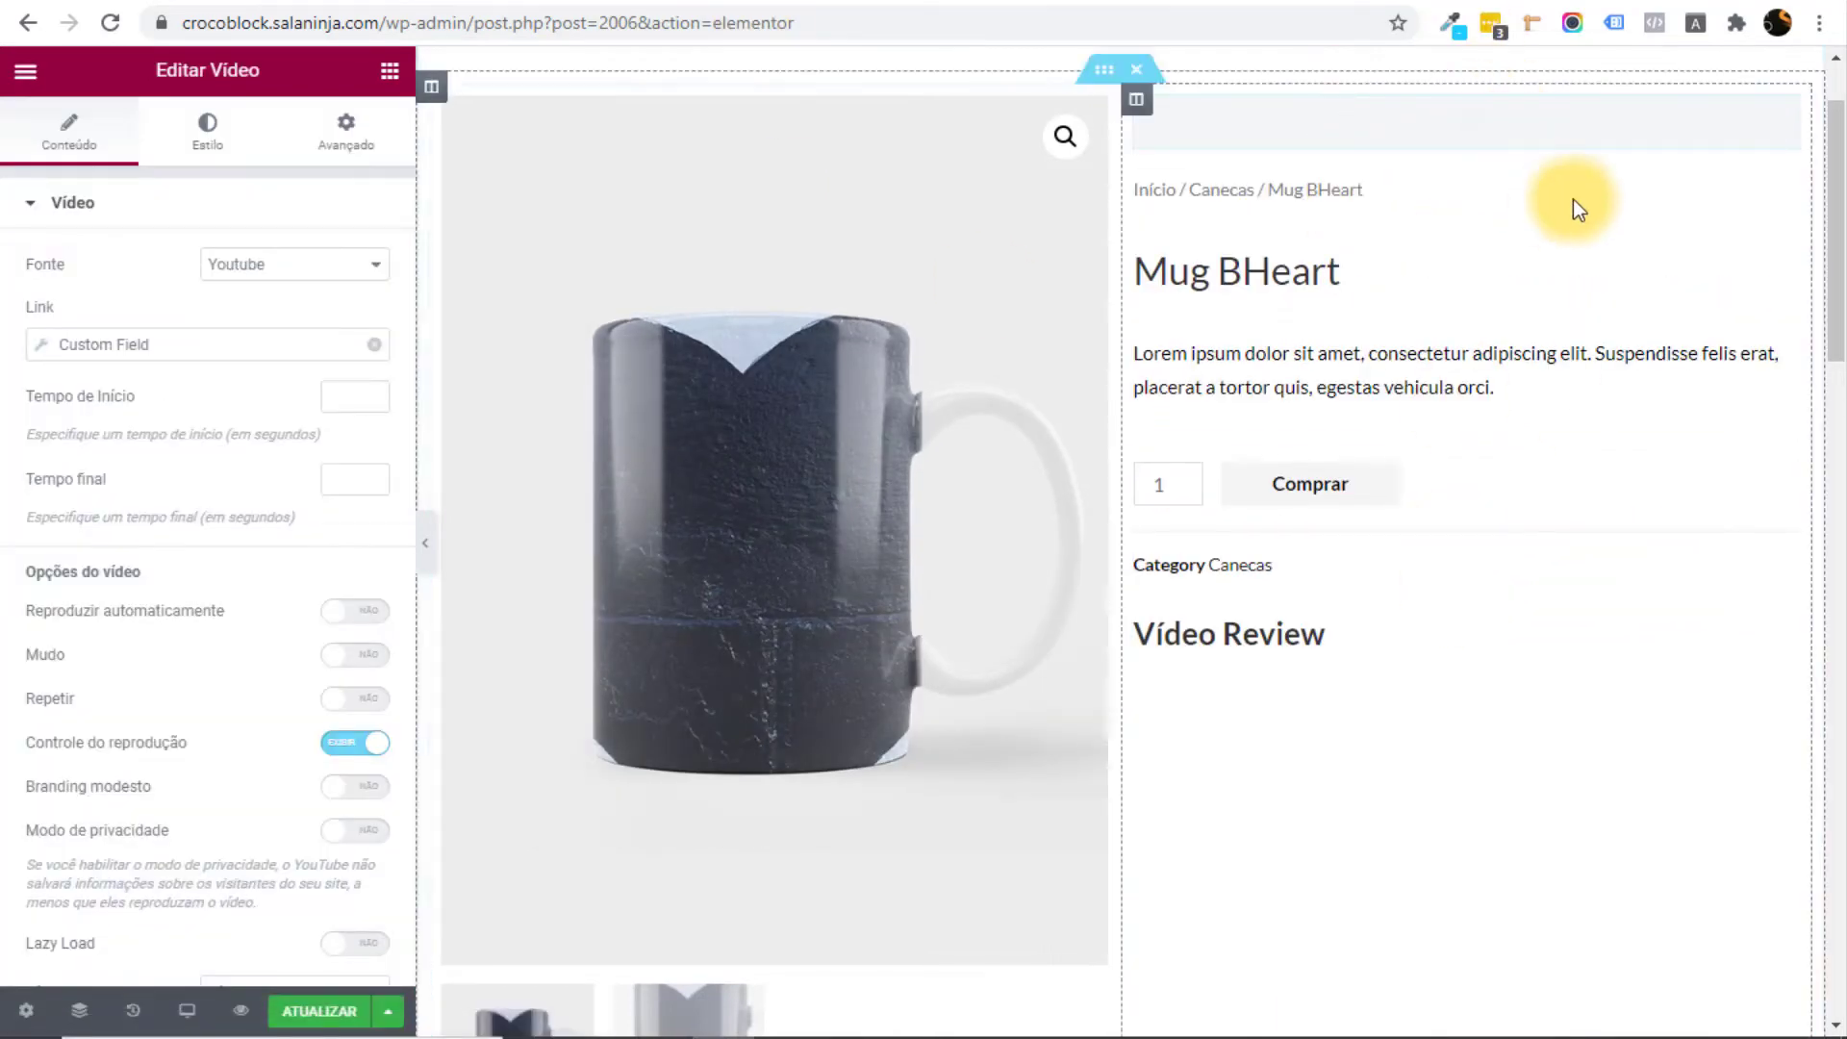
drag(1832, 134, 1839, 289)
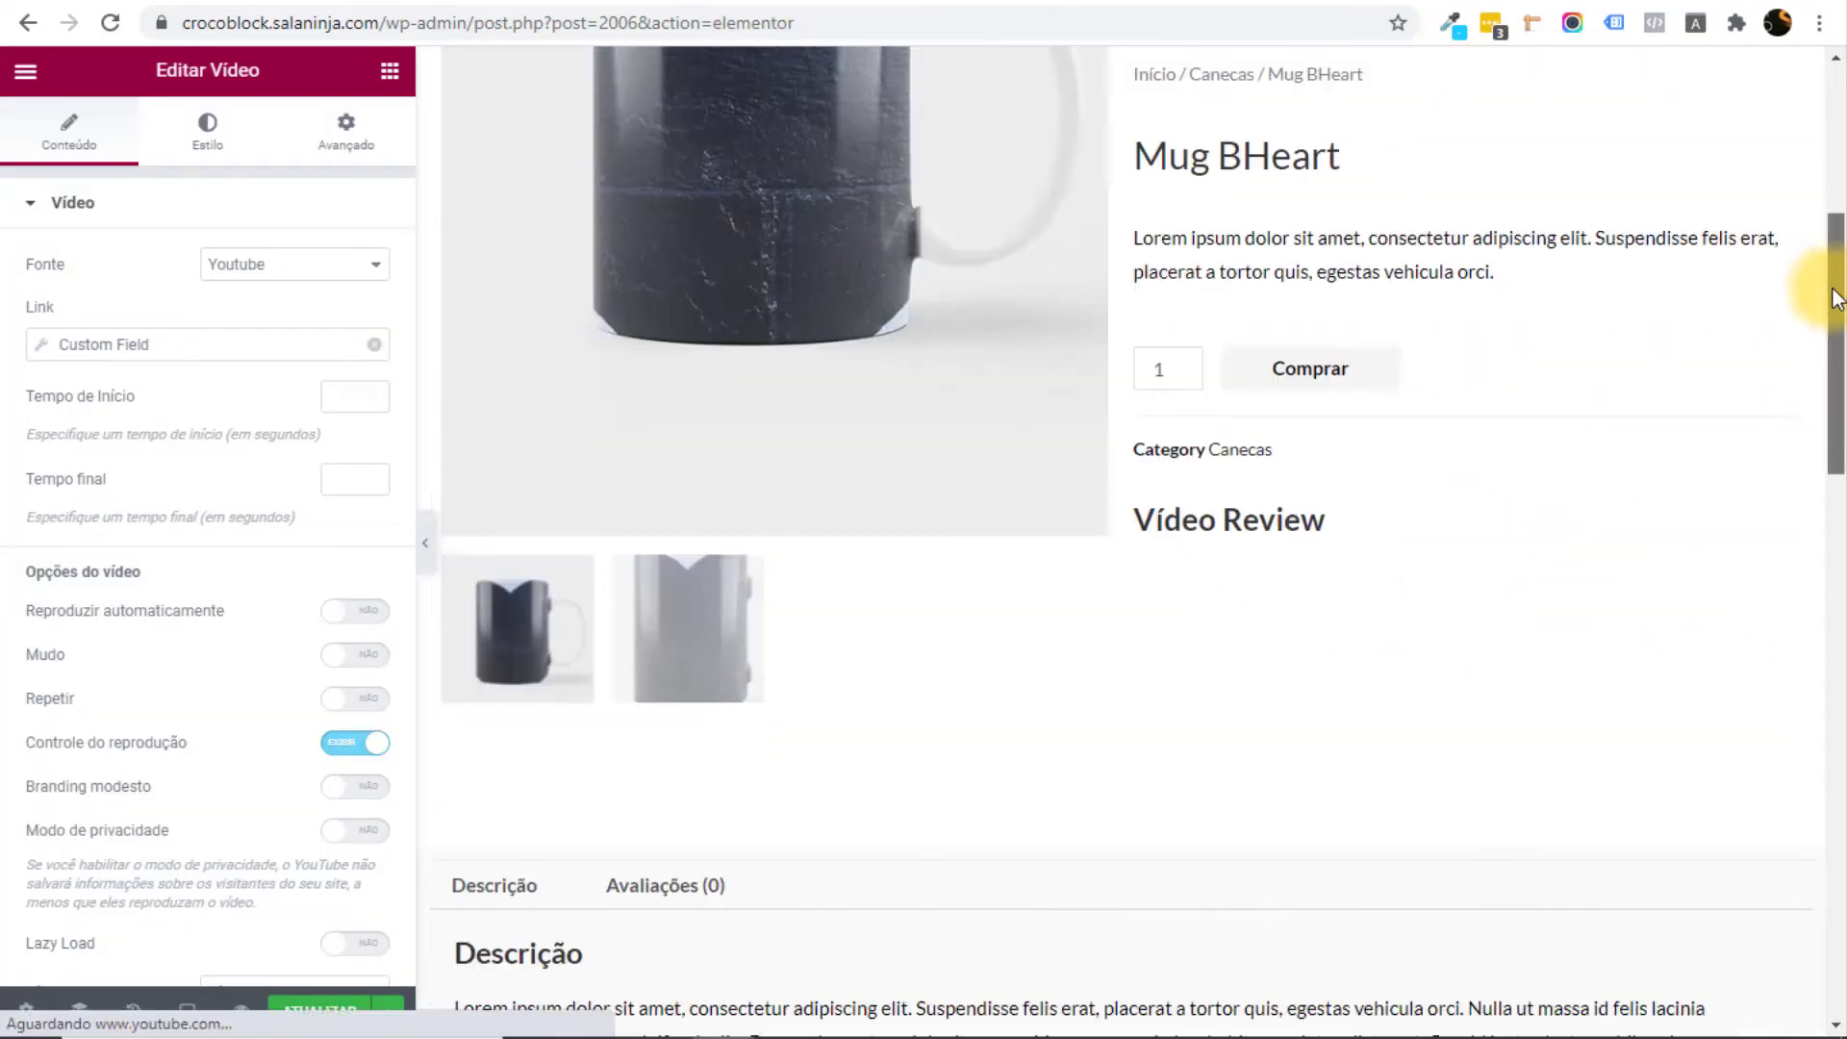
Search the widgets for "video" and place a Video Player widget between the product title and the short description.
click(177, 169)
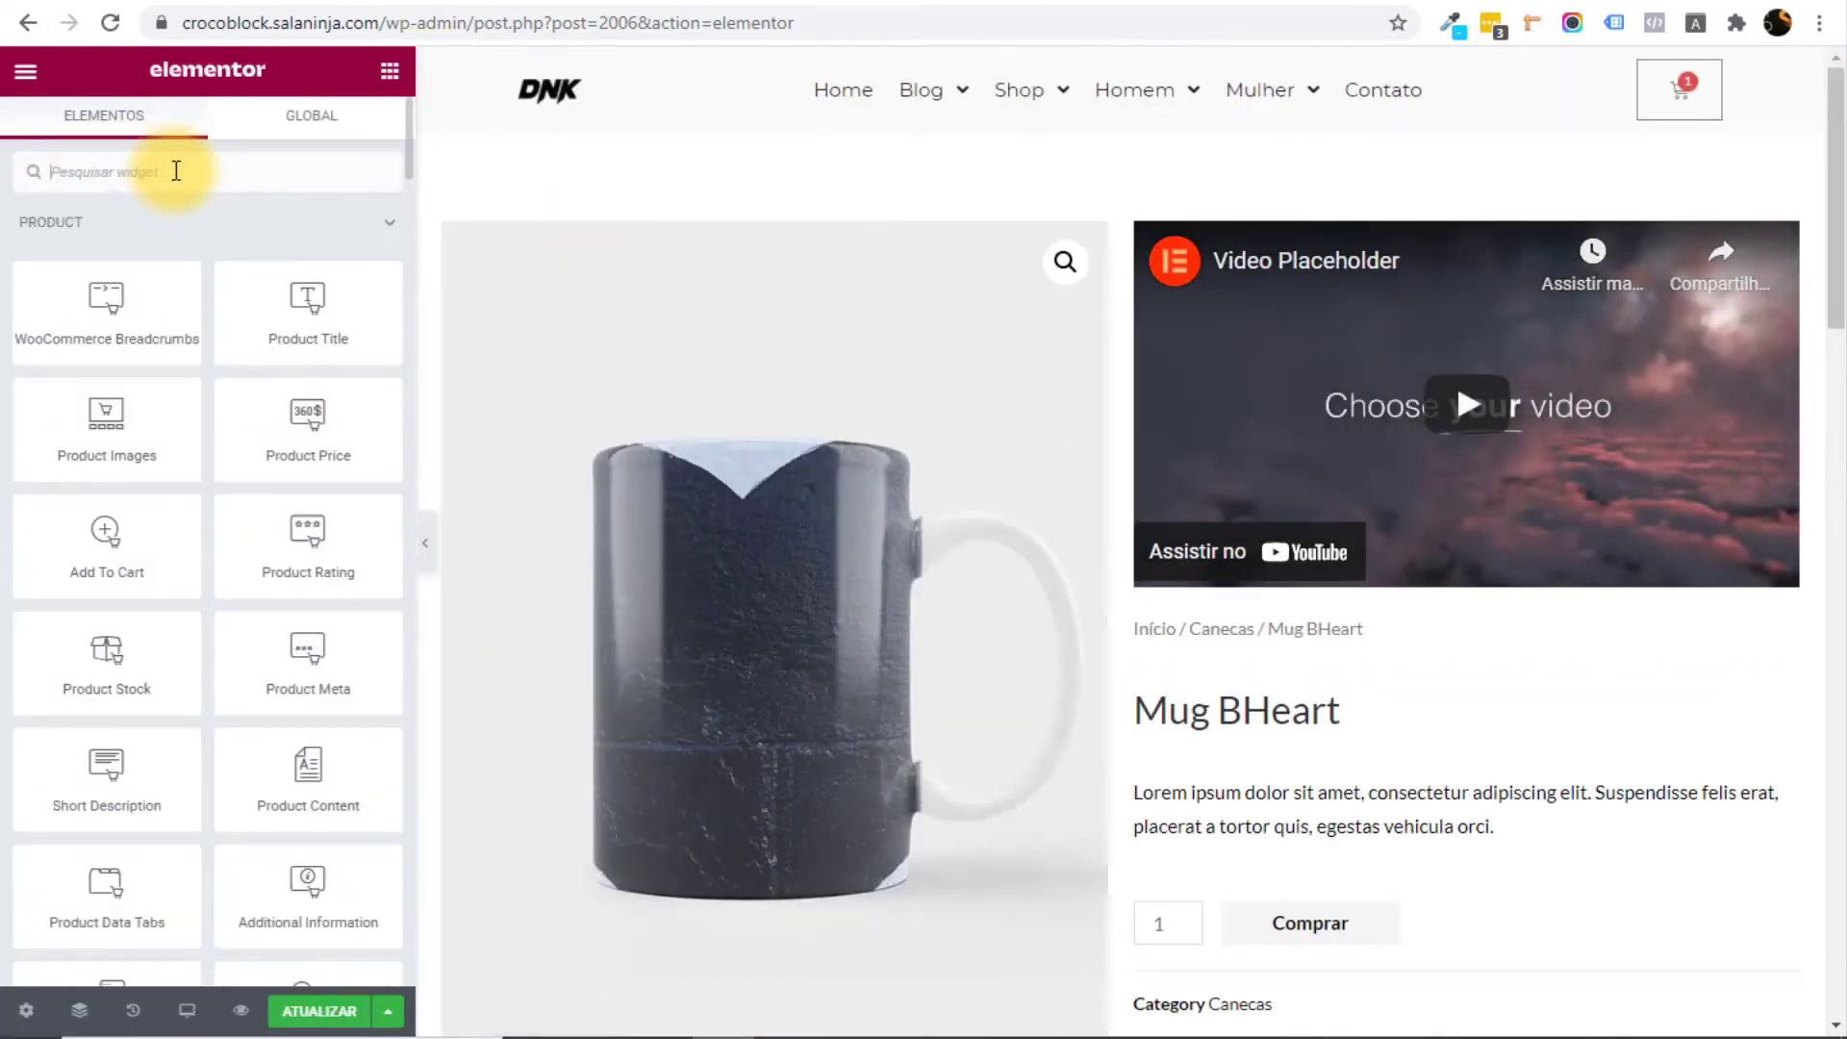
text(video)
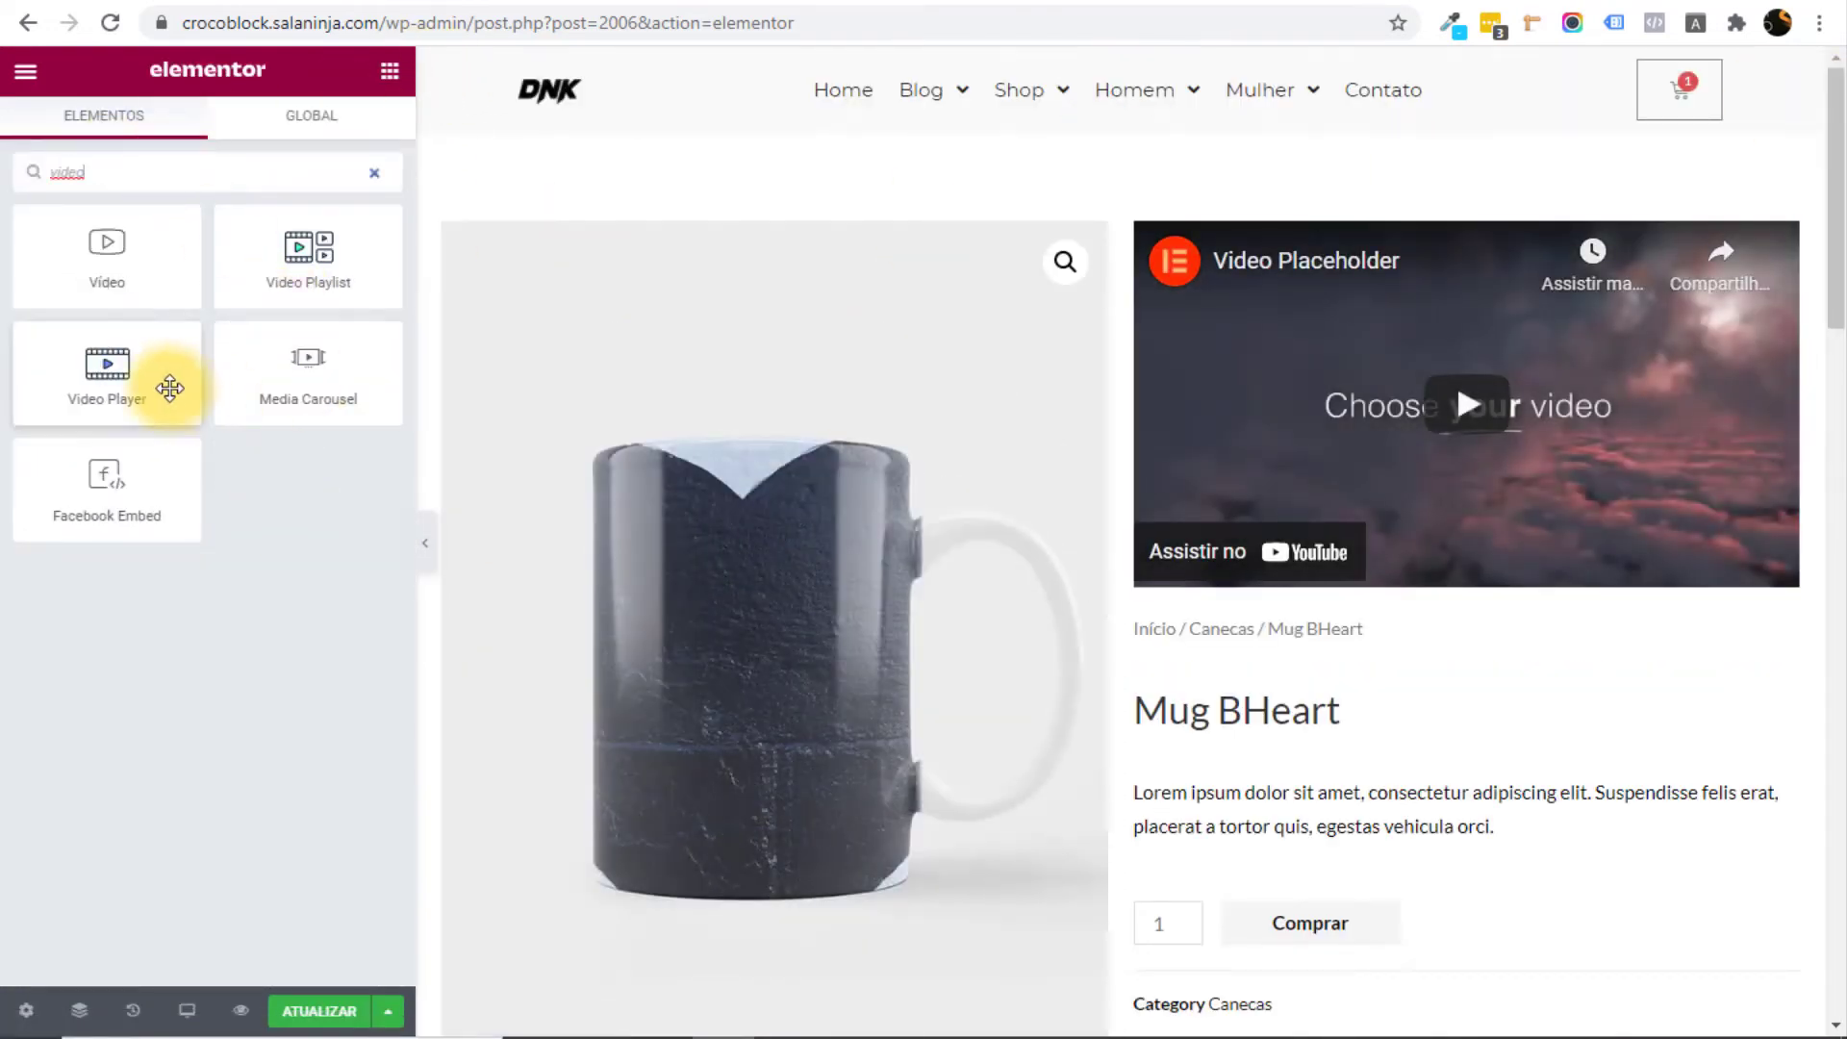
drag(112, 384, 1406, 833)
scroll(1405, 833, down, 3)
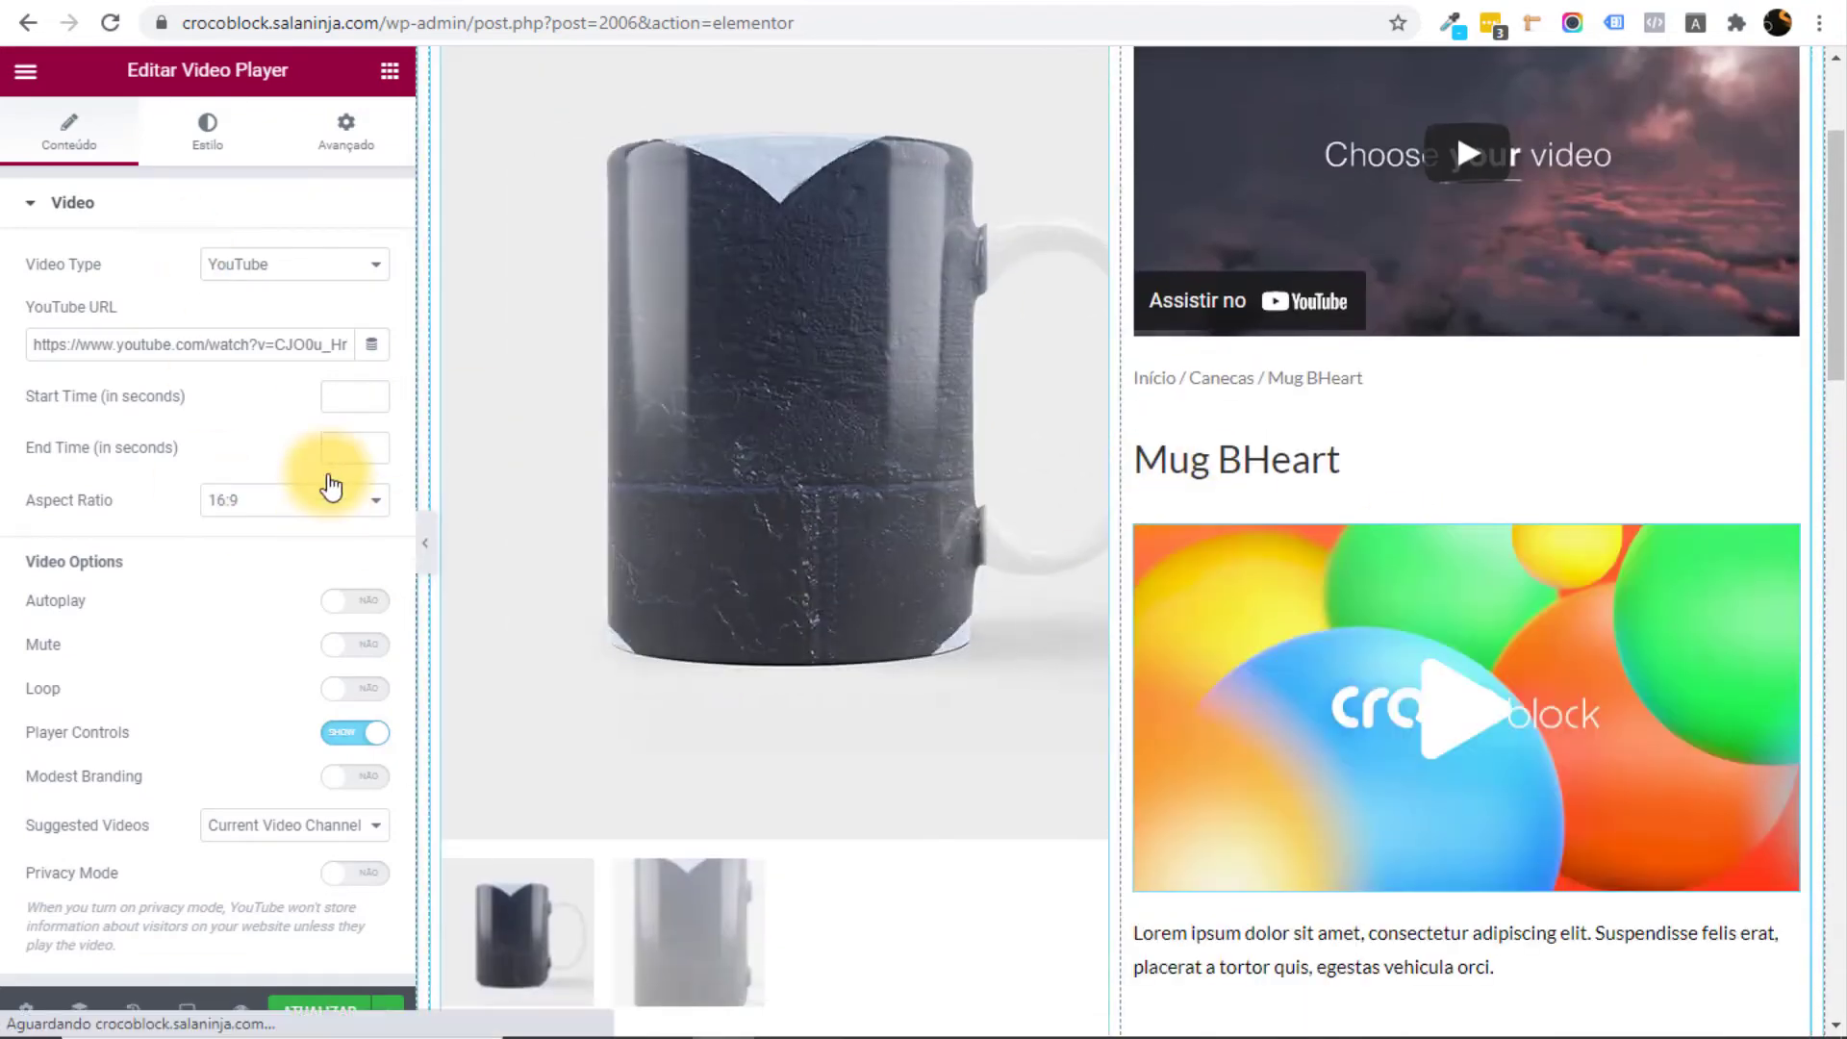
Set the Video Player's YouTube URL to the JetEngine dynamic tag Custom Field with the field Vídeo Review.
click(370, 350)
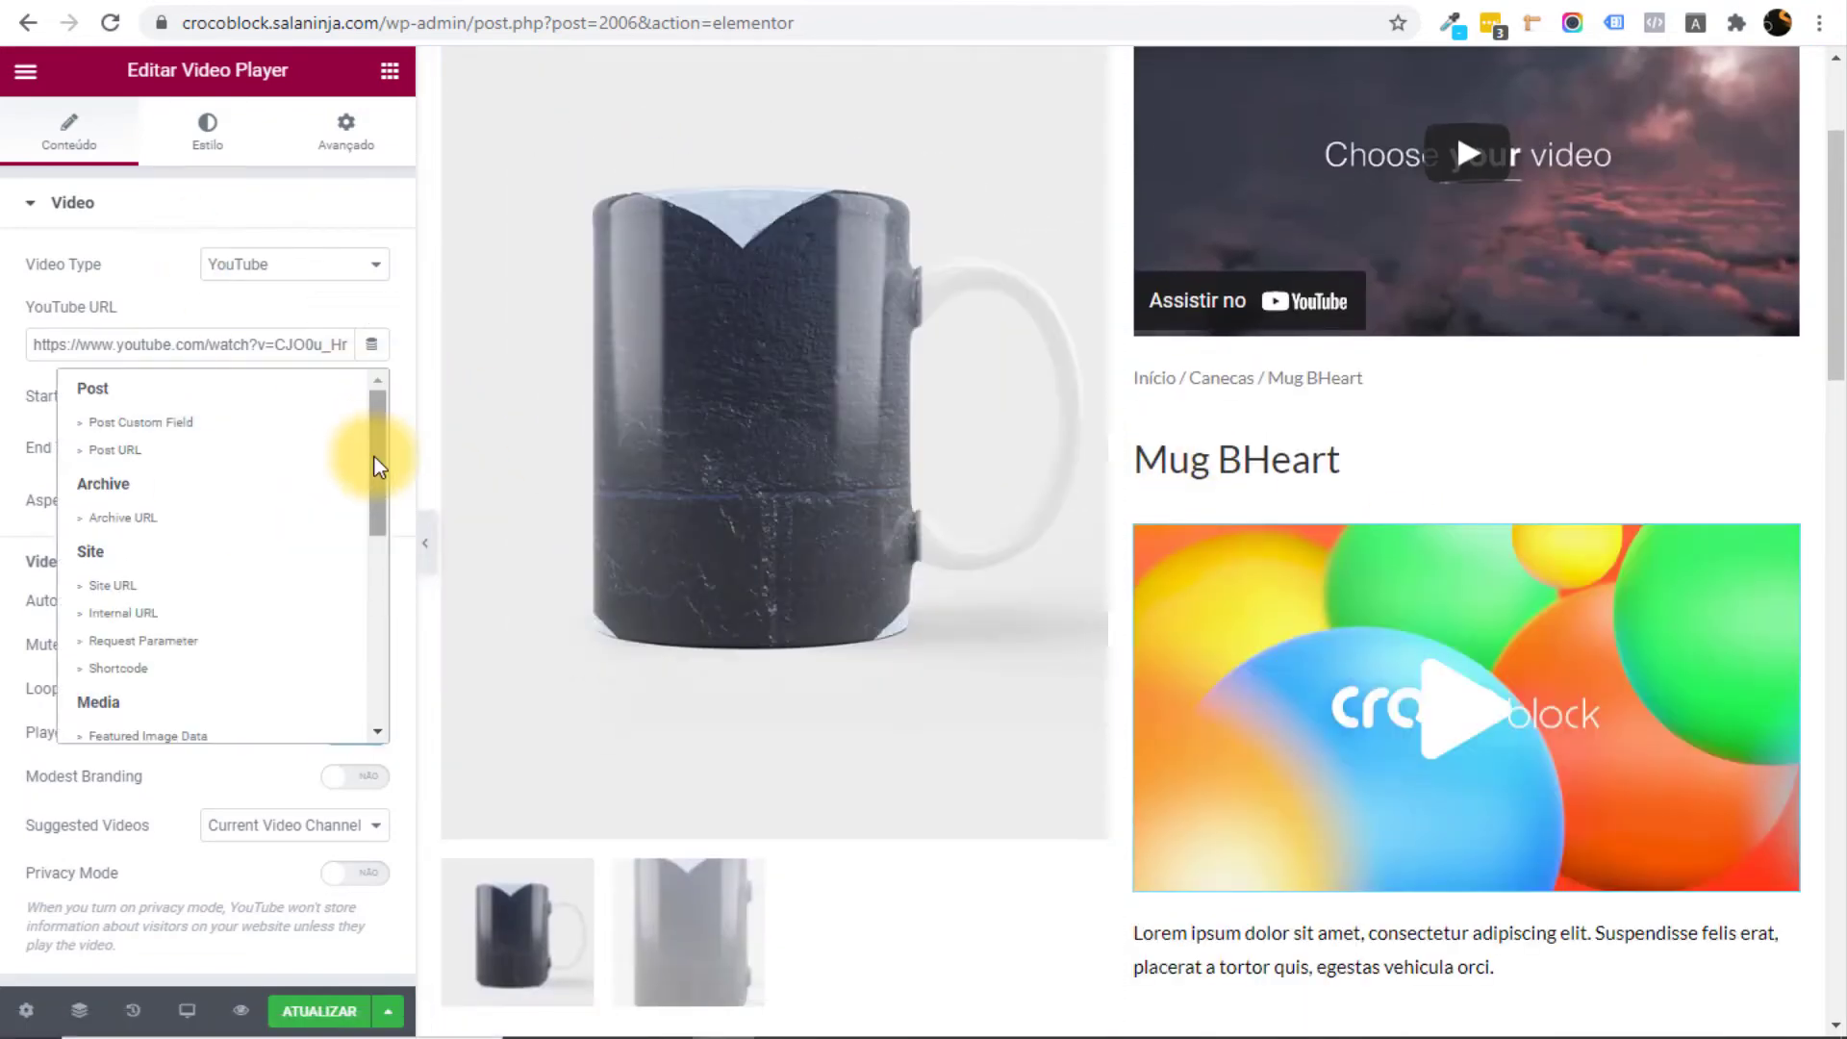
drag(373, 458, 349, 679)
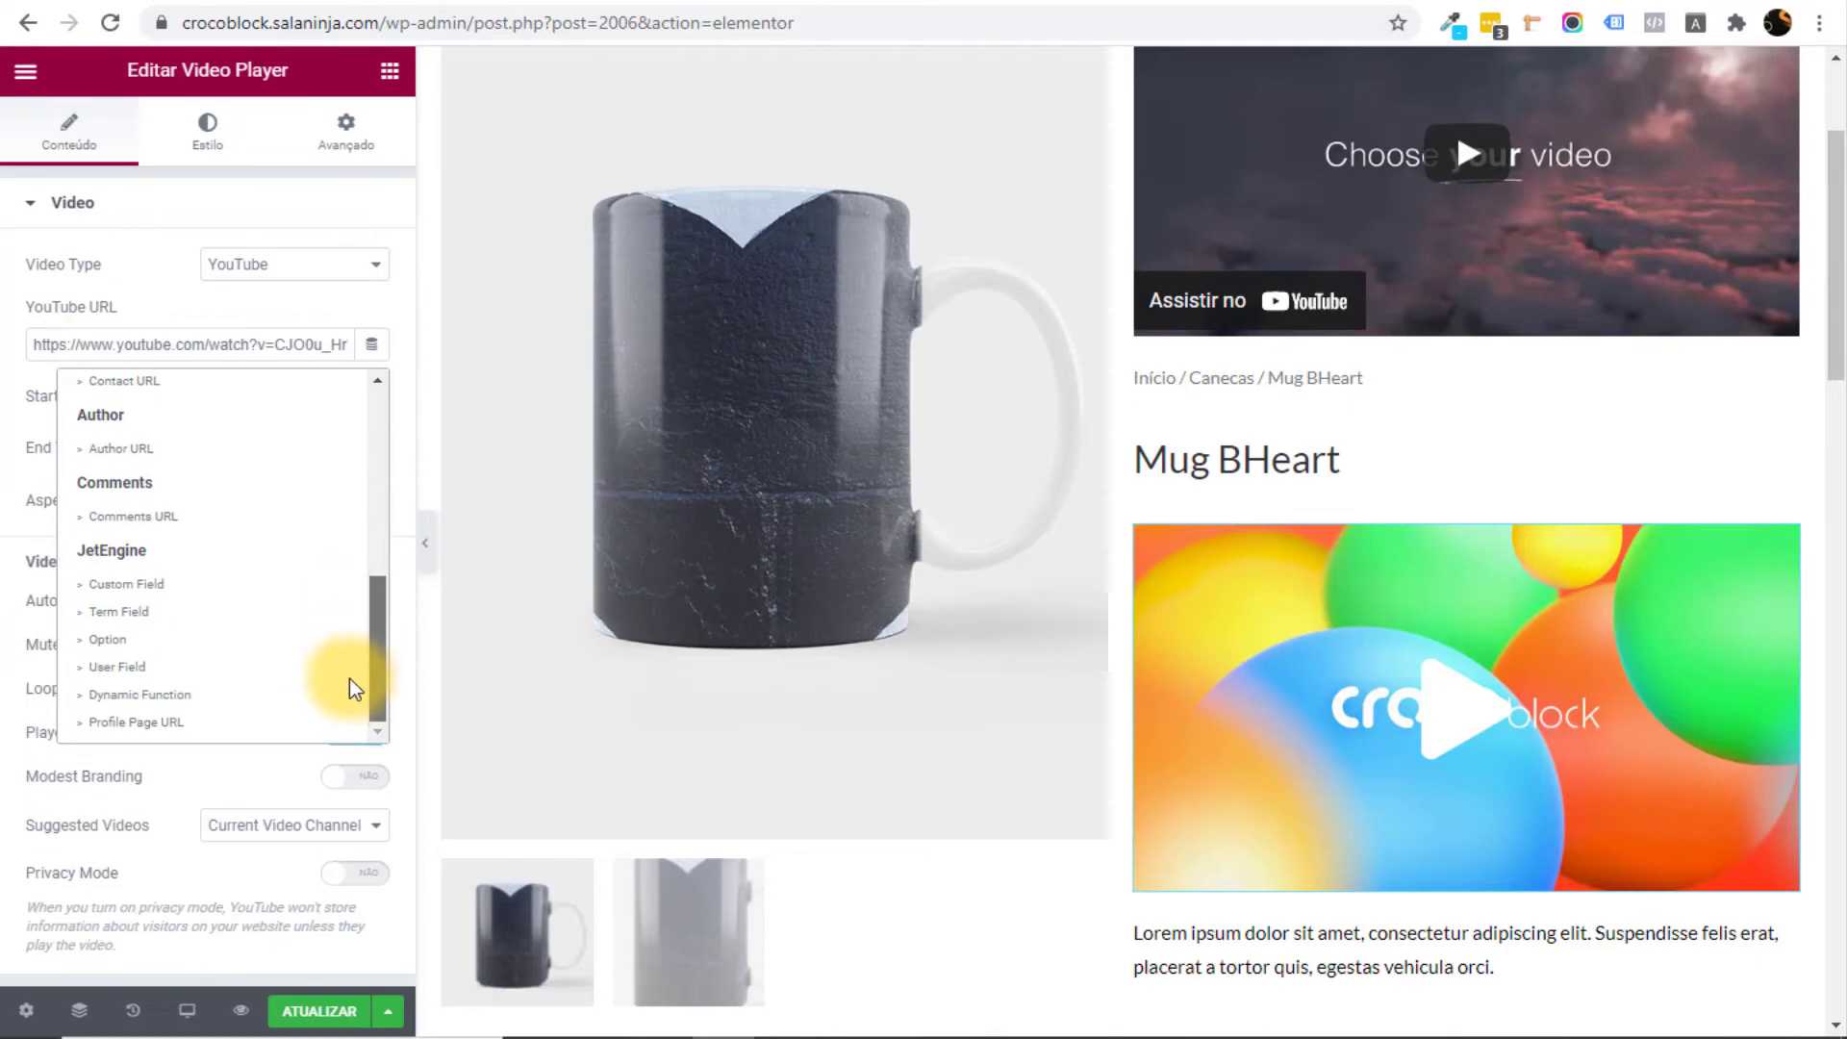
click(159, 587)
click(243, 457)
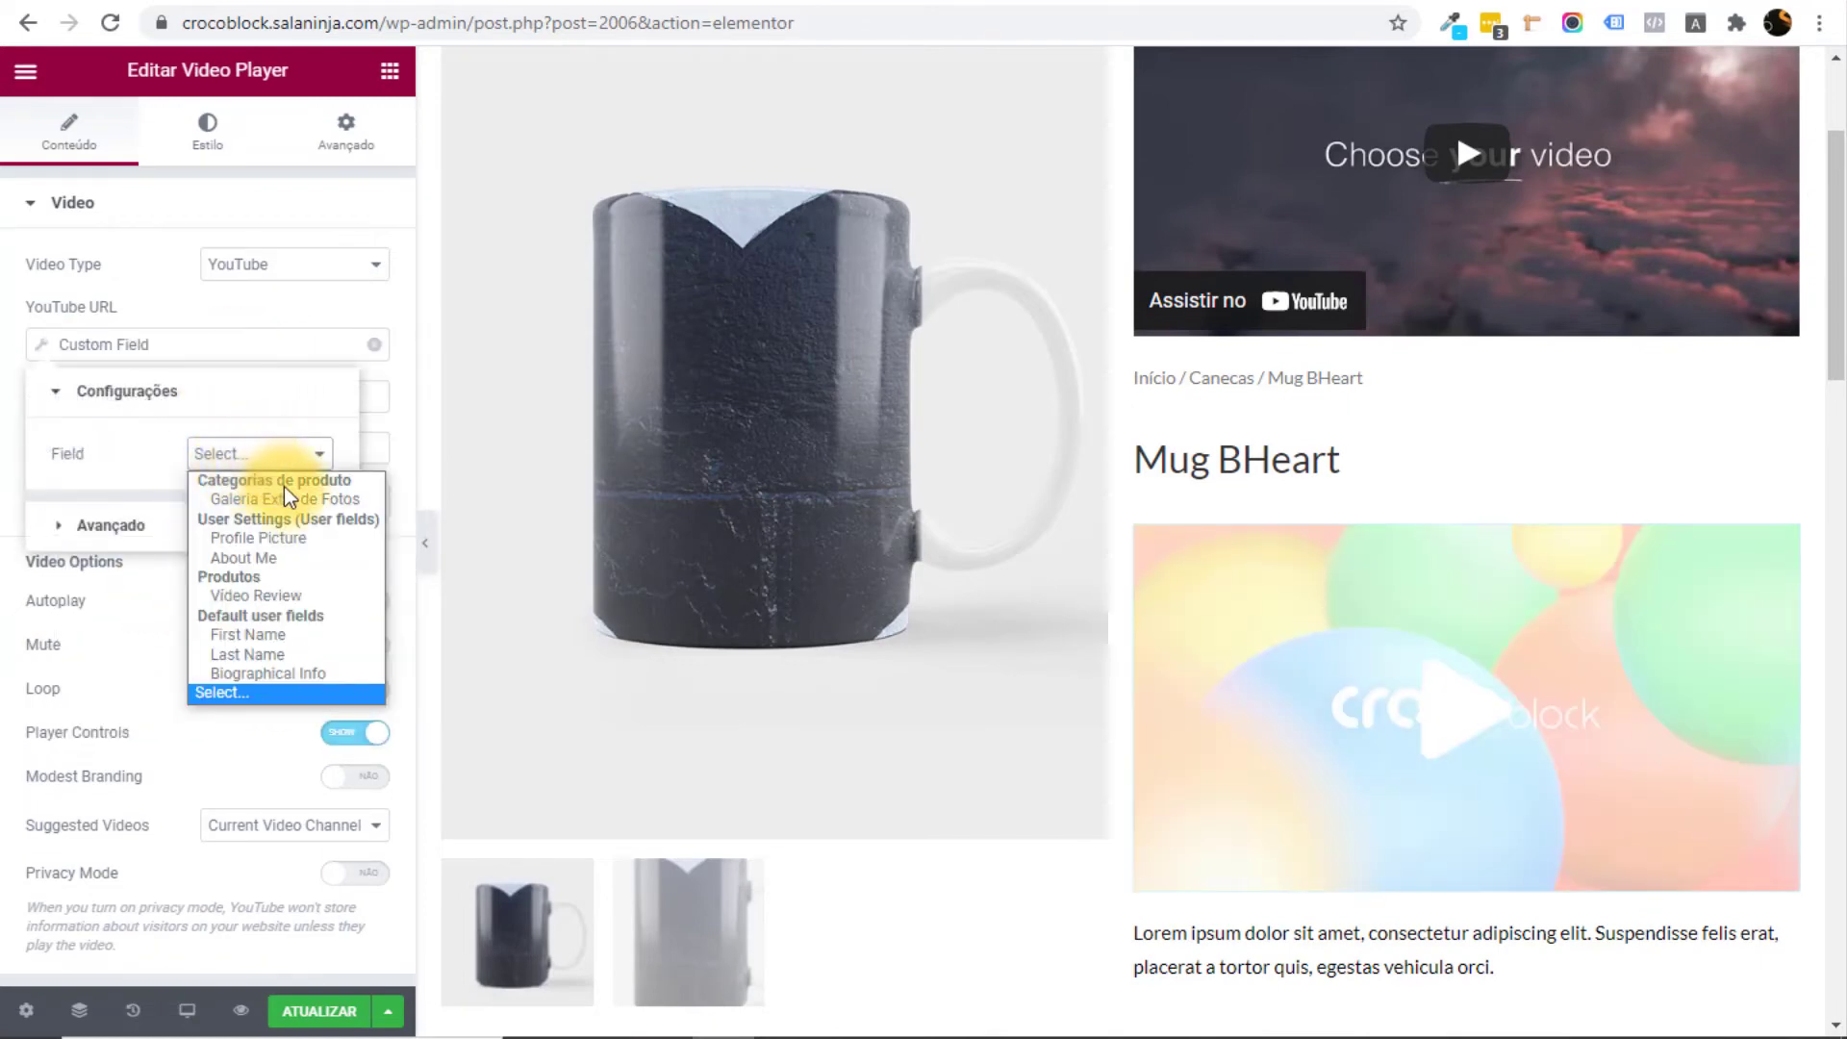
click(281, 594)
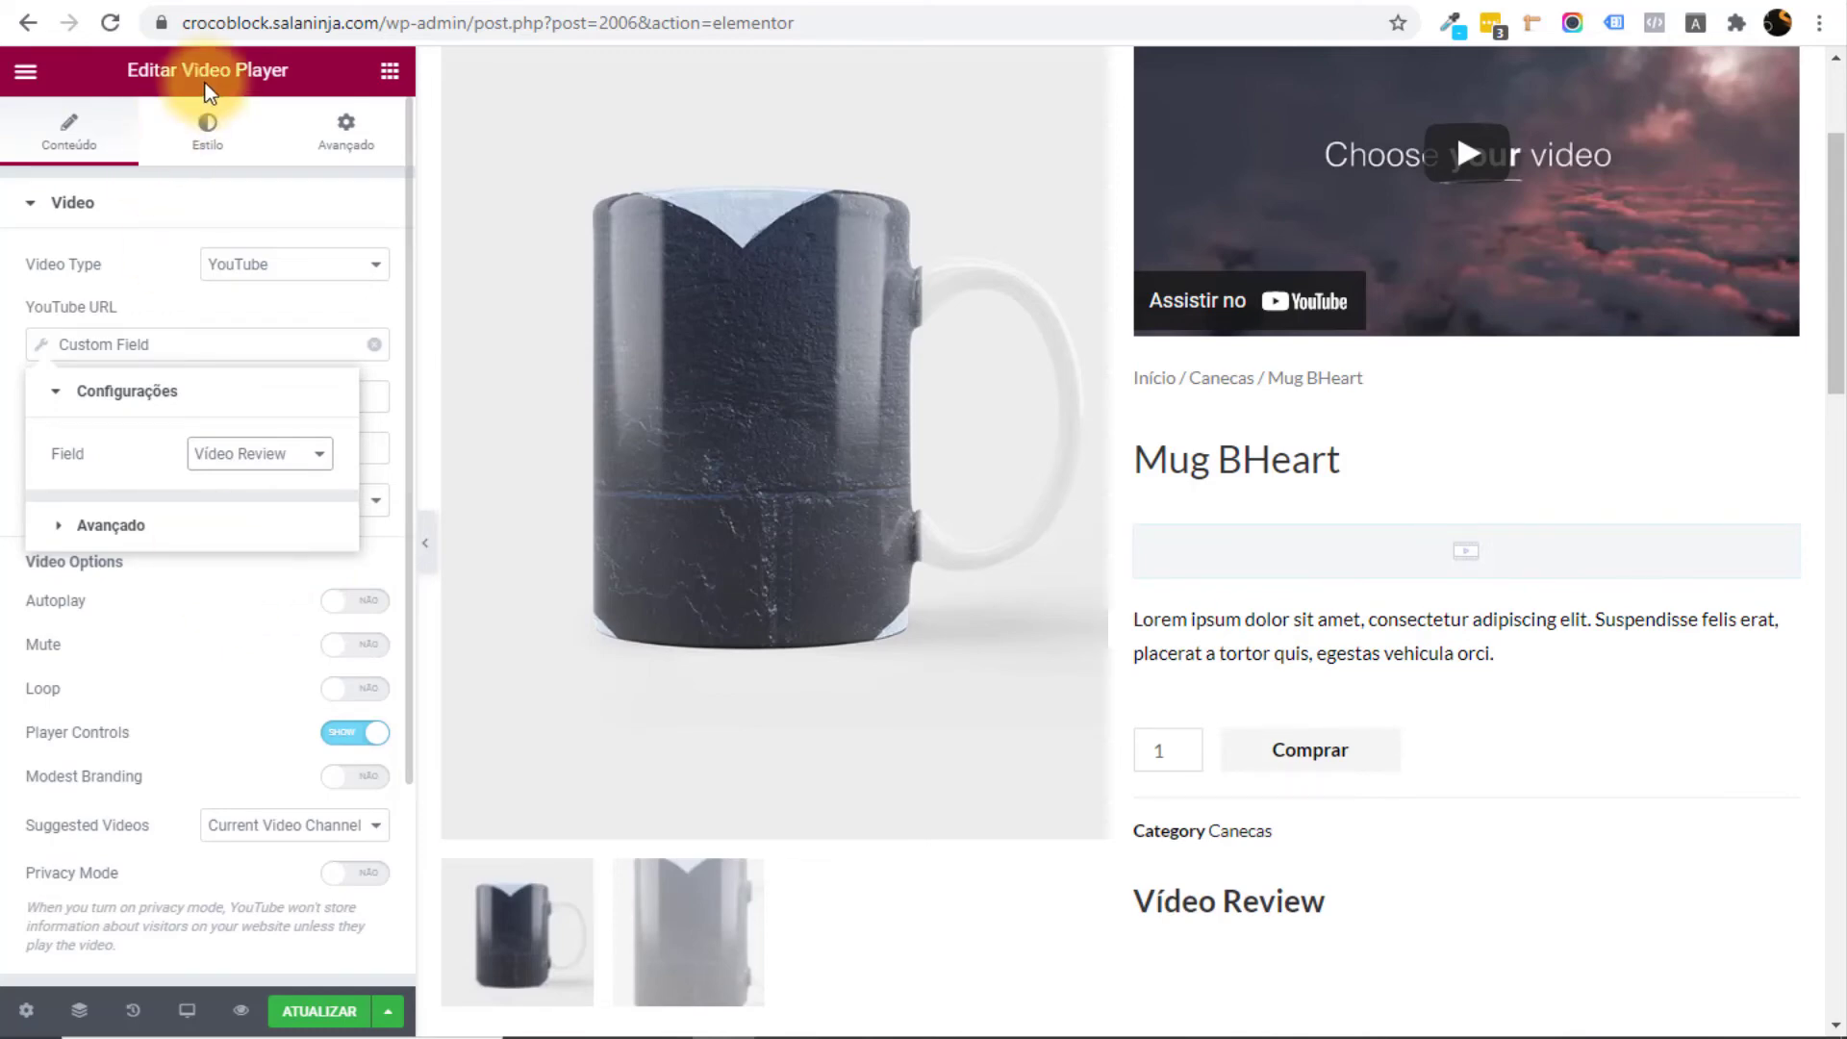
drag(183, 71, 288, 71)
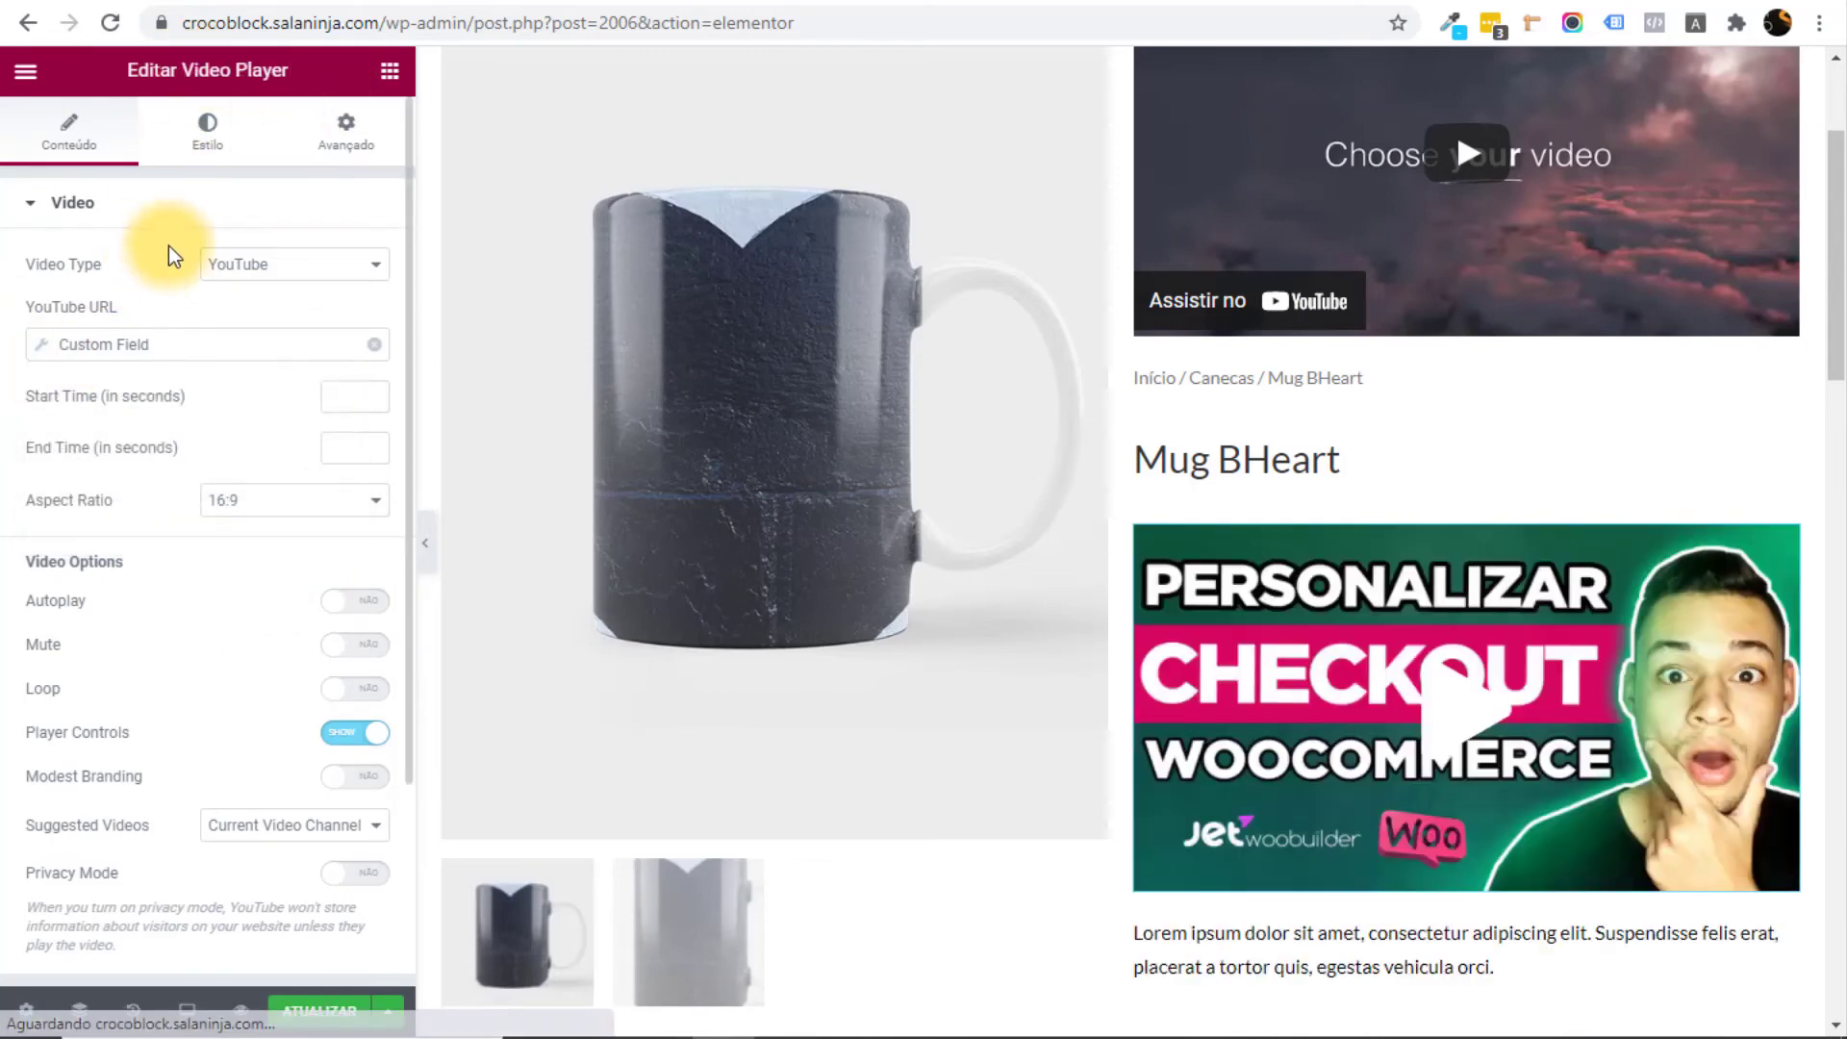
Delete the original Vídeo widget above the breadcrumbs and move the Video Player directly below the Vídeo Review heading.
scroll(182, 327, down, 3)
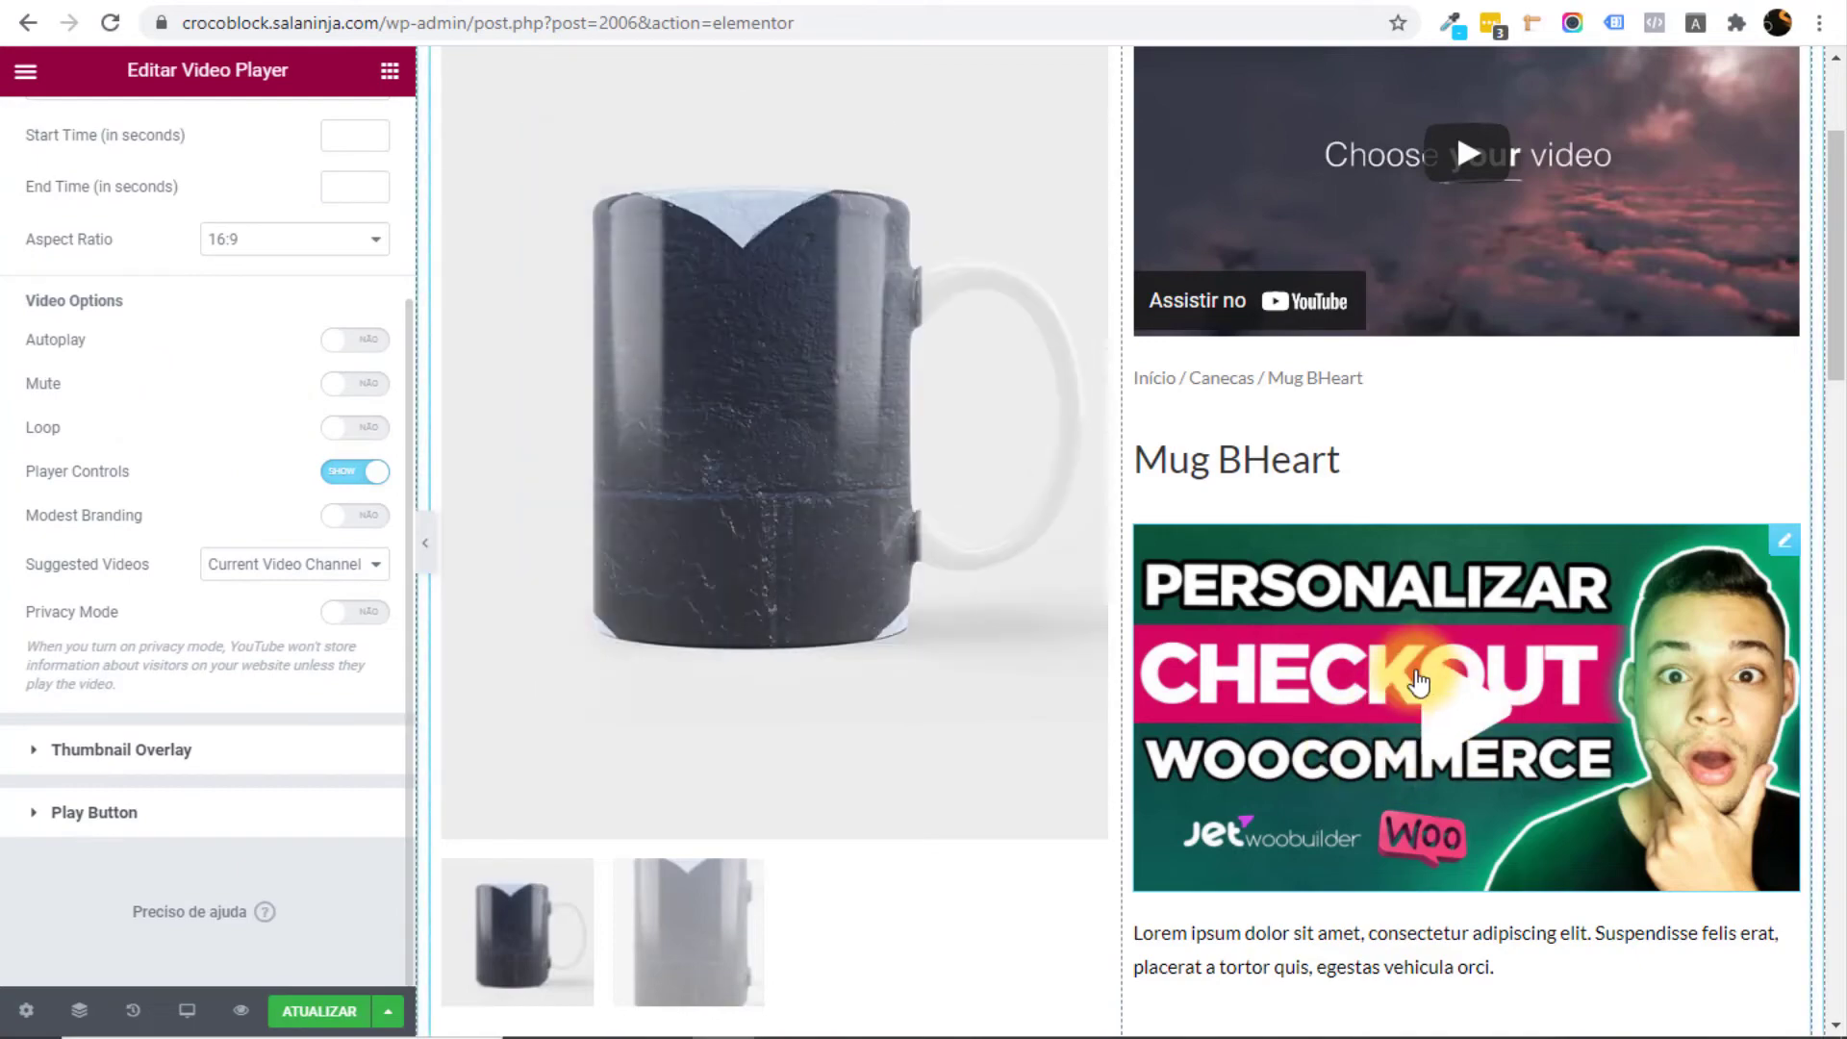
scroll(1593, 372, up, 3)
right_click(1653, 495)
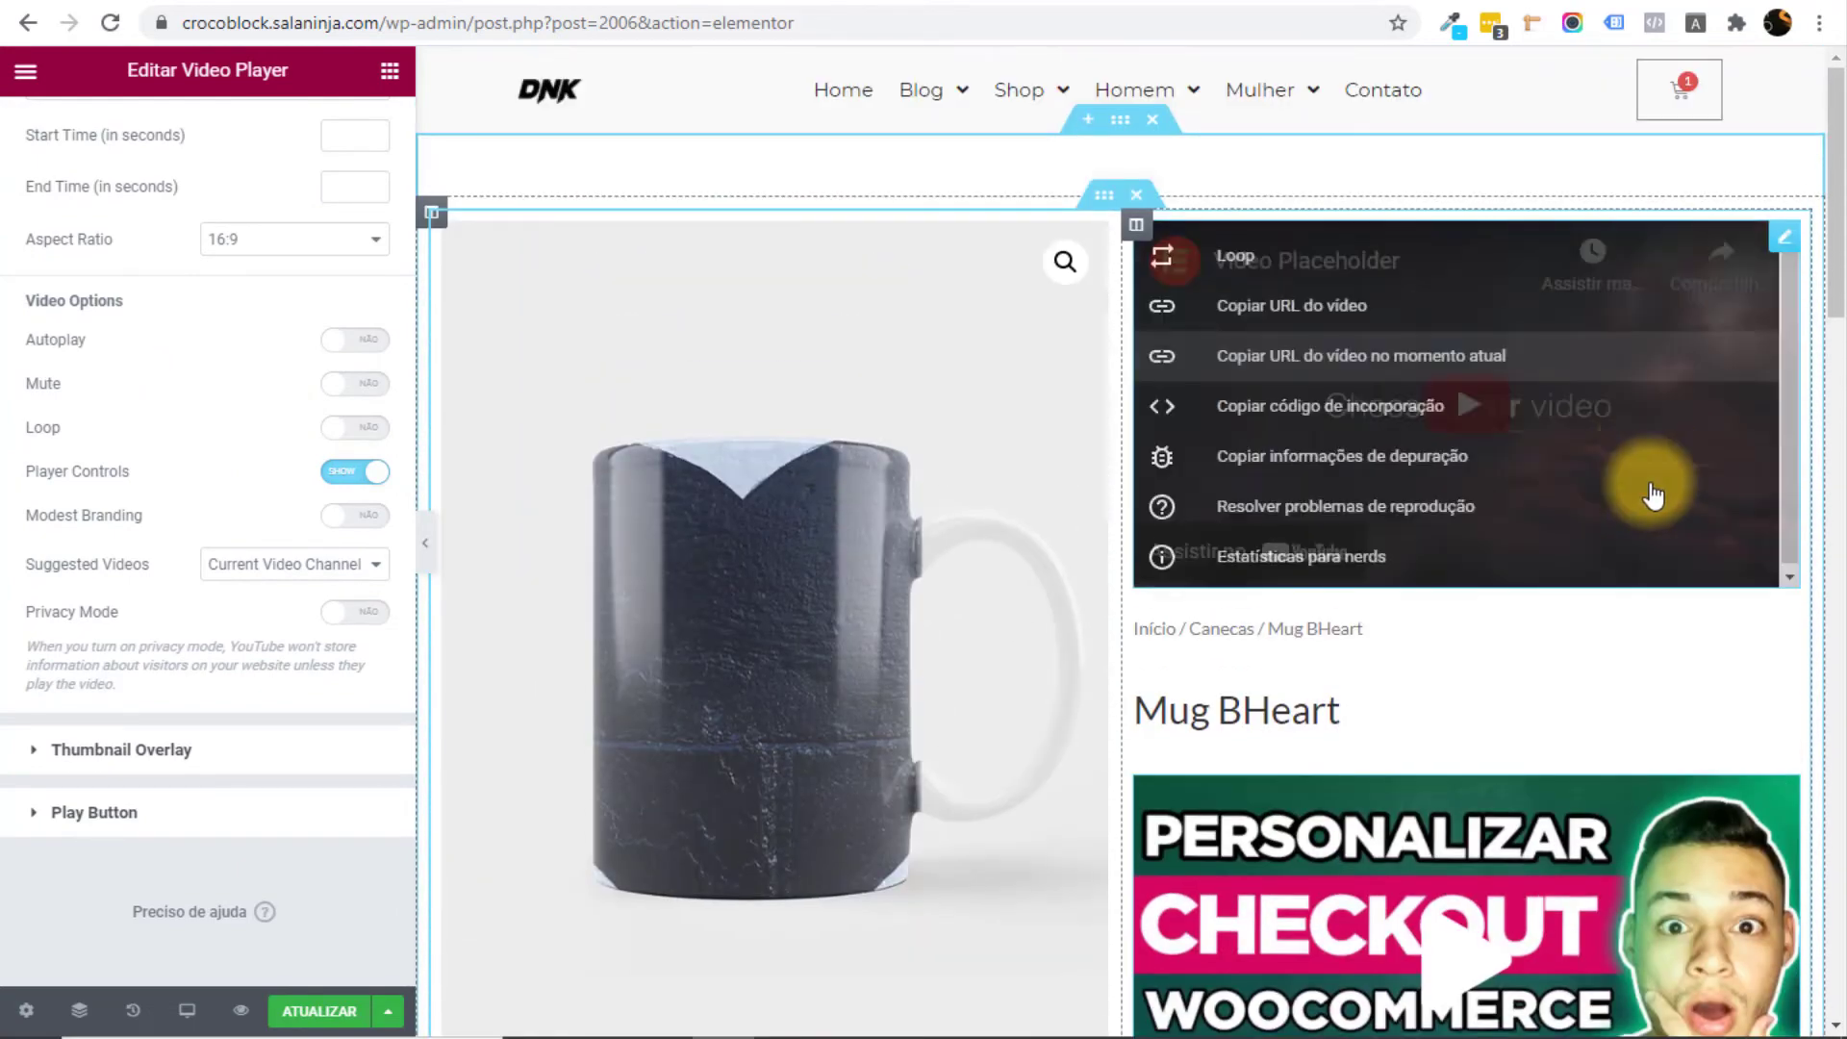
right_click(1780, 248)
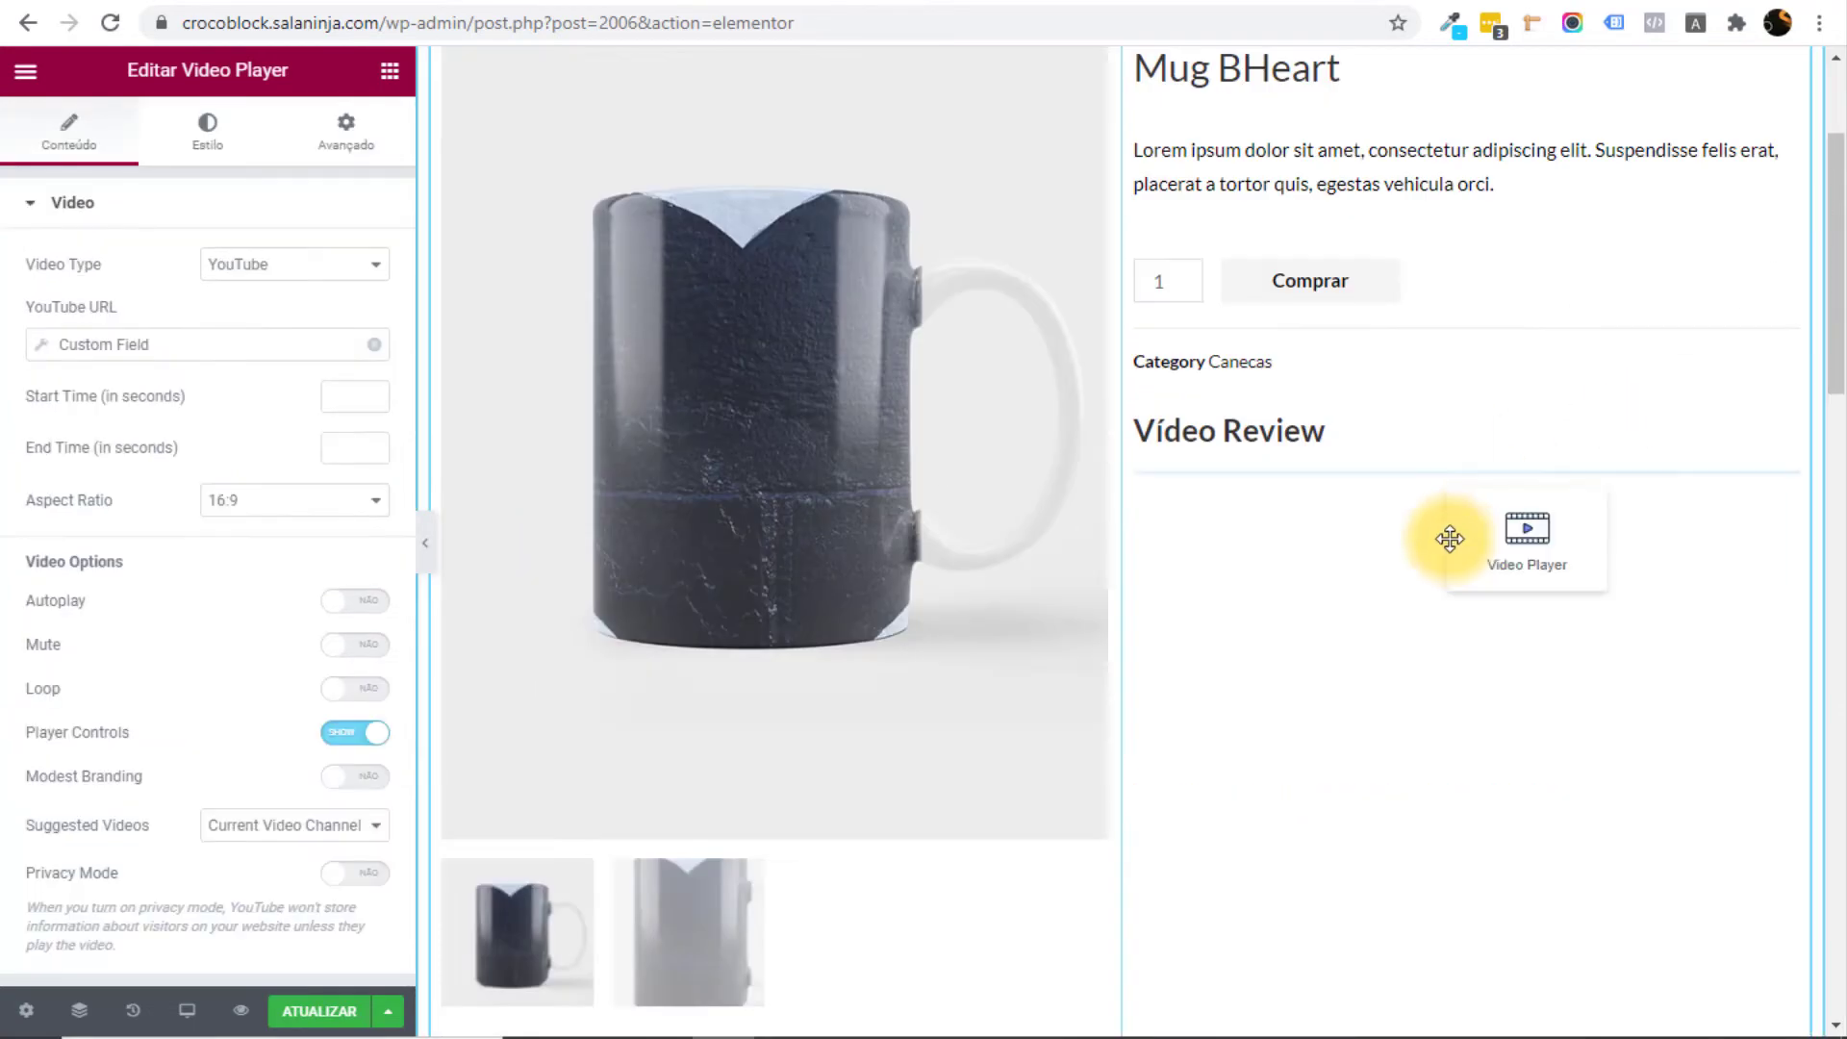
drag(1443, 528, 1347, 490)
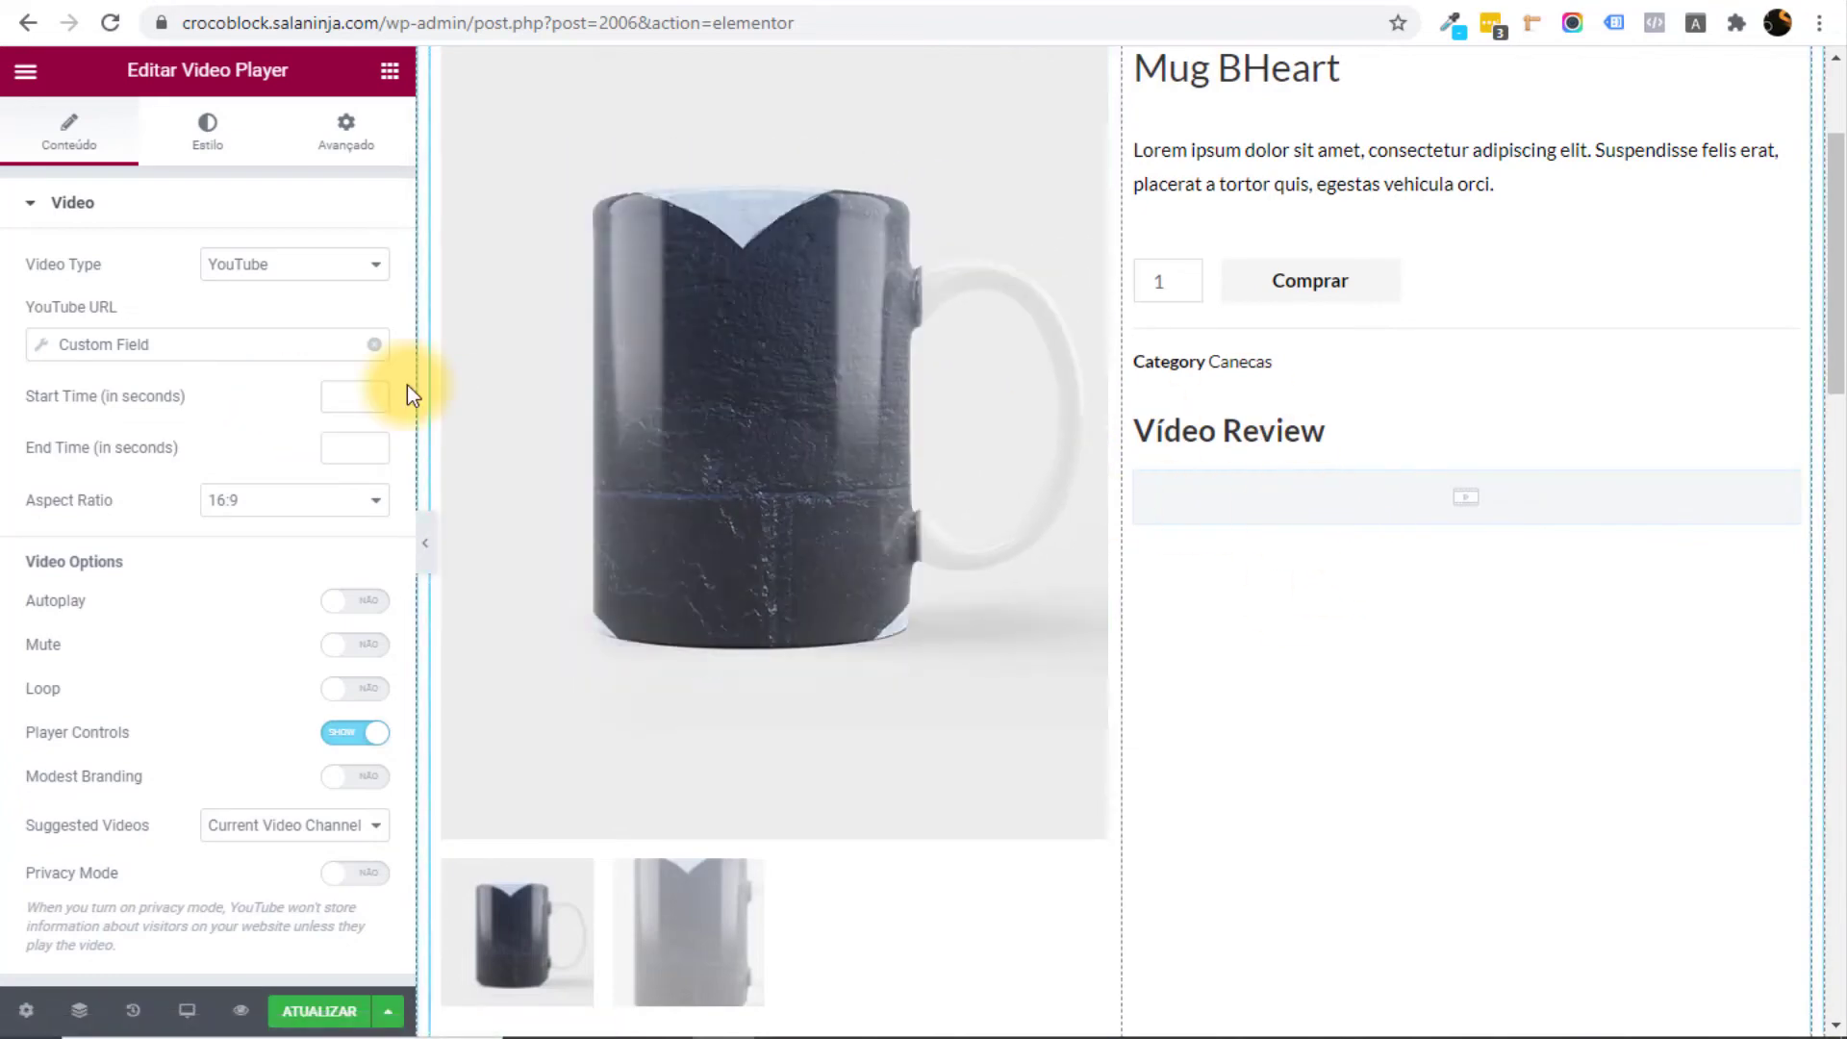
Set the Video Player's play button colour in its normal state to white (#FFFFFF).
scroll(170, 447, down, 3)
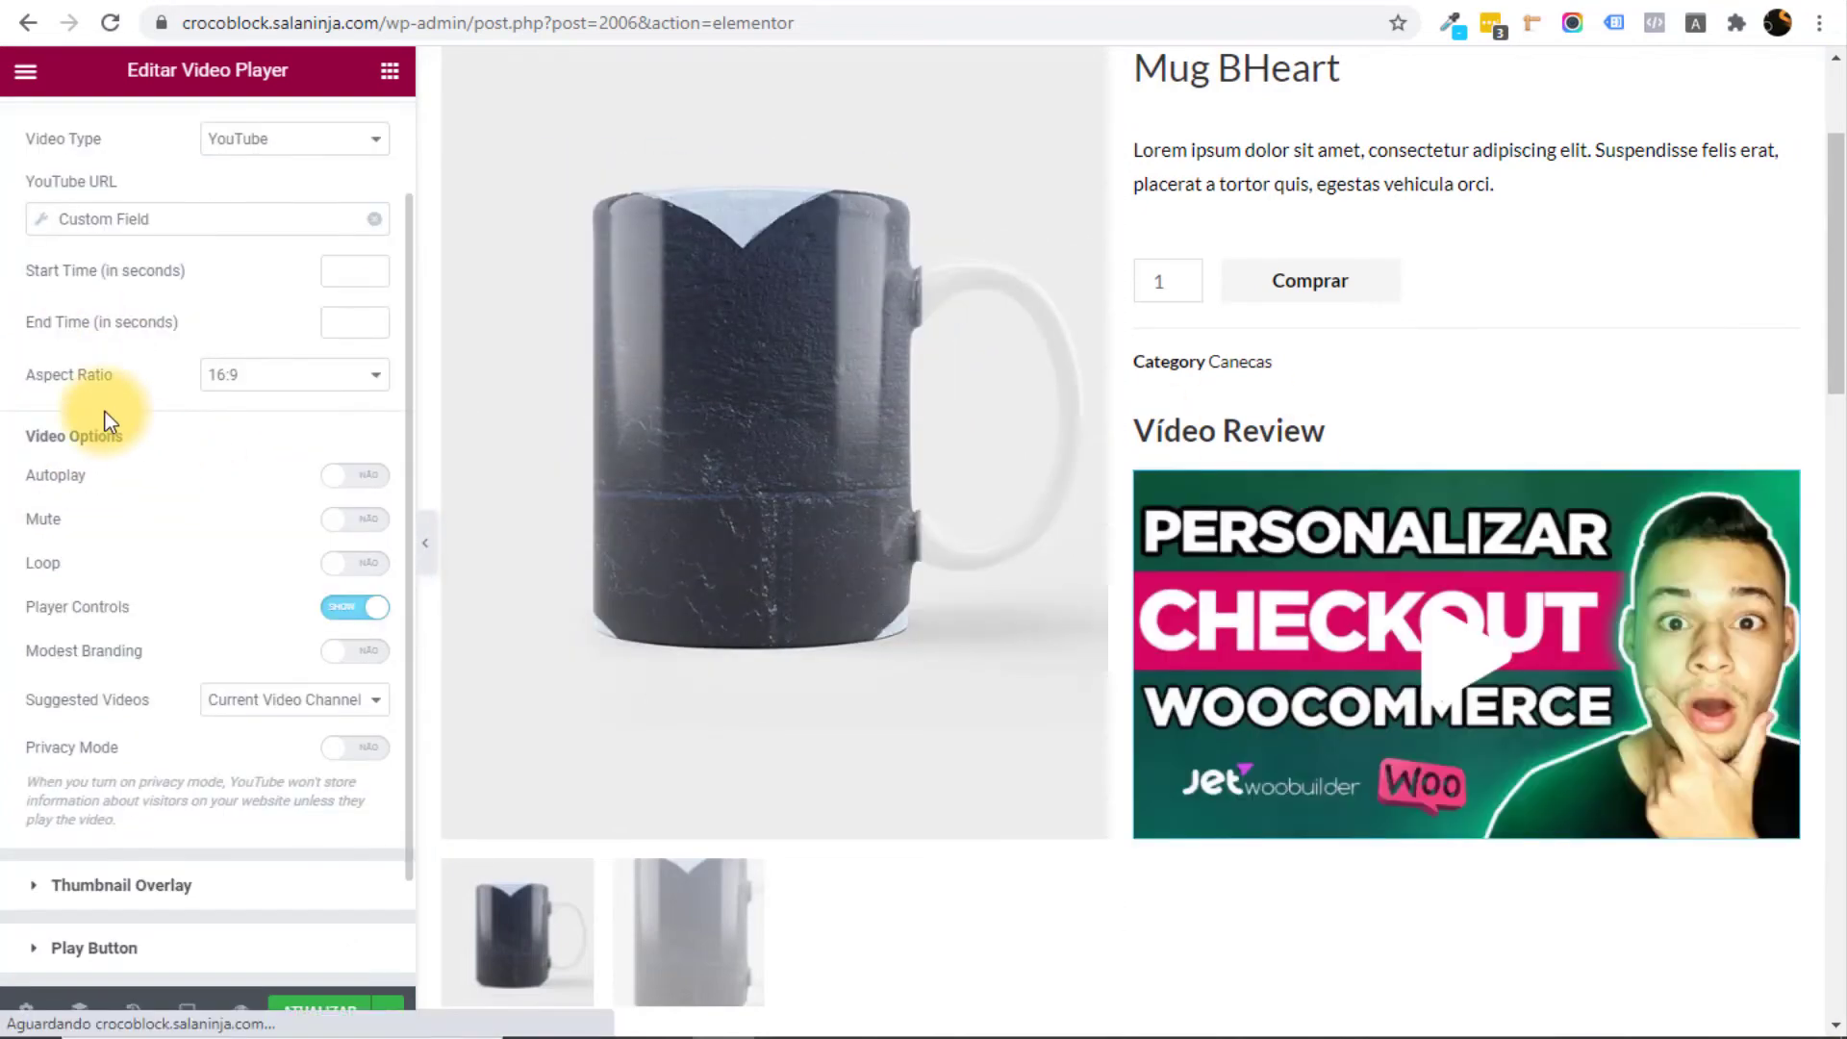
scroll(178, 765, up, 3)
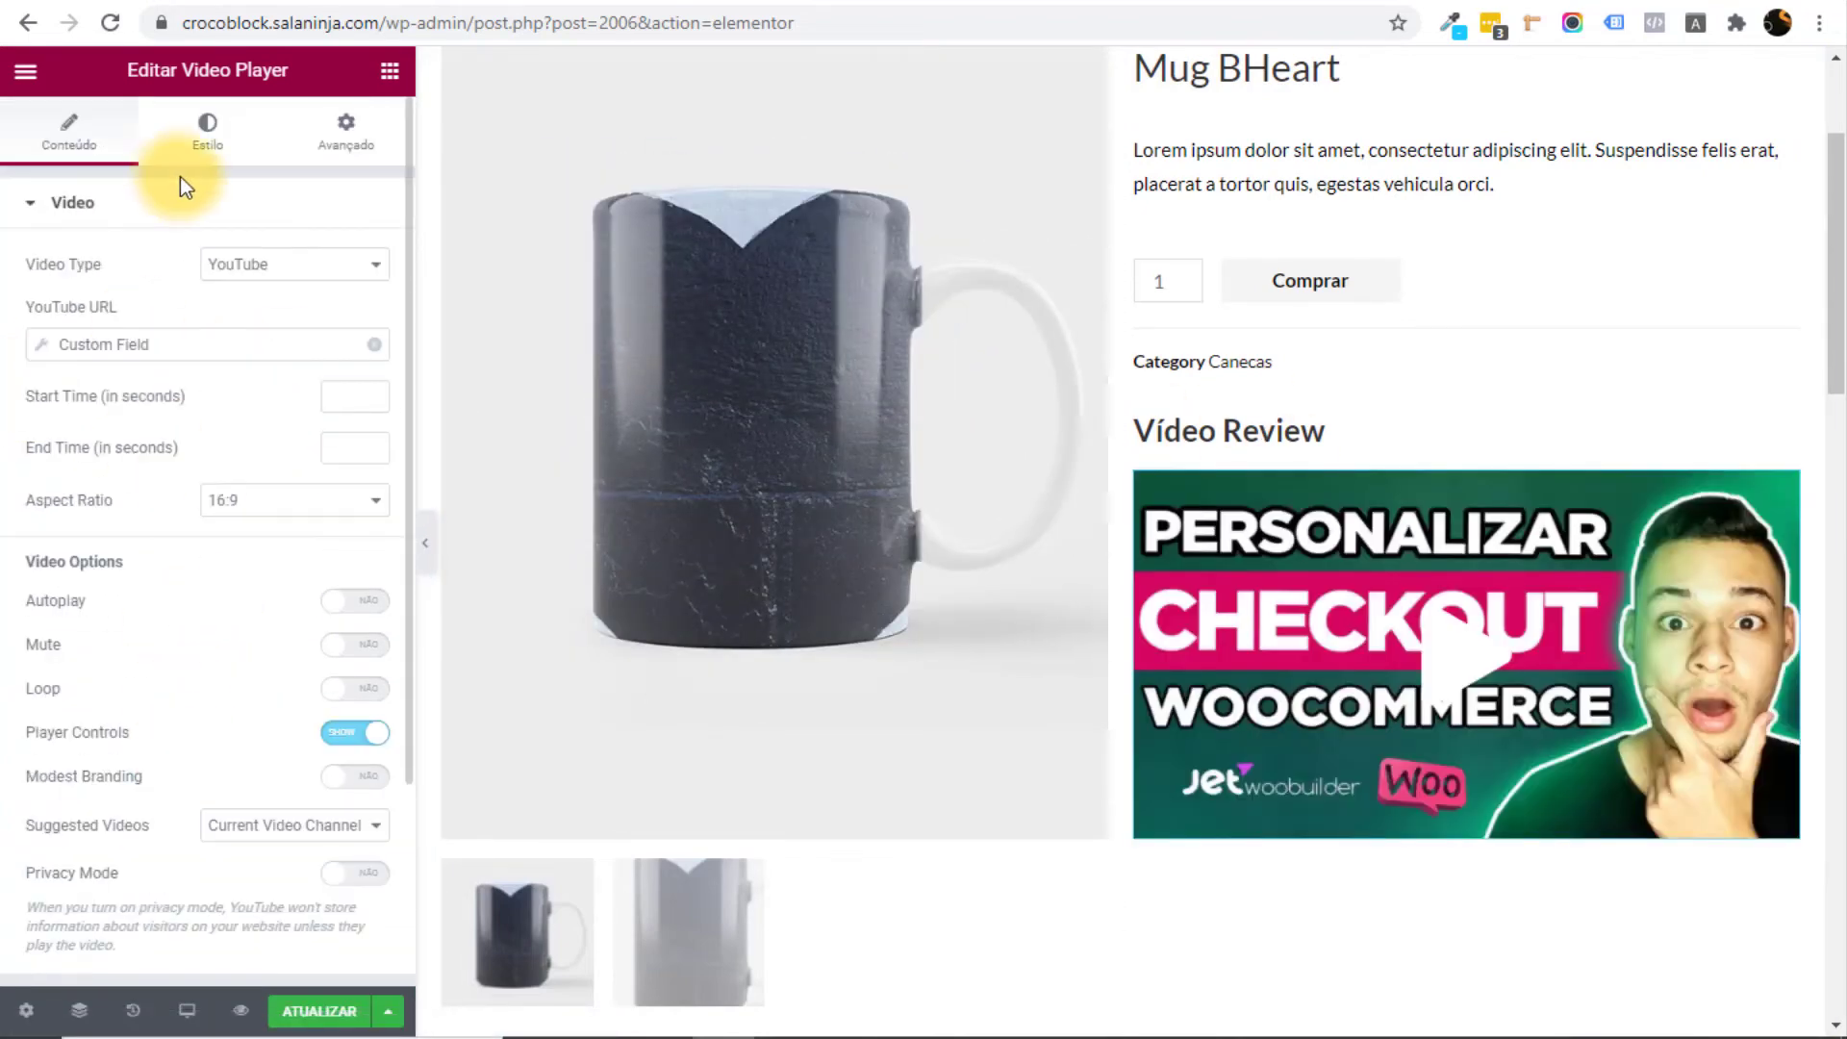
click(204, 140)
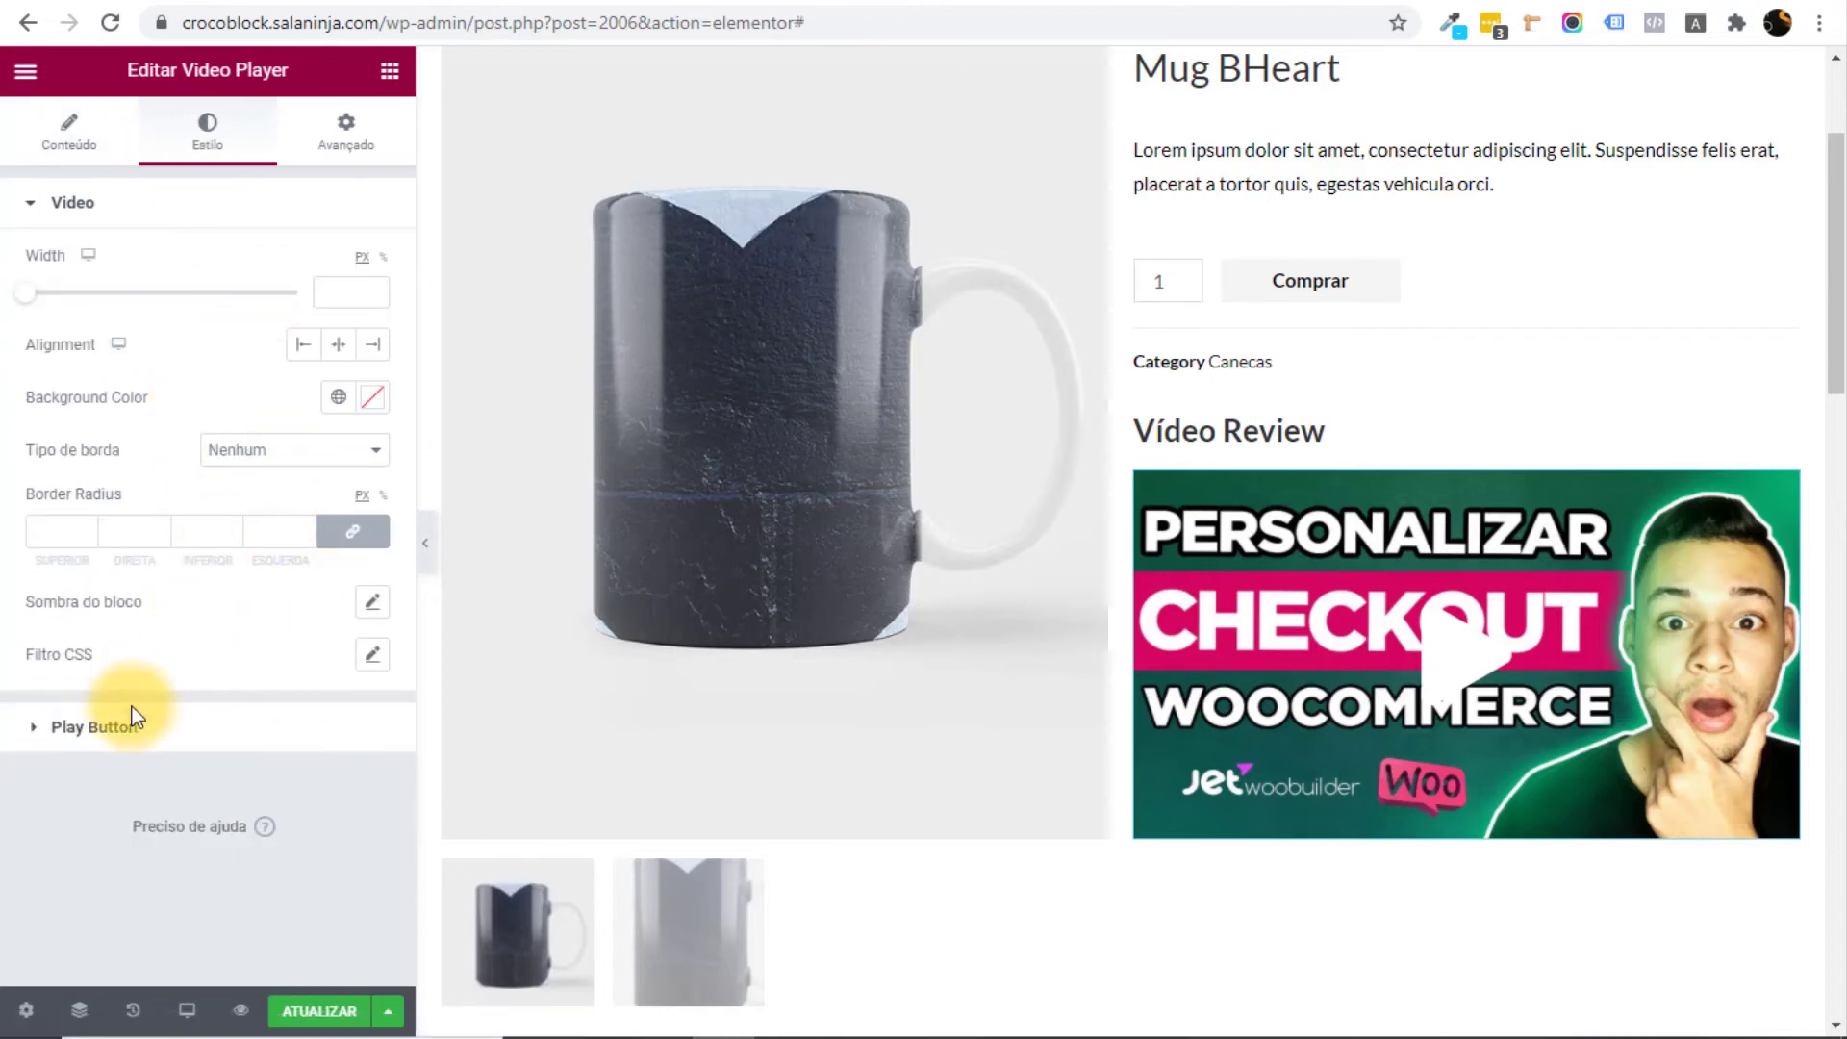
click(131, 721)
click(346, 277)
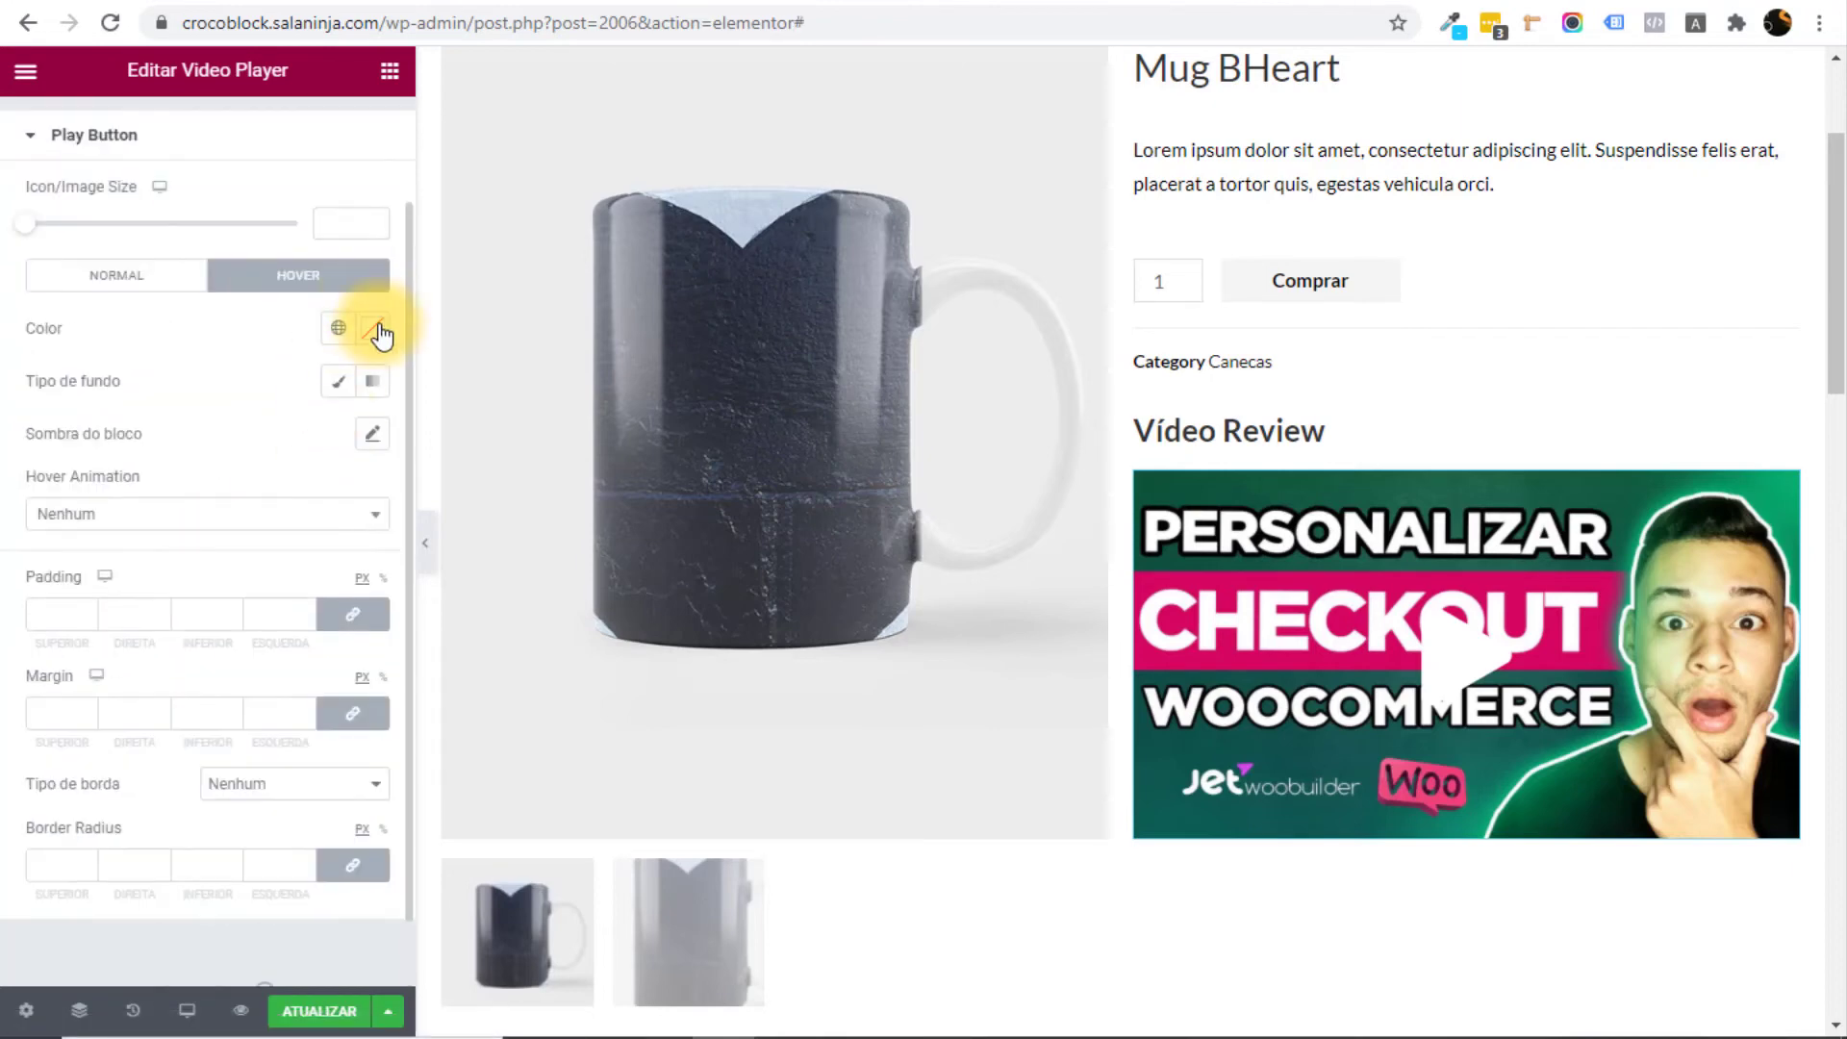
click(380, 332)
click(174, 276)
click(373, 330)
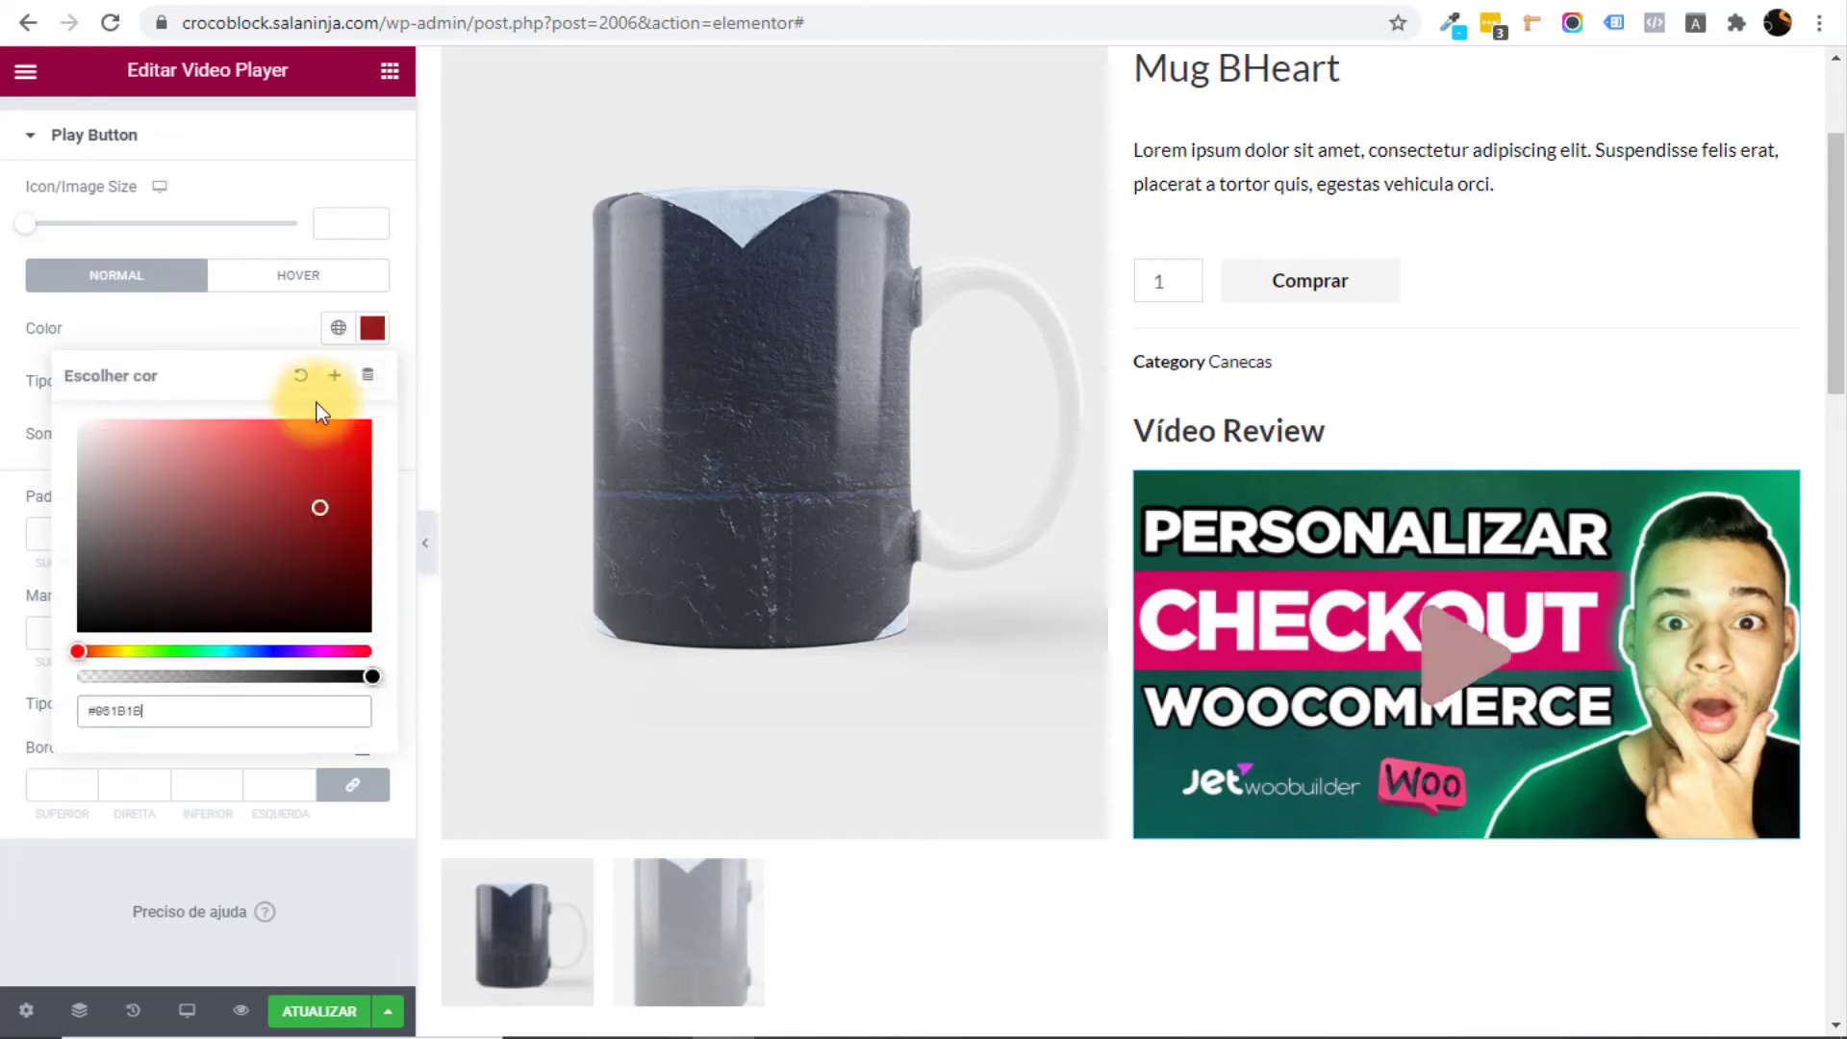
drag(289, 563, 45, 406)
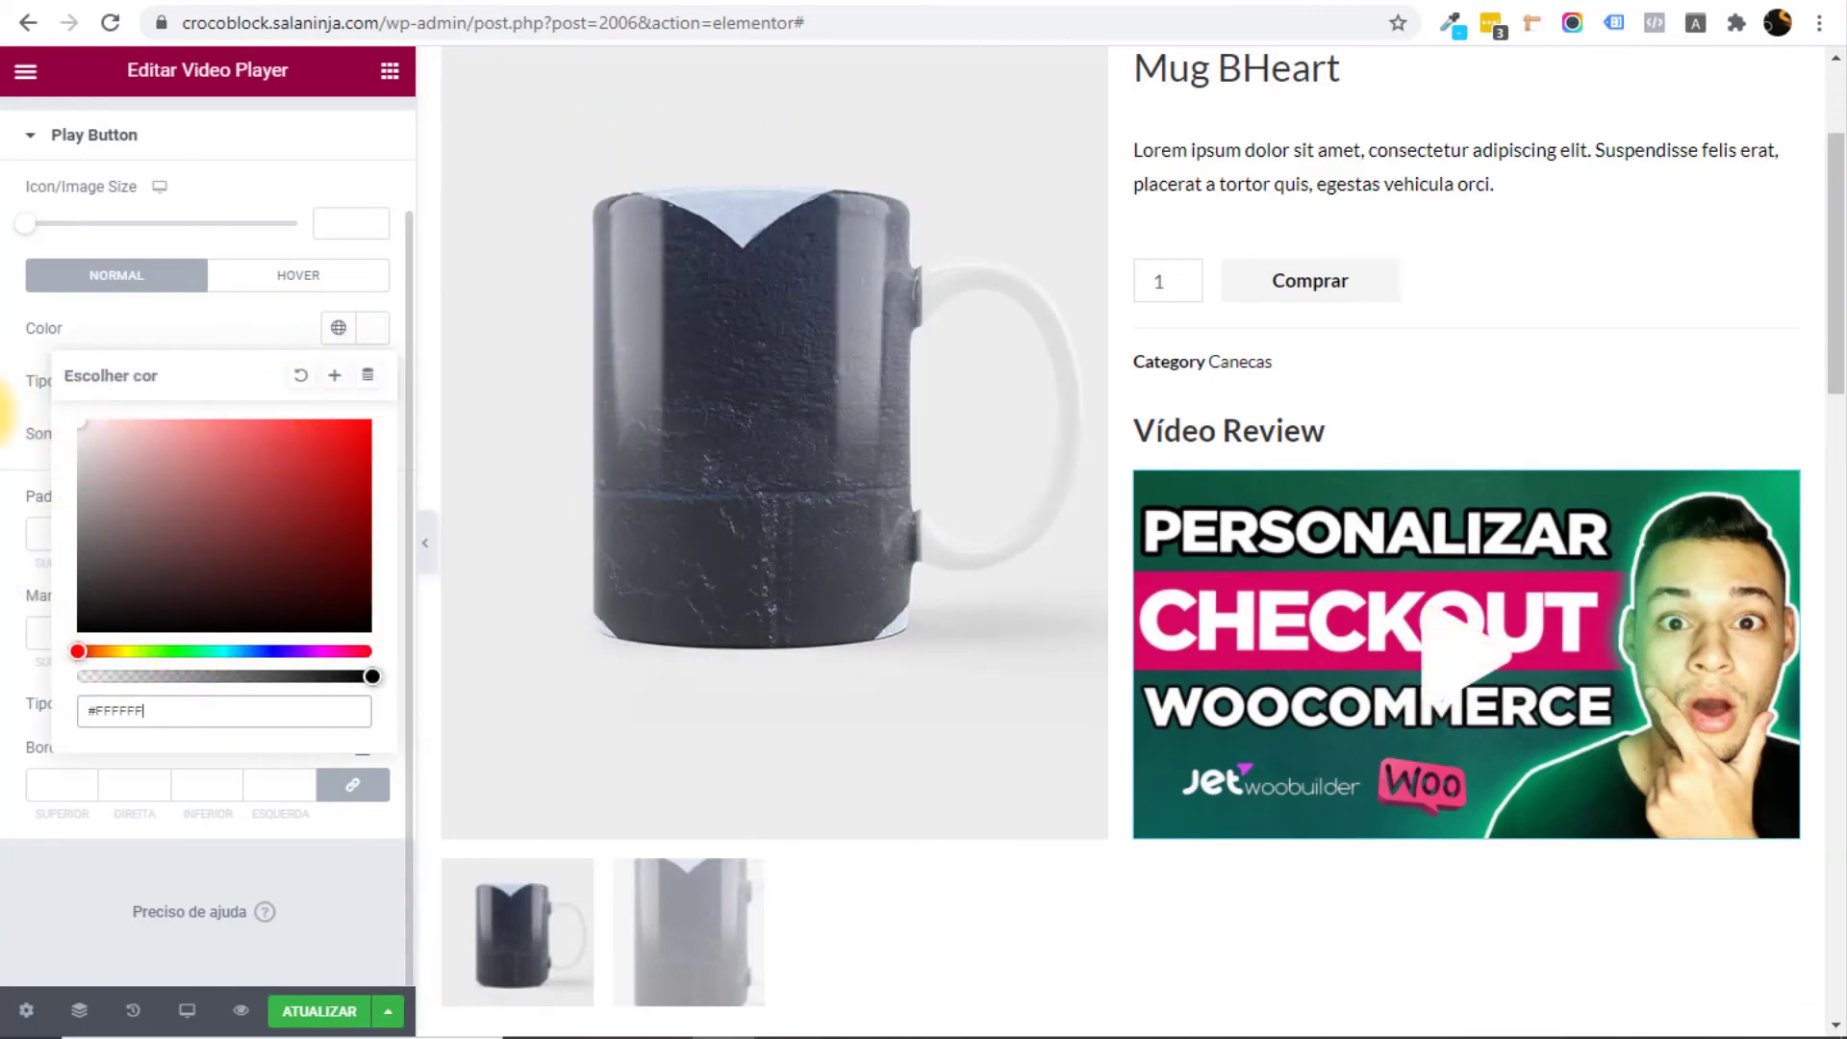
click(8, 409)
Update the template and check the product layout with the Video Player below the Vídeo Review heading.
click(319, 1011)
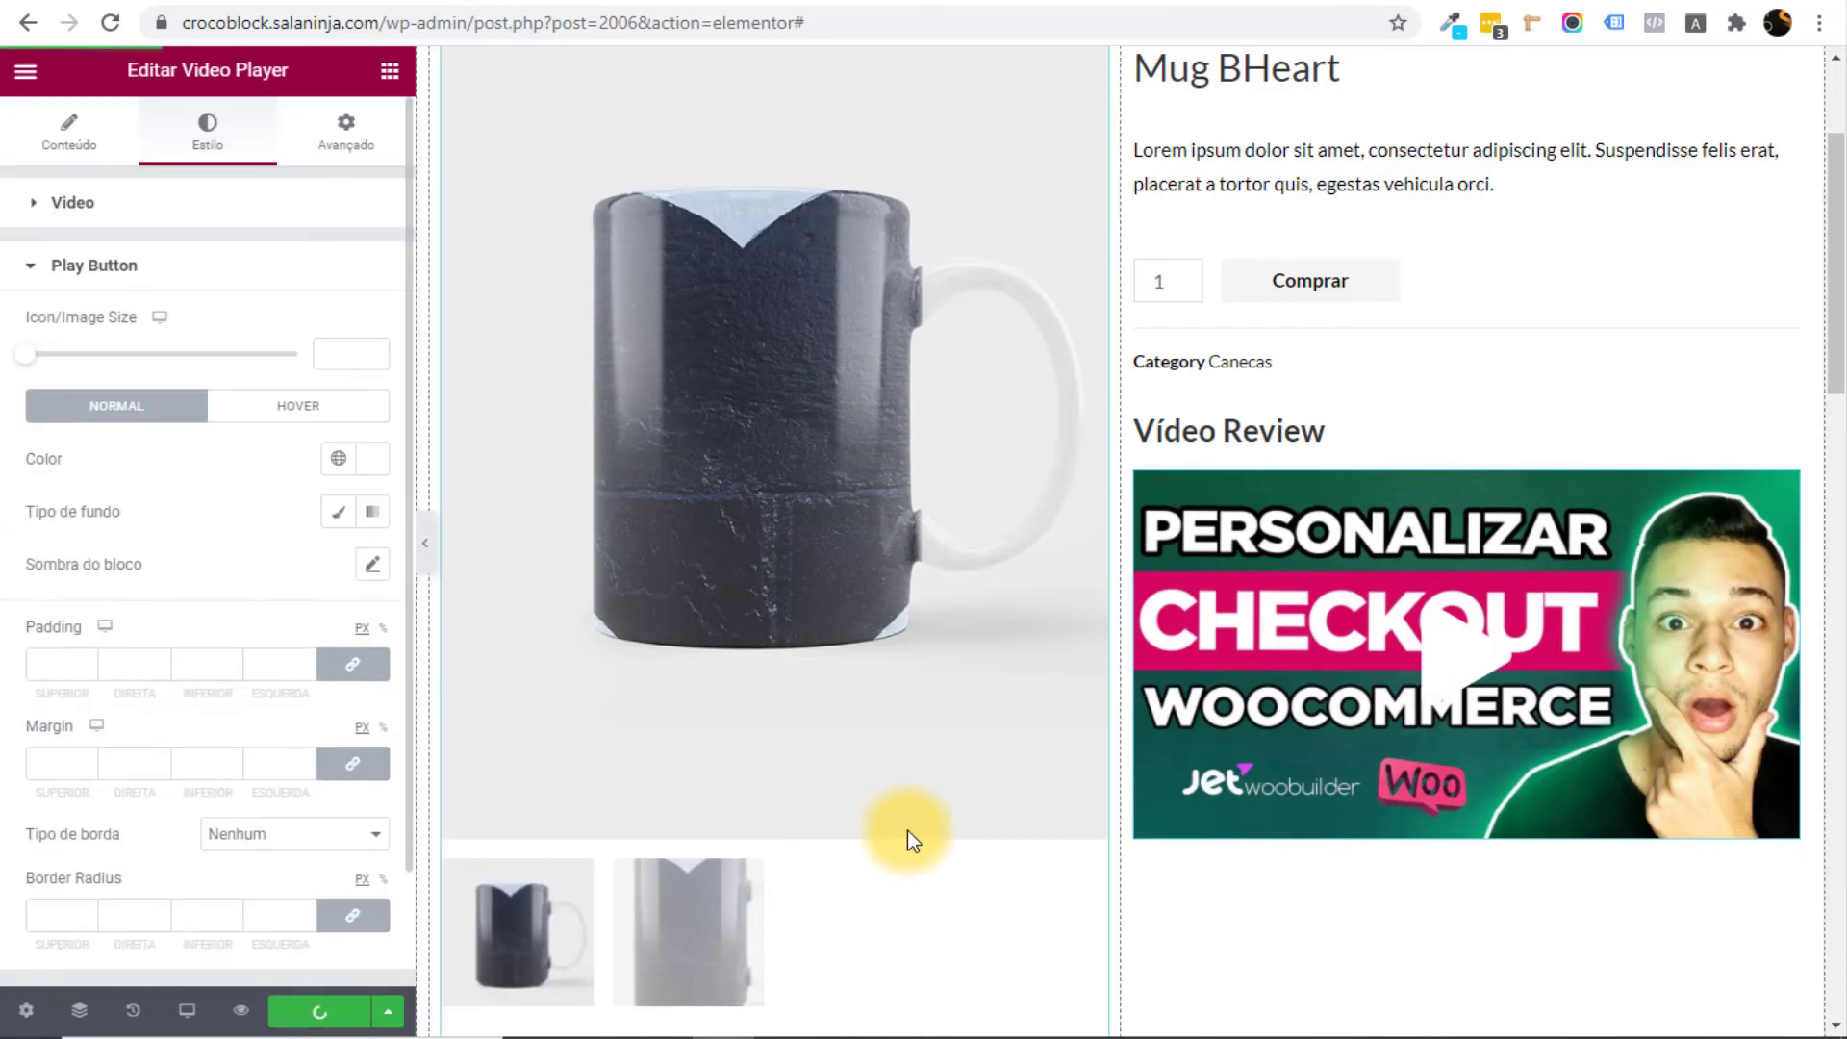
scroll(915, 329, up, 2)
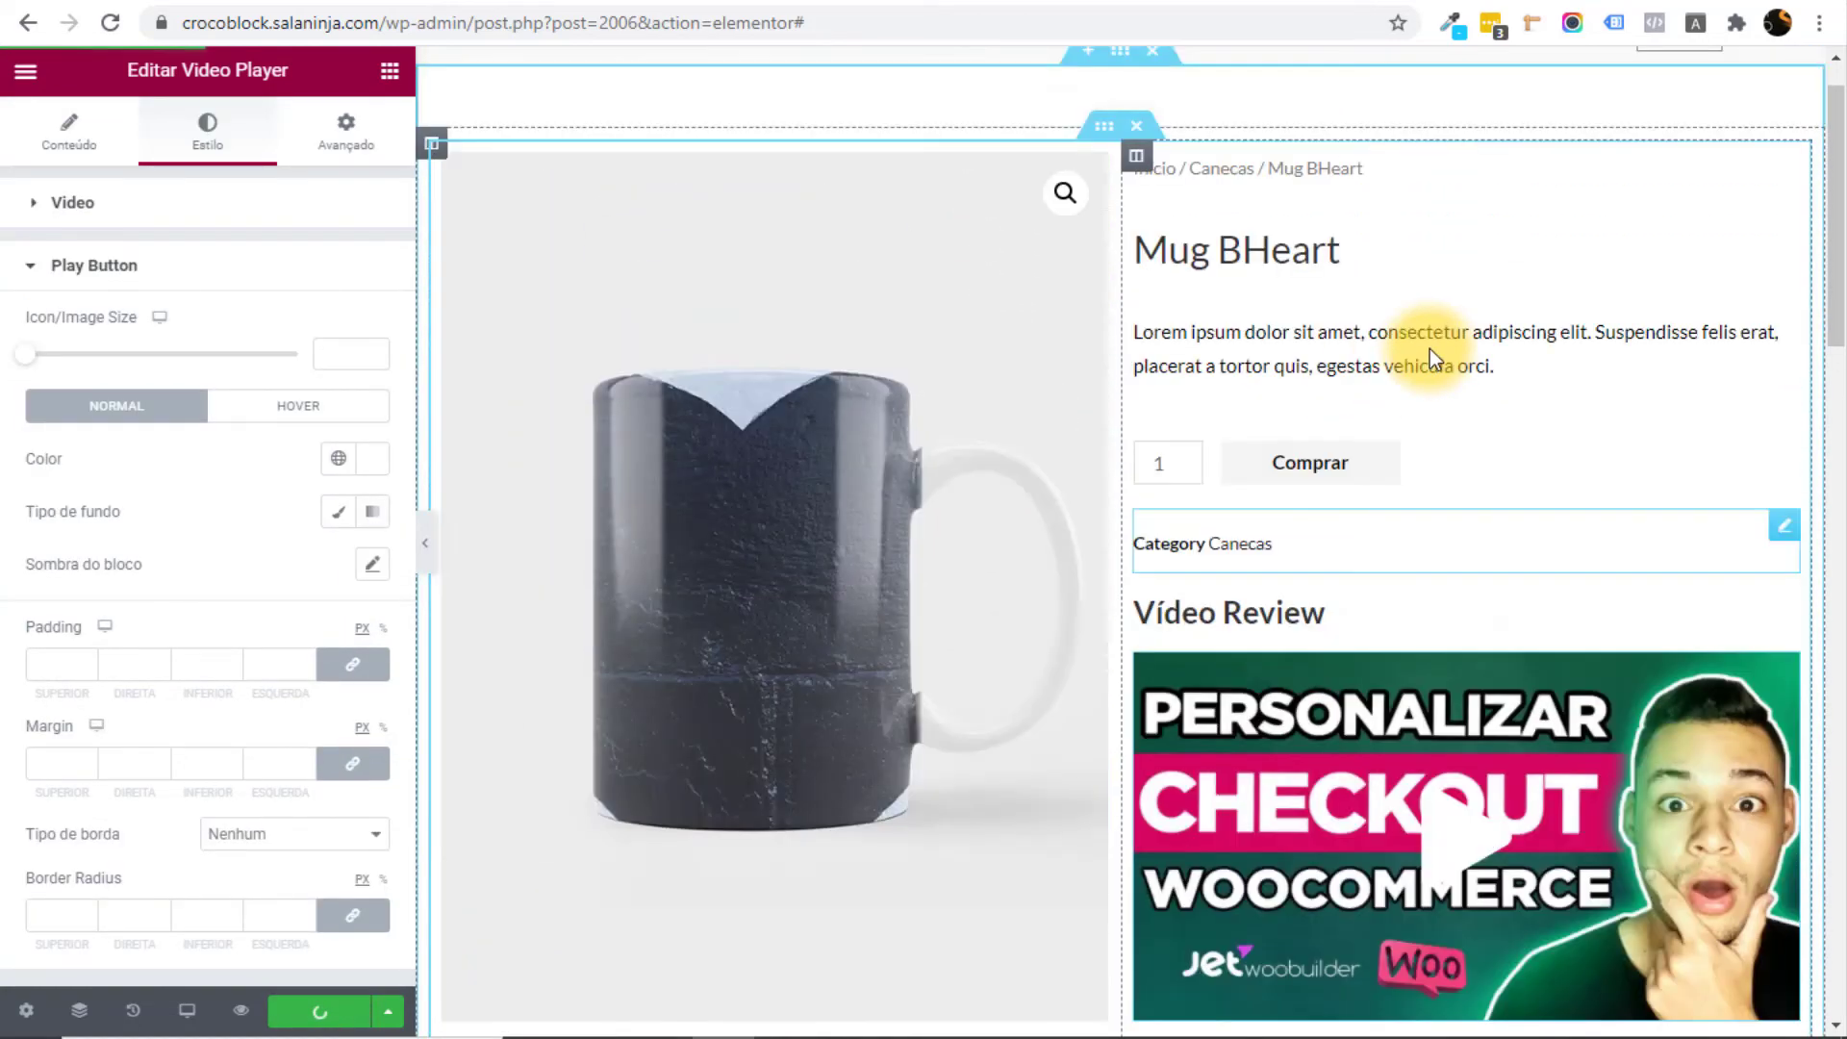
scroll(1347, 385, up, 1)
scroll(977, 164, down, 5)
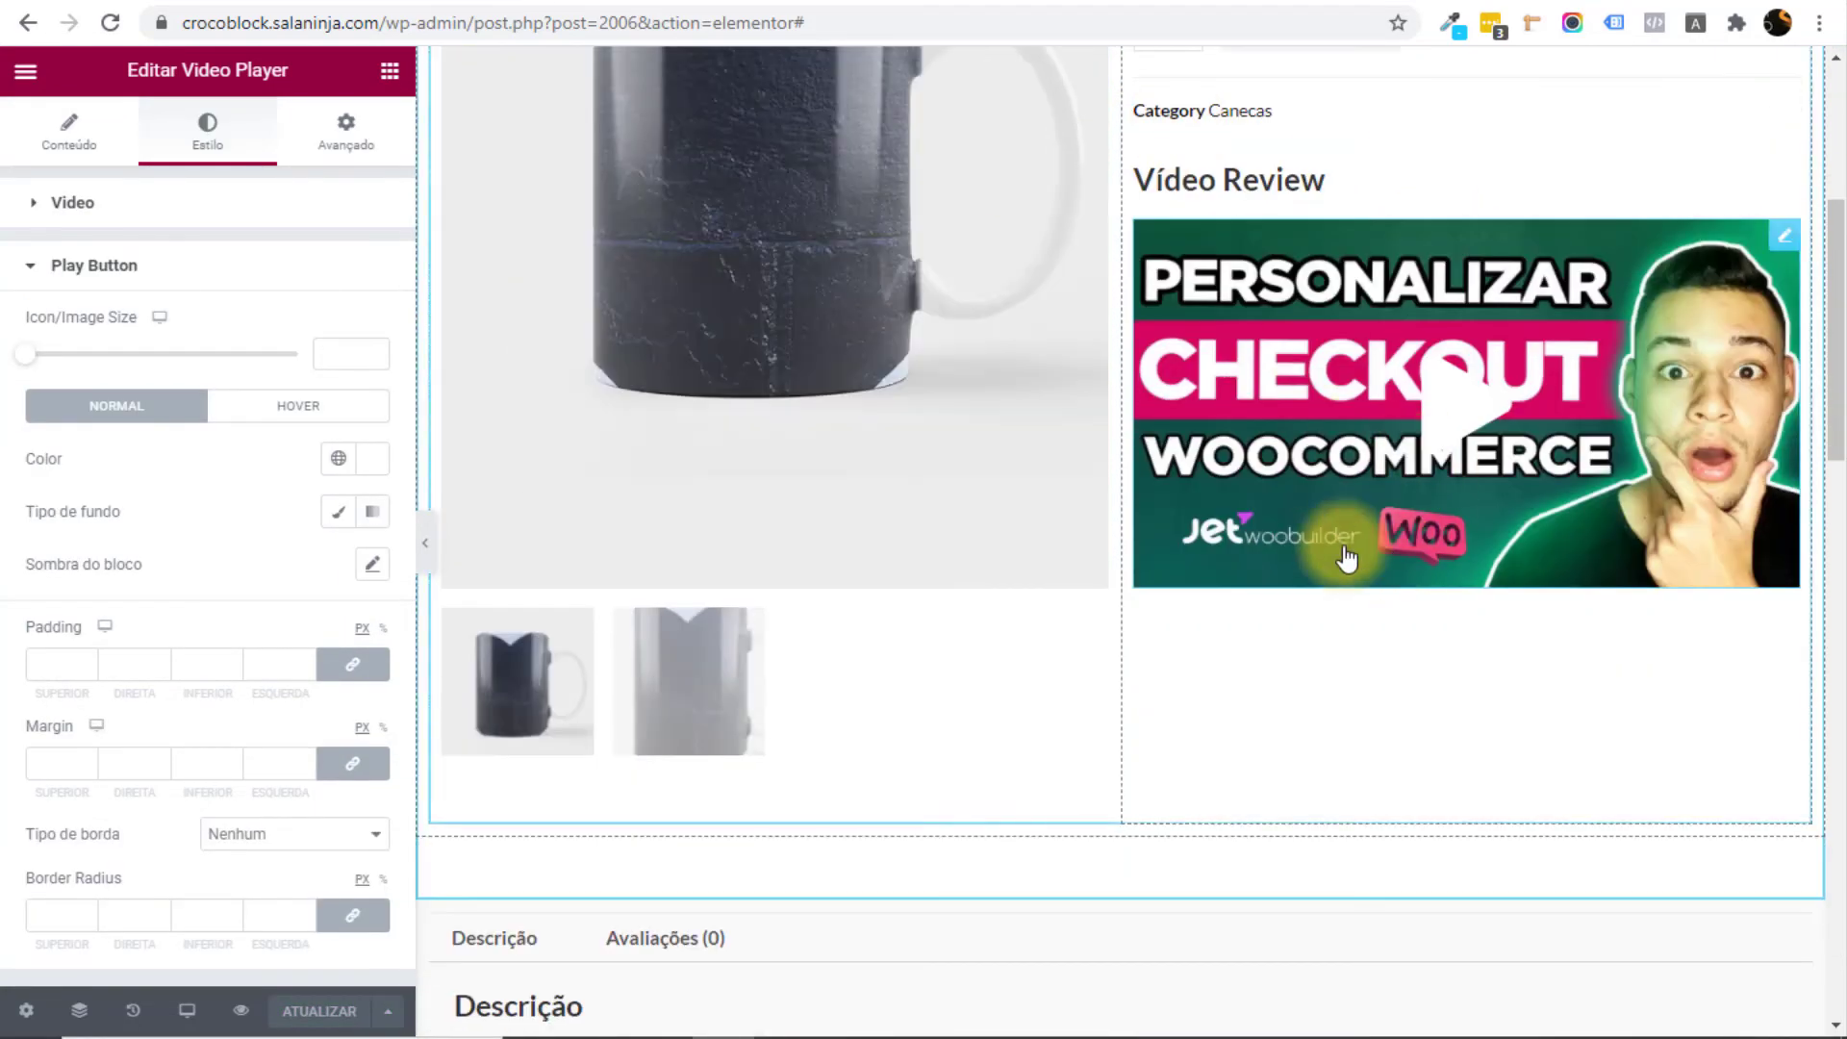
scroll(1422, 442, up, 3)
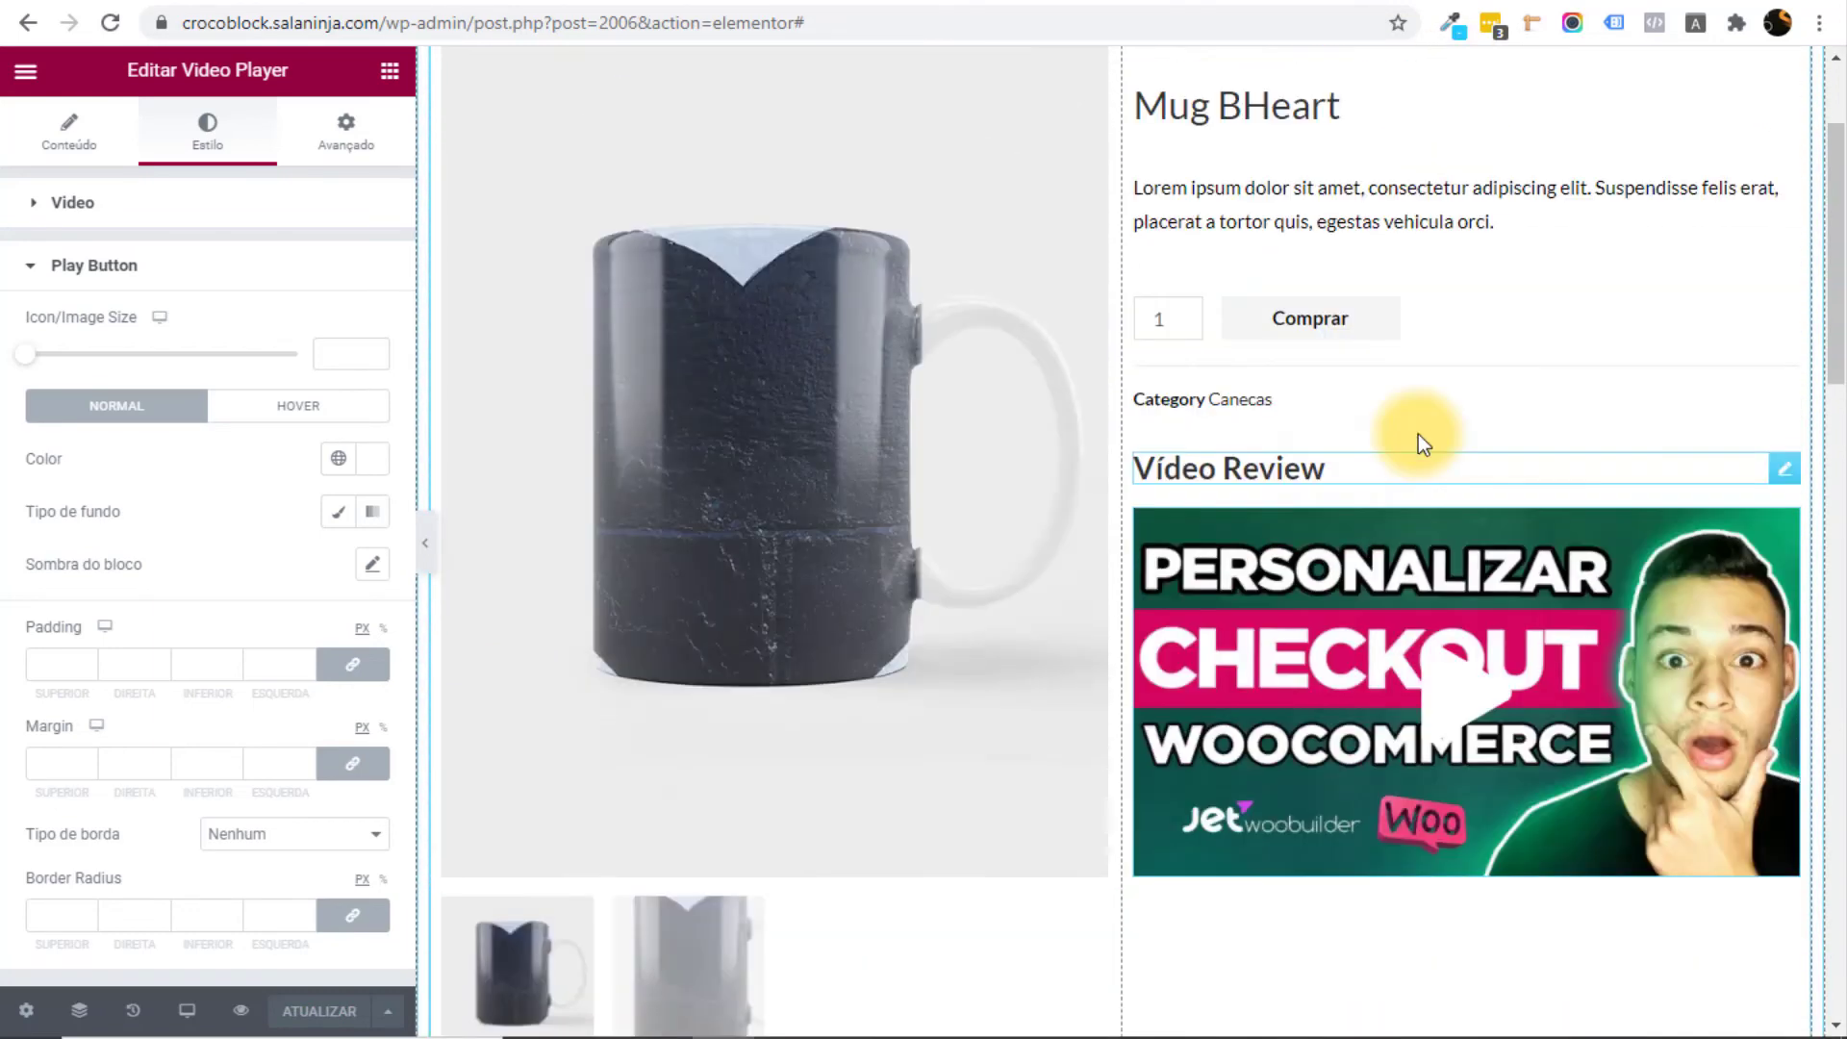
scroll(1422, 442, up, 2)
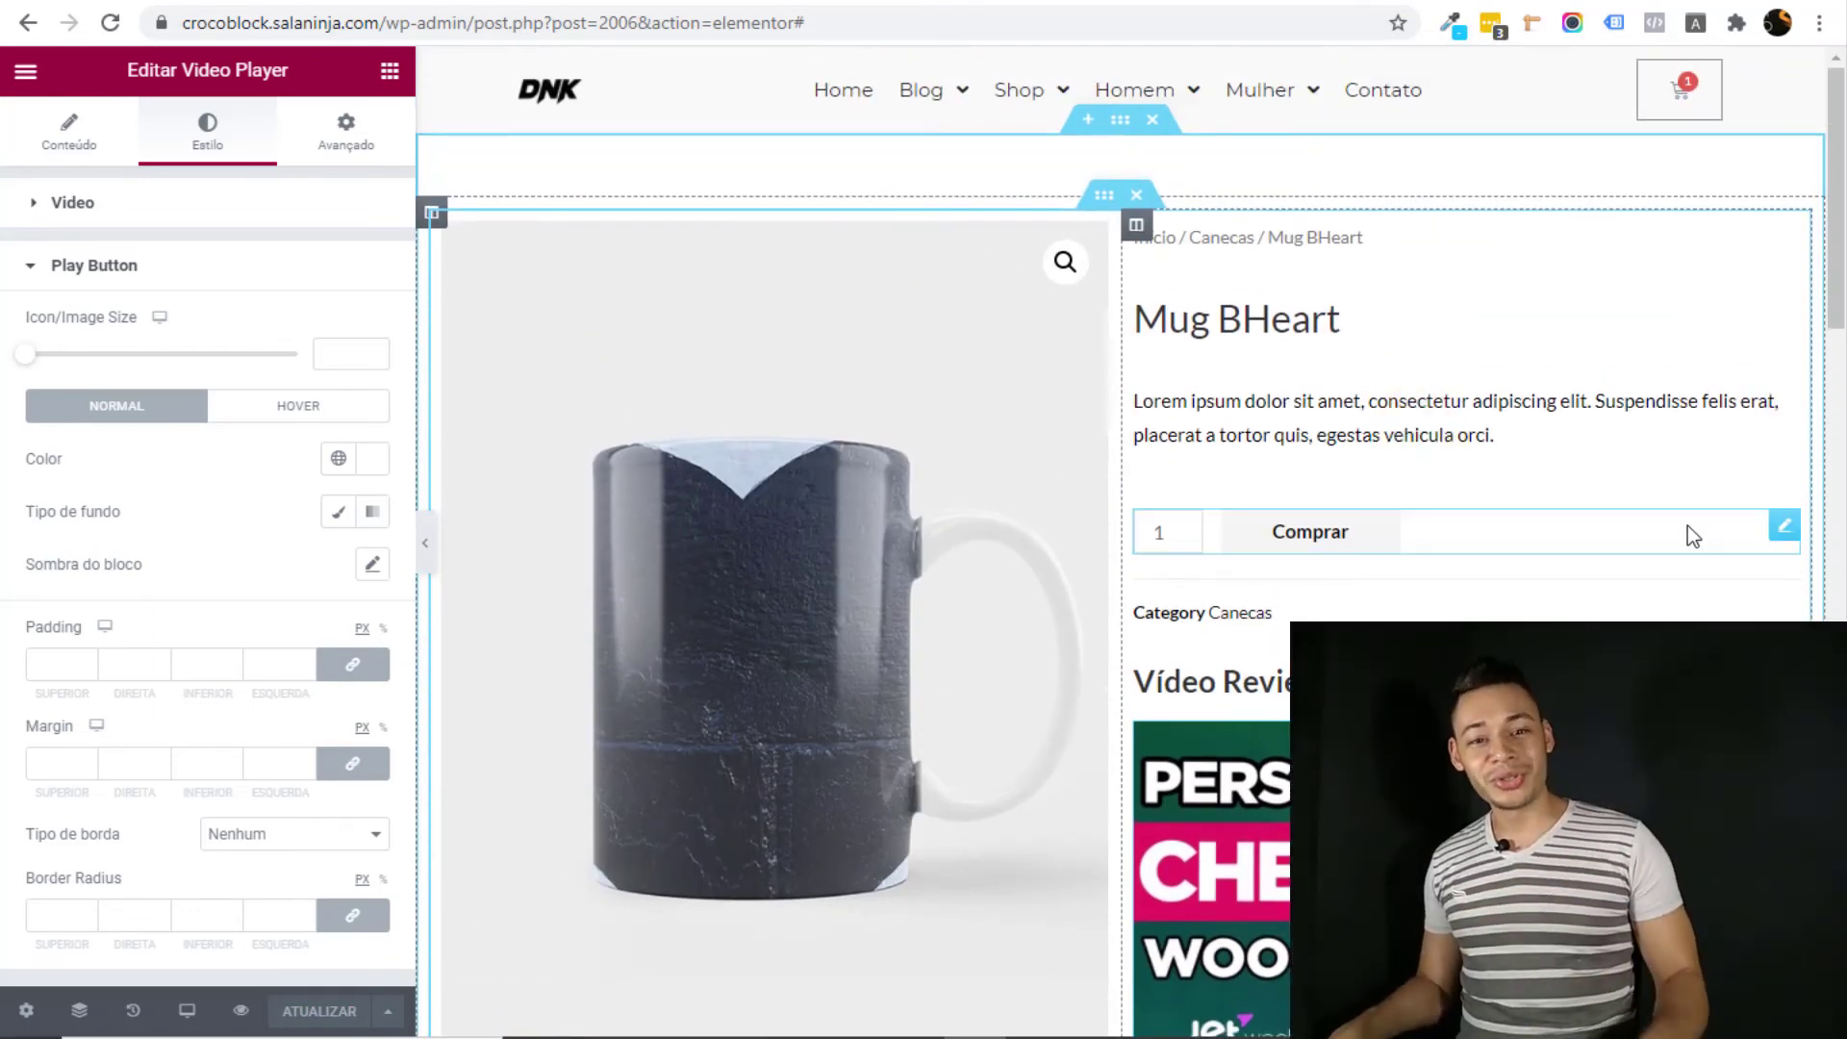